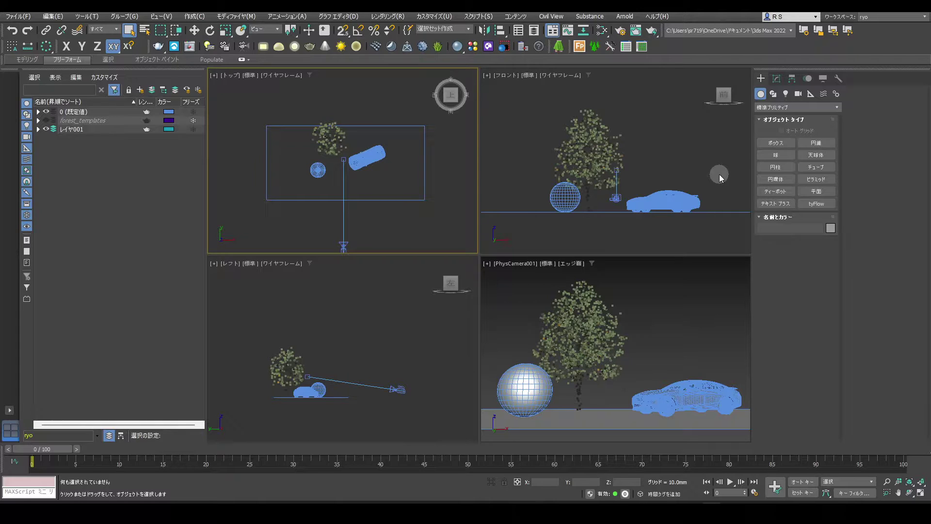
# Step: Create a VRaySun in the top view, aimed from the lower right toward the car, and accept the automatic VRaySky environment map
pyautogui.click(786, 94)
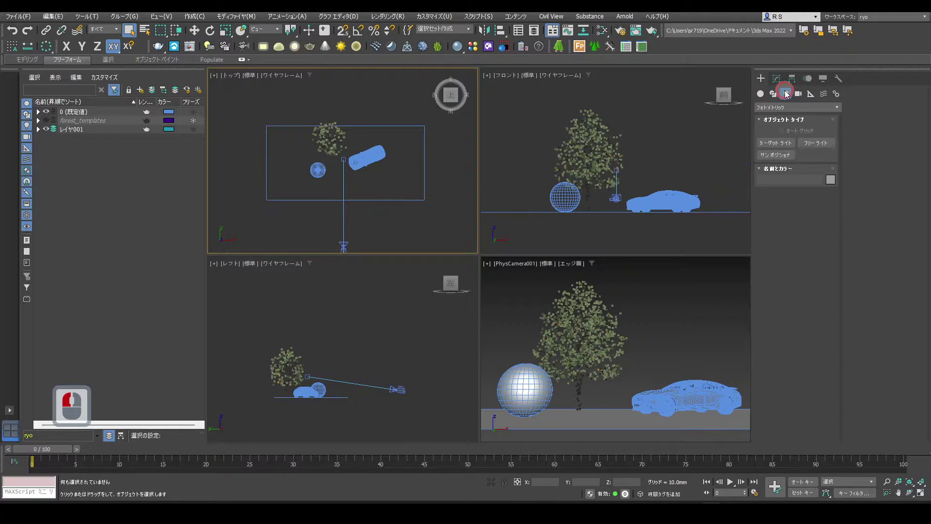
pyautogui.click(788, 107)
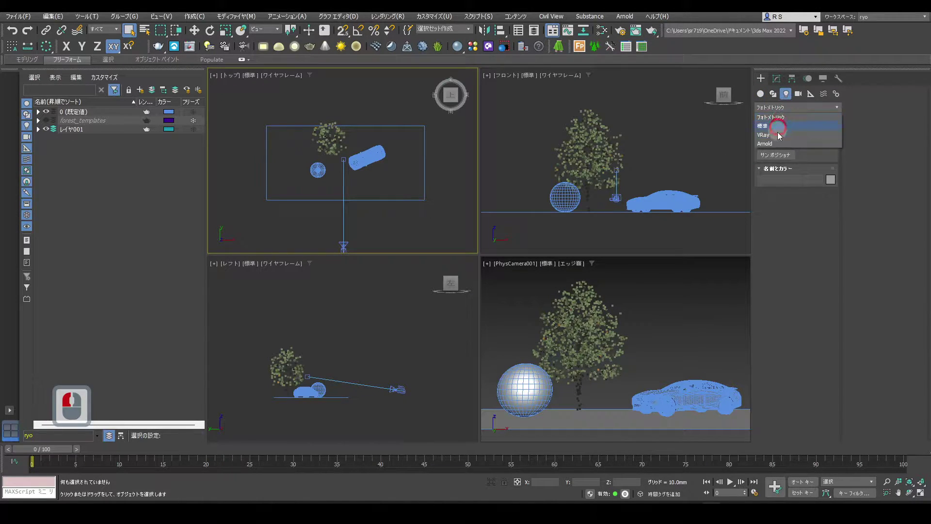
pyautogui.click(778, 137)
pyautogui.click(816, 155)
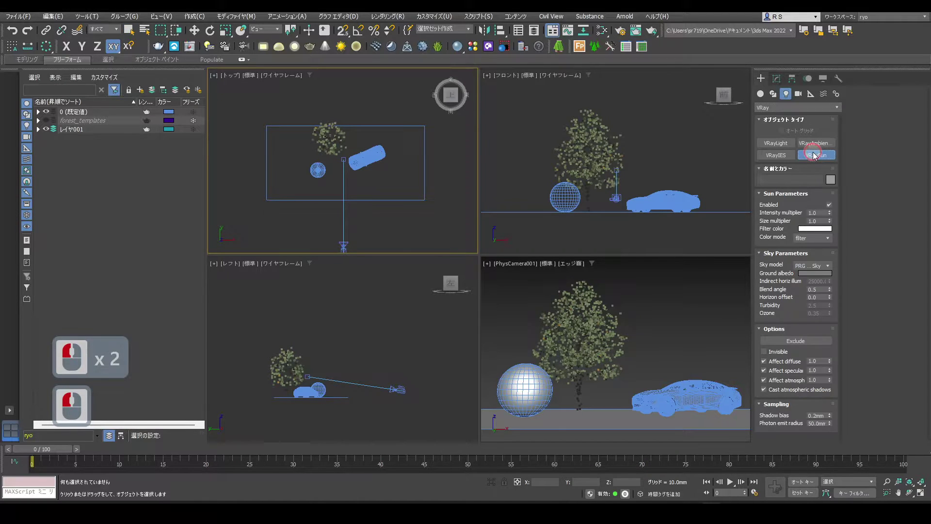
pyautogui.moveTo(412, 225); pyautogui.dragTo(360, 173)
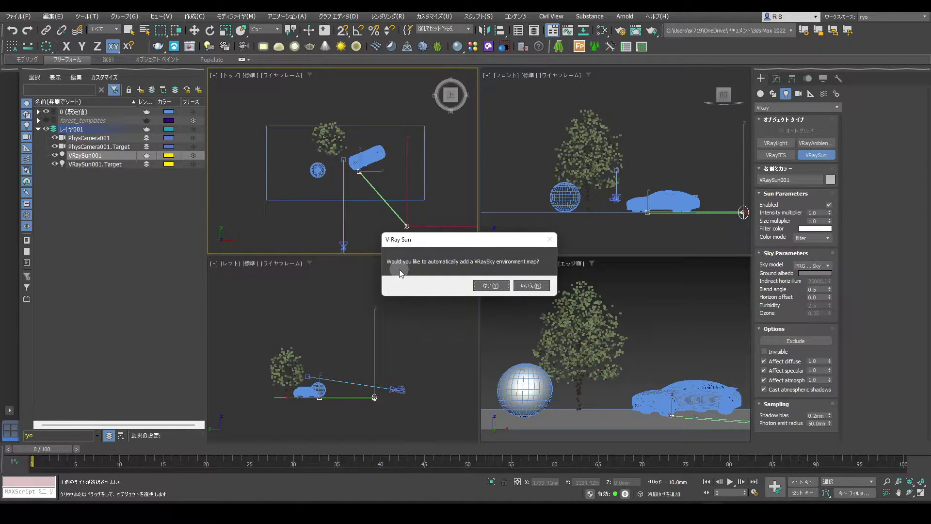
pyautogui.click(490, 286)
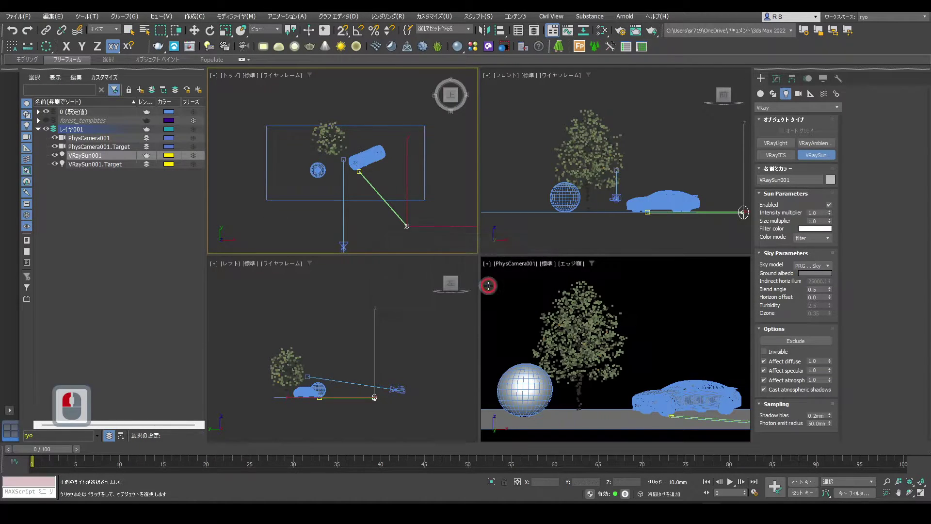
# Step: Open the Environment and Effects settings holding the VRaySky map and place the dialog clear of the viewports
pyautogui.click(387, 16)
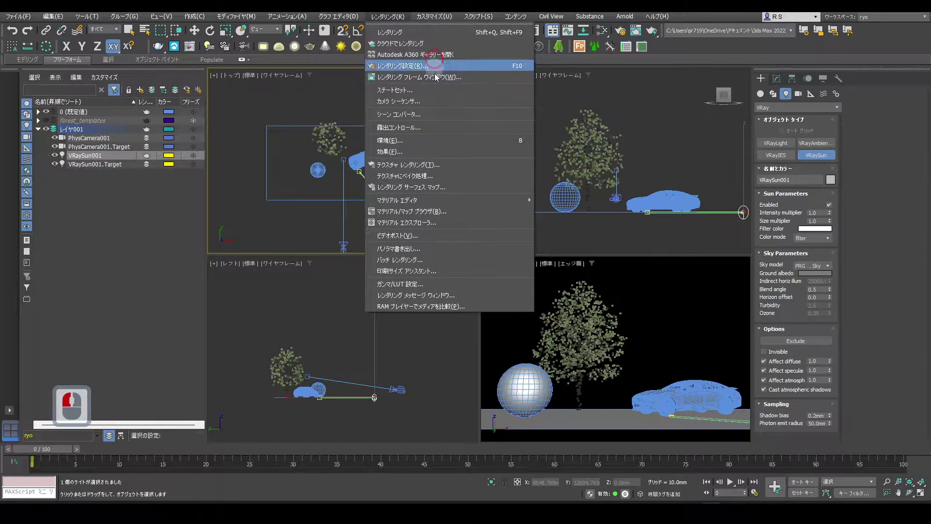
pyautogui.click(393, 140)
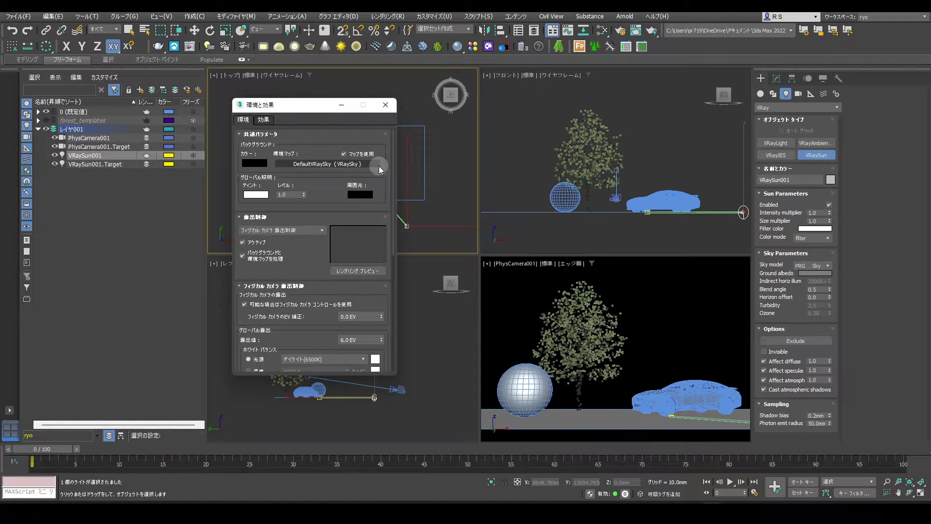
pyautogui.moveTo(308, 107); pyautogui.dragTo(108, 277)
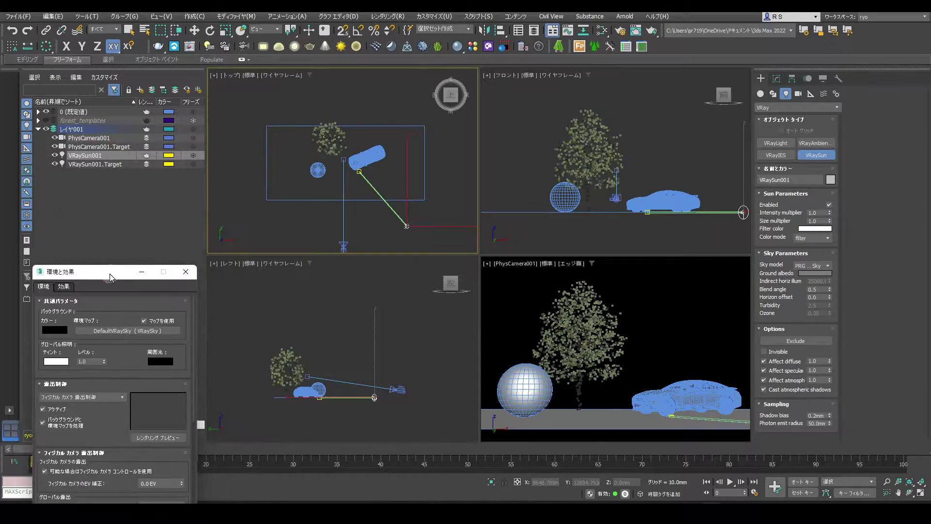
# Step: Open the V-Ray Frame Buffer and start interactive rendering of the camera view
pyautogui.click(191, 47)
pyautogui.click(585, 78)
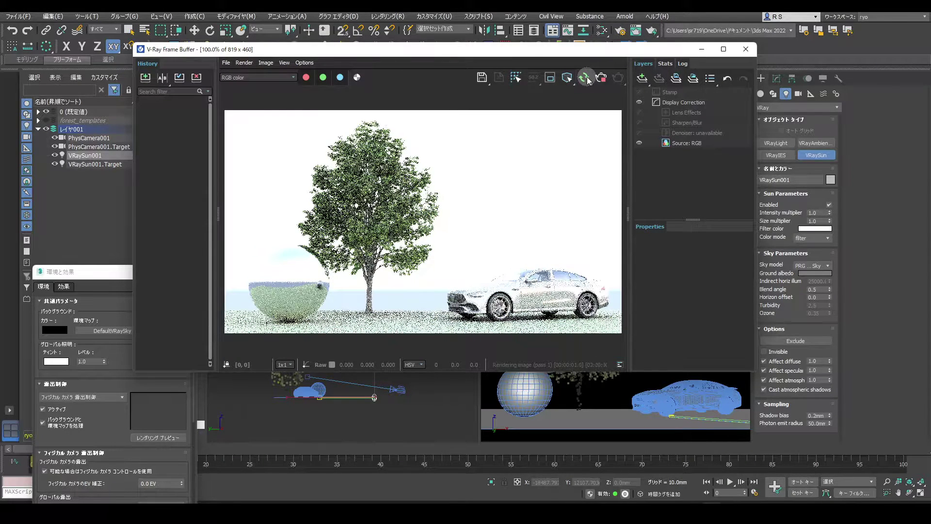
# Step: Select PhysCamera001 and set its target exposure to 13 EV
pyautogui.click(458, 161)
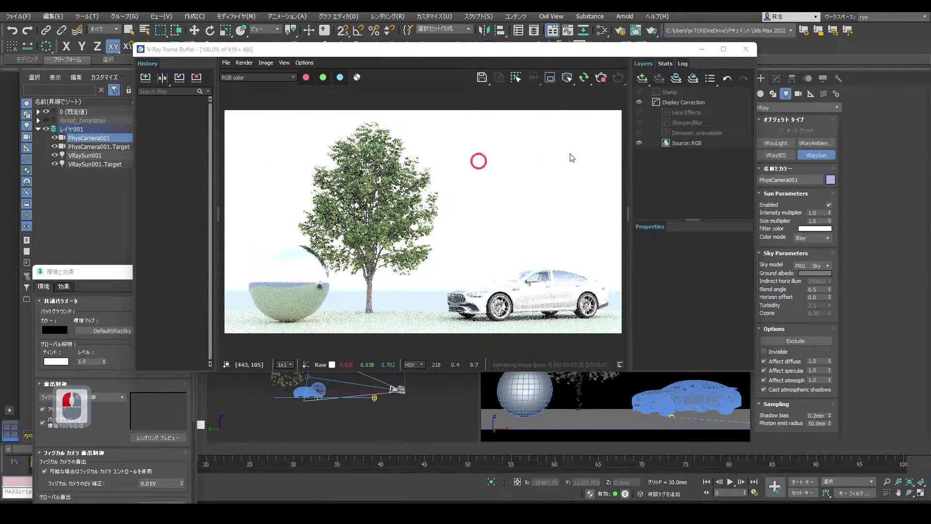
pyautogui.click(776, 78)
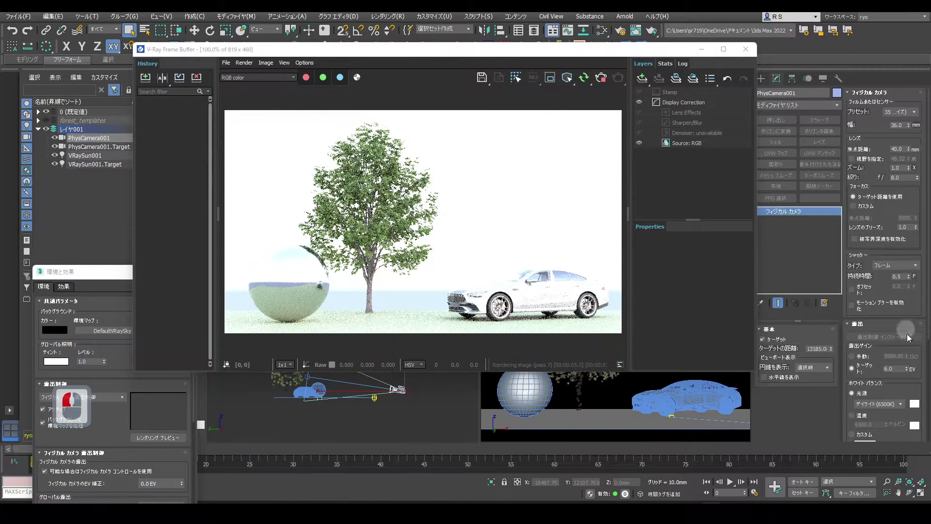
pyautogui.moveTo(910, 372); pyautogui.dragTo(907, 363)
pyautogui.click(908, 368)
pyautogui.click(908, 368)
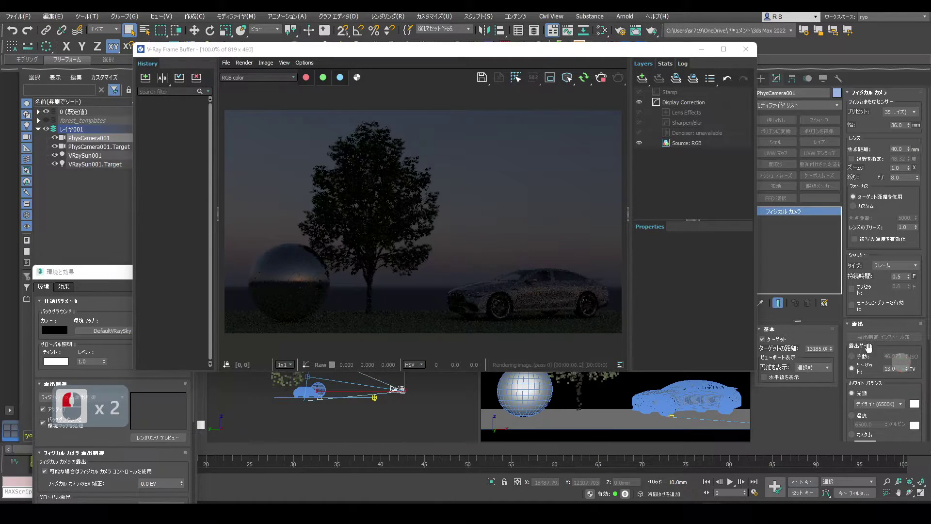
# Step: Uncover the viewports and raise VRaySun001 vertically in the left view to a height of about 9347 mm
pyautogui.moveTo(371, 50); pyautogui.dragTo(664, 52)
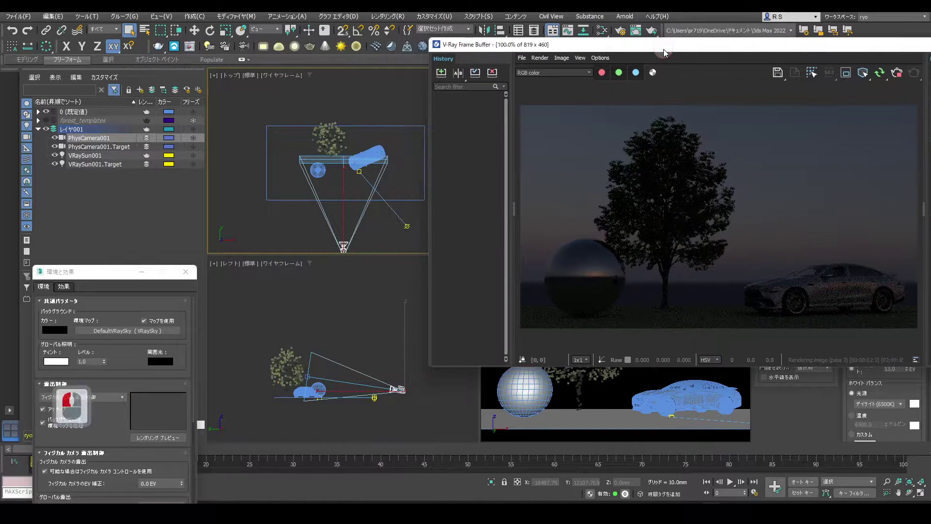
pyautogui.click(93, 156)
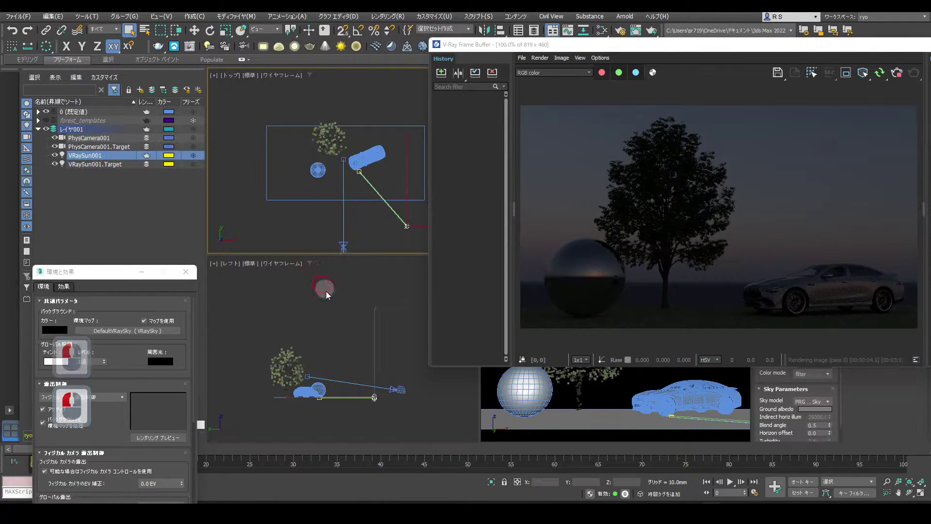
pyautogui.rightClick(372, 324)
pyautogui.press('w')
pyautogui.moveTo(374, 345); pyautogui.dragTo(376, 272)
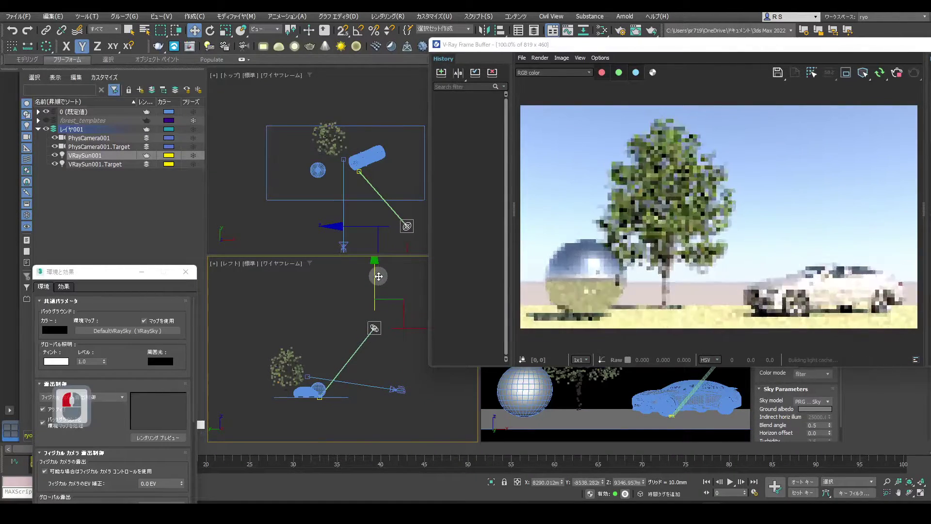
# Step: Move VRaySun001 in the top view to about X 1818 mm, Y -10536 mm, directly in front of its target
pyautogui.click(393, 182)
pyautogui.press('w')
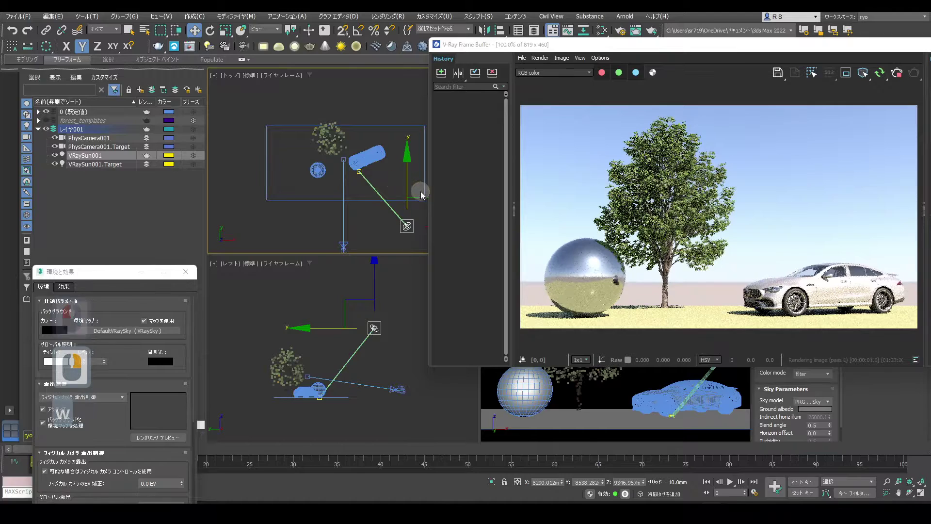
pyautogui.moveTo(416, 196); pyautogui.dragTo(373, 214)
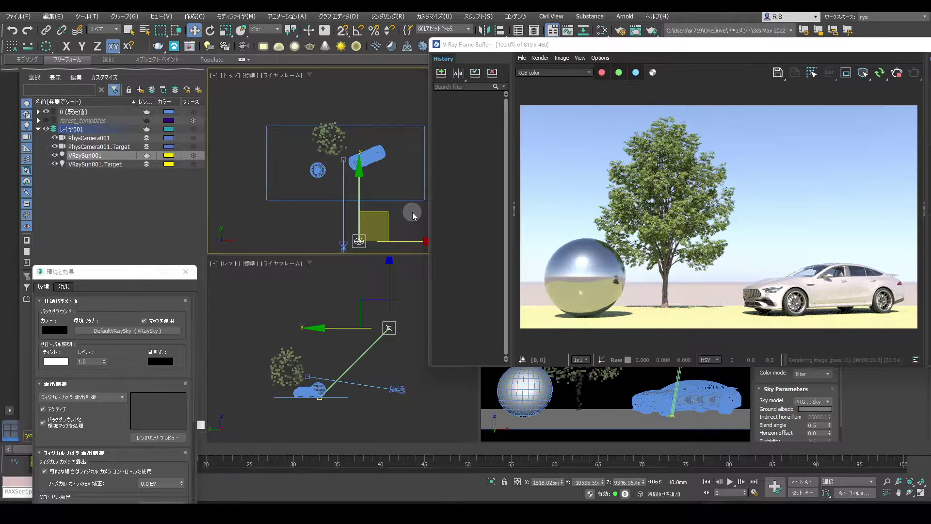
# Step: Bring the DefaultVRaySky environment map into View1 of the Slate Material Editor for editing
pyautogui.click(602, 31)
pyautogui.moveTo(332, 95); pyautogui.dragTo(397, 79)
pyautogui.click(123, 333)
pyautogui.moveTo(123, 334); pyautogui.dragTo(356, 220)
pyautogui.click(425, 304)
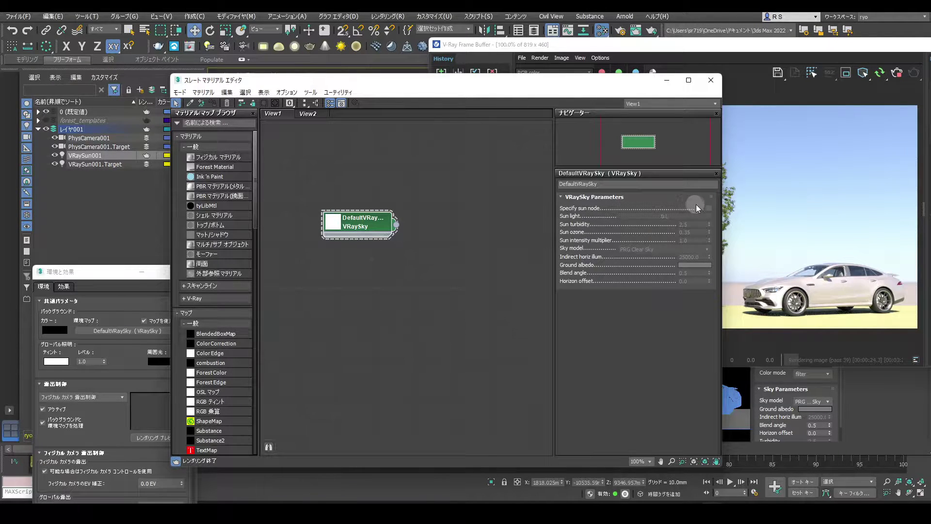
# Step: Enable Specify sun node on the DefaultVRaySky map without assigning a sun light
pyautogui.click(708, 208)
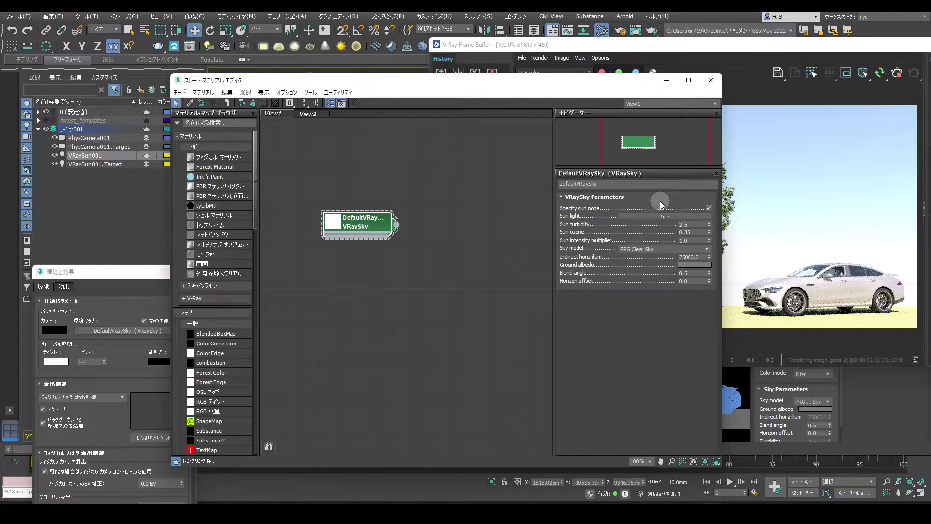
pyautogui.click(662, 216)
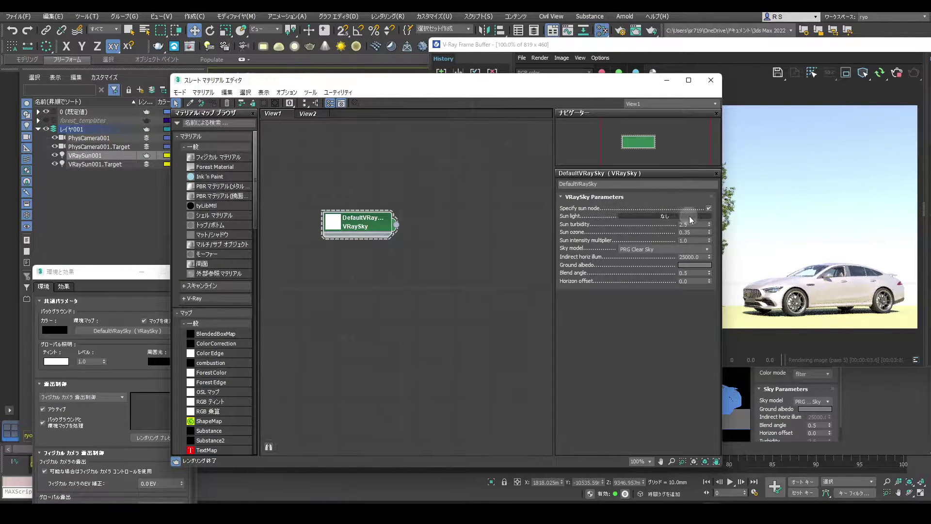
pyautogui.click(521, 116)
# Step: Move the material editor out of the way and raise VRaySun001 in the left view to about 10581 mm
pyautogui.moveTo(529, 87); pyautogui.dragTo(438, 470)
pyautogui.click(393, 281)
pyautogui.moveTo(389, 275)
pyautogui.mouseDown()
pyautogui.moveTo(391, 336)
pyautogui.moveTo(389, 264)
pyautogui.mouseUp()
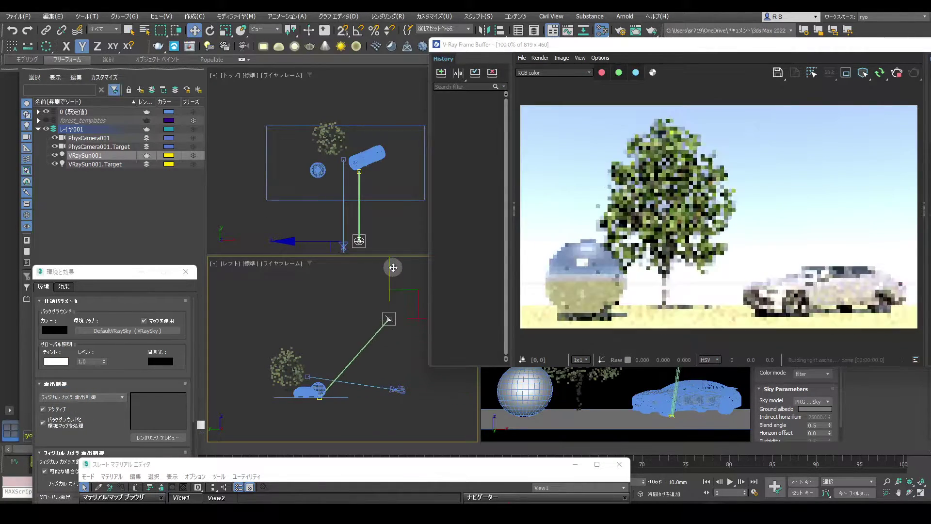
# Step: Disable Specify sun node on the DefaultVRaySky map and close the Slate Material Editor
pyautogui.click(421, 468)
pyautogui.moveTo(421, 468); pyautogui.dragTo(417, 100)
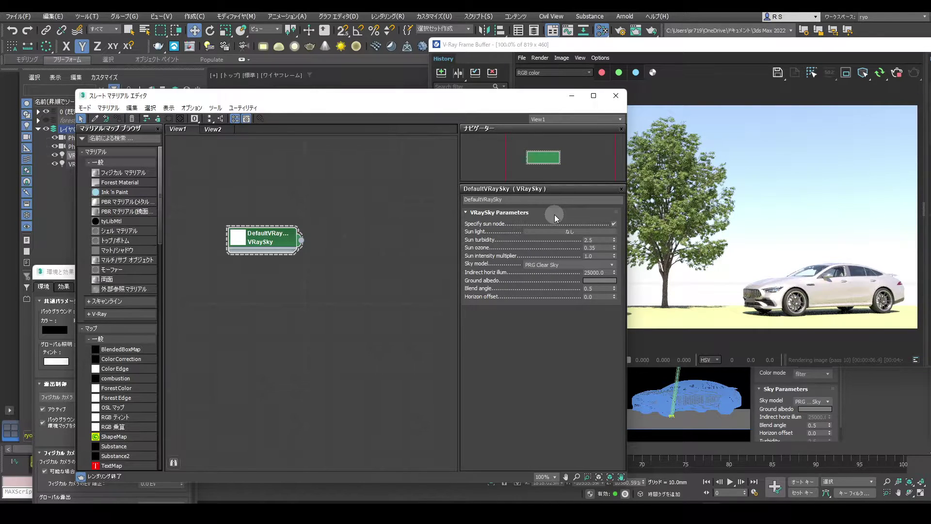
pyautogui.click(614, 224)
pyautogui.click(616, 96)
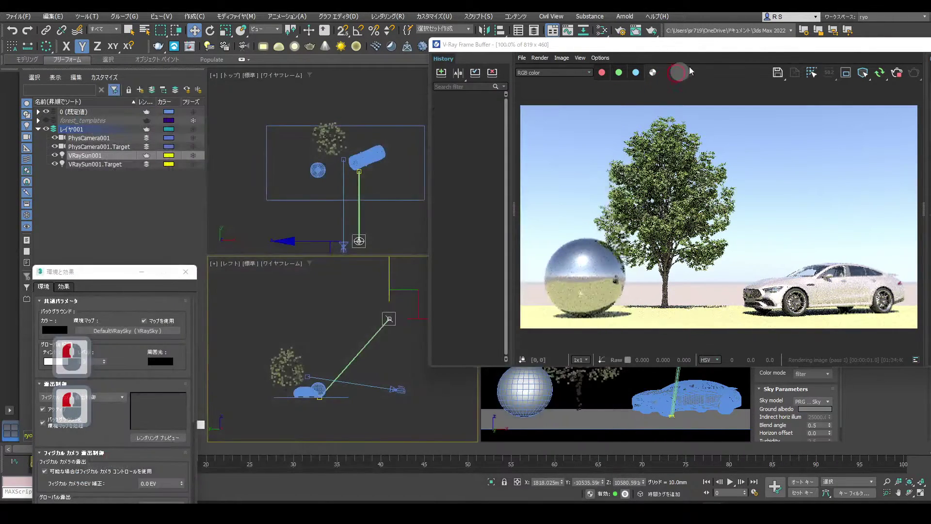
# Step: Uncover the VRaySun001 parameters and switch the sun off and back on to compare the lighting in the render
pyautogui.moveTo(717, 47); pyautogui.dragTo(411, 43)
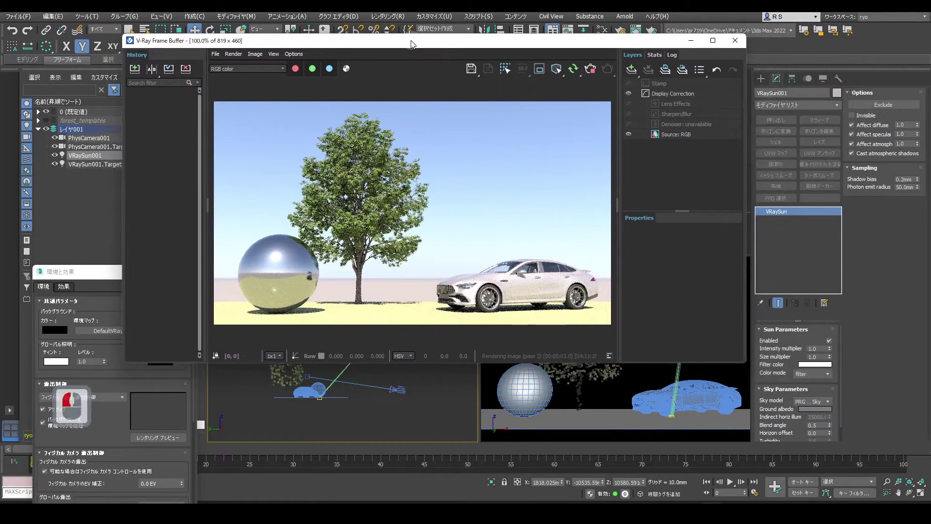
pyautogui.click(829, 341)
pyautogui.click(829, 341)
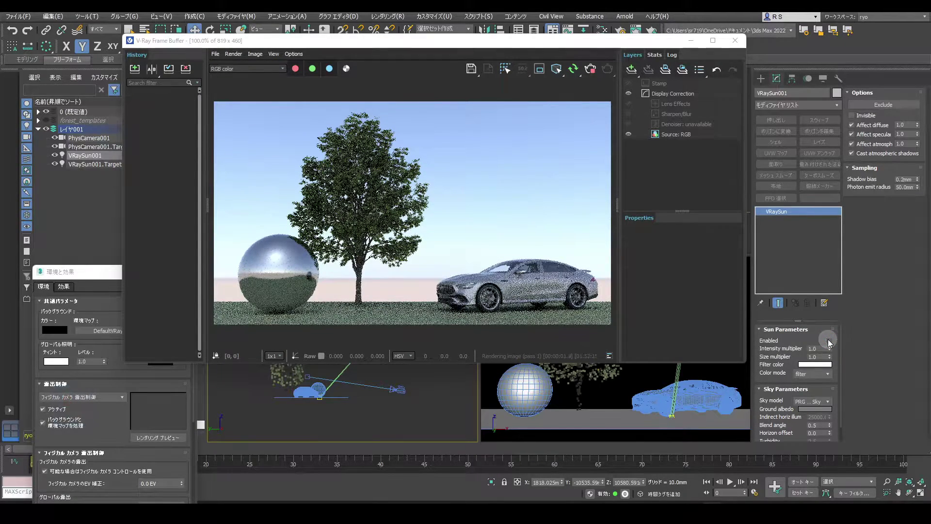
pyautogui.click(829, 341)
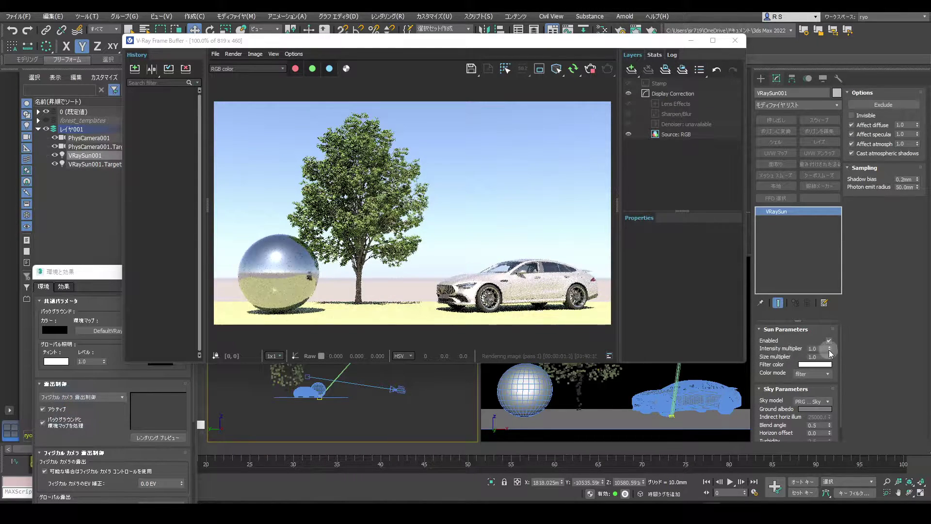
# Step: Set the VRaySun001 intensity multiplier to 0.82 and save the current render to the frame buffer history
pyautogui.moveTo(830, 353)
pyautogui.mouseDown()
pyautogui.moveTo(829, 332)
pyautogui.moveTo(833, 358)
pyautogui.mouseUp()
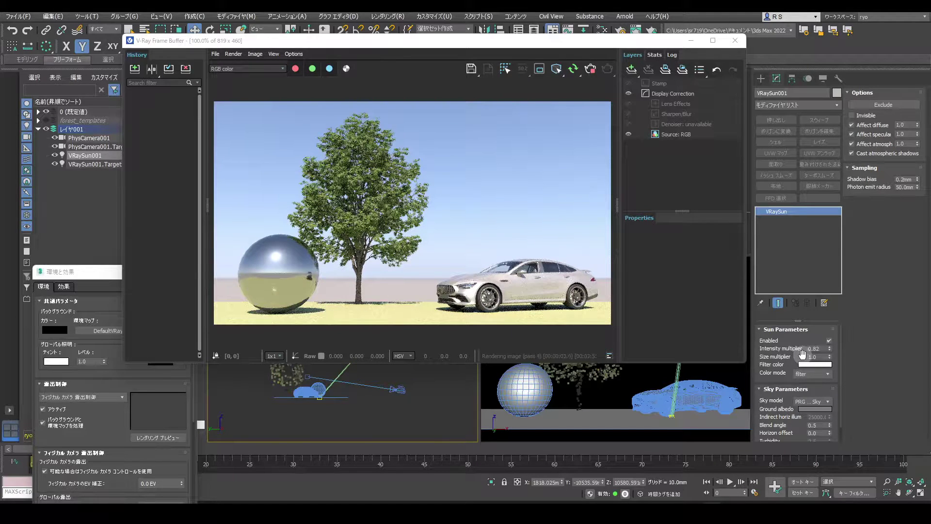
pyautogui.click(140, 68)
# Step: Set the VRaySun001 size multiplier to 50
pyautogui.doubleClick(815, 357)
pyautogui.write('50')
pyautogui.press('Return')
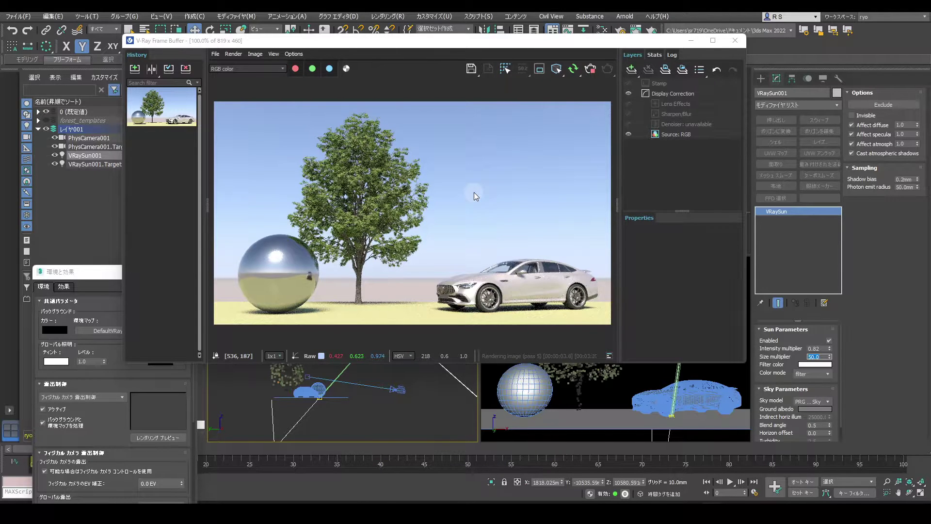
# Step: Save the new render to the history and set up an A/B comparison with the earlier render as A and the new one as B
pyautogui.click(135, 70)
pyautogui.click(150, 71)
pyautogui.click(144, 145)
pyautogui.click(178, 108)
# Step: Compare the sphere's sun reflection and ground shadow between both renders by sweeping the A/B divider across the enlarged image
pyautogui.scroll(1, 254, 301)
pyautogui.moveTo(298, 284); pyautogui.dragTo(573, 258, button='middle')
pyautogui.click(366, 222)
pyautogui.moveTo(413, 228); pyautogui.dragTo(480, 231)
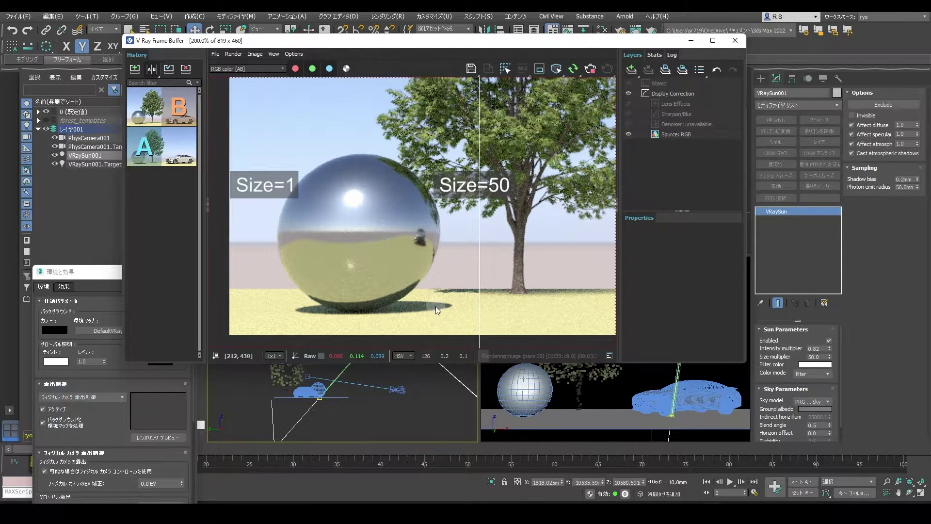
pyautogui.moveTo(480, 290); pyautogui.dragTo(272, 288)
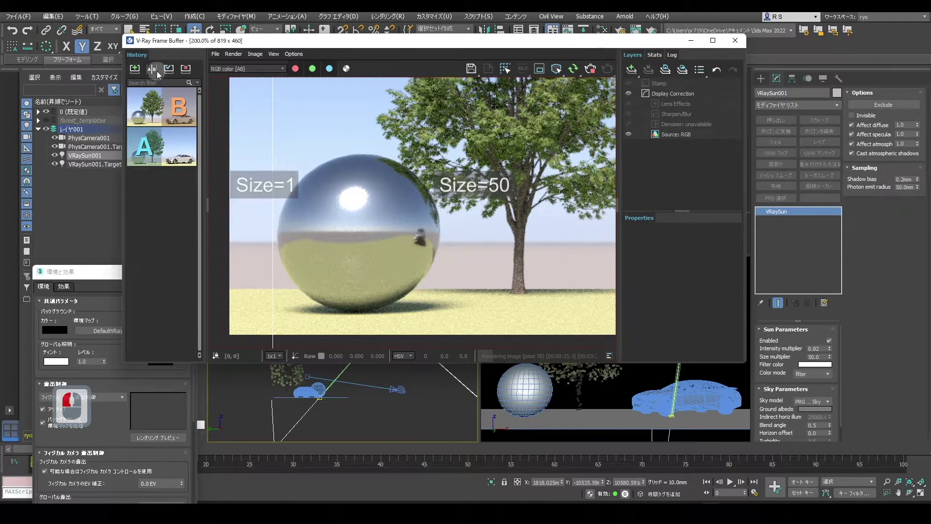
# Step: Delete all saved renders from the frame buffer history and show the full image at 100%
pyautogui.click(182, 72)
pyautogui.click(182, 72)
pyautogui.click(181, 72)
pyautogui.click(182, 72)
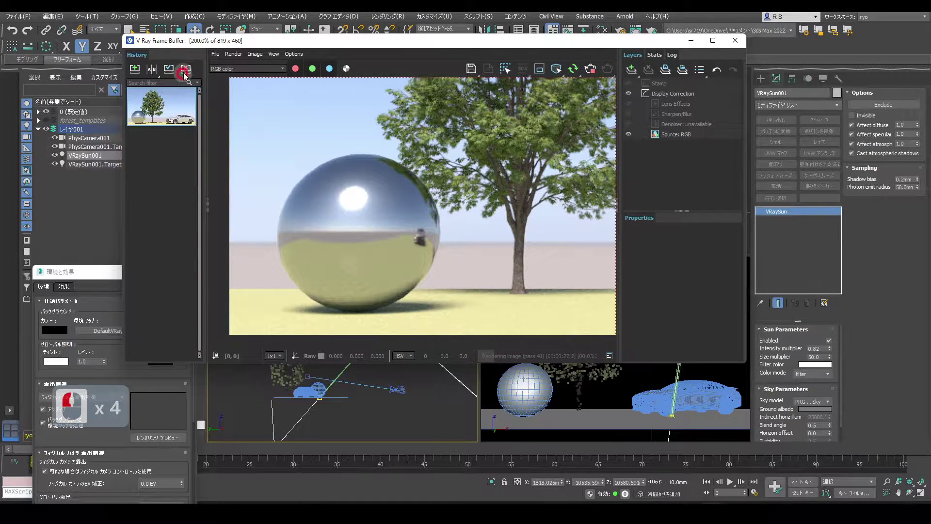
pyautogui.click(182, 72)
pyautogui.scroll(-1, 366, 155)
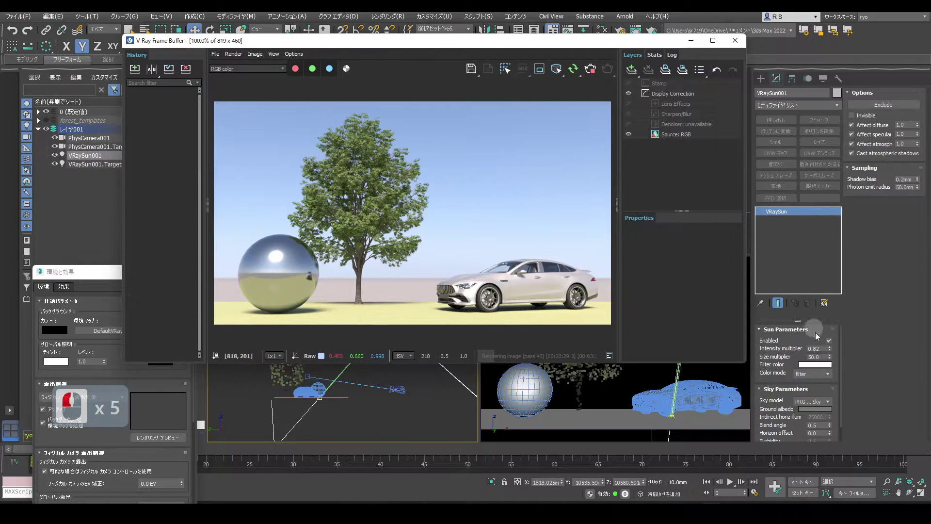
# Step: Try a warm orange filter color on VRaySun001 with varying whiteness and cancel the color change
pyautogui.click(815, 365)
pyautogui.click(611, 274)
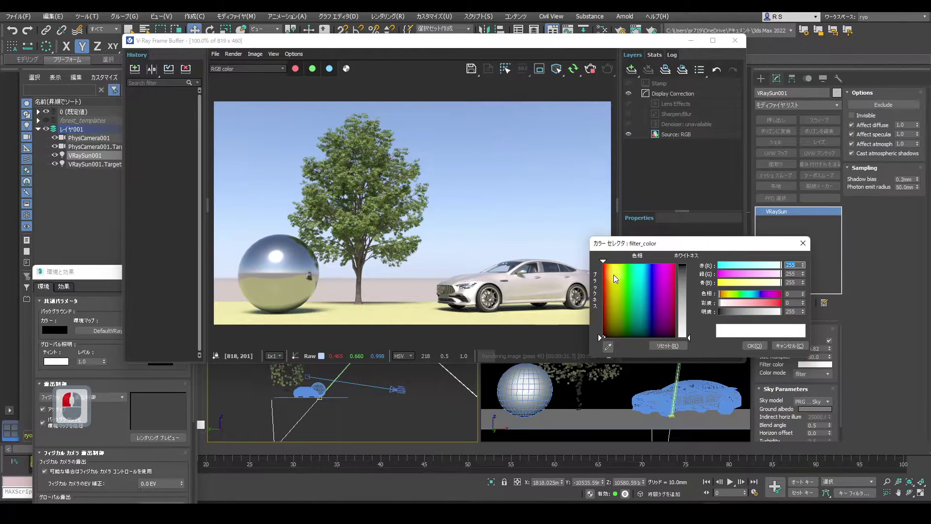
pyautogui.moveTo(685, 284); pyautogui.dragTo(685, 275)
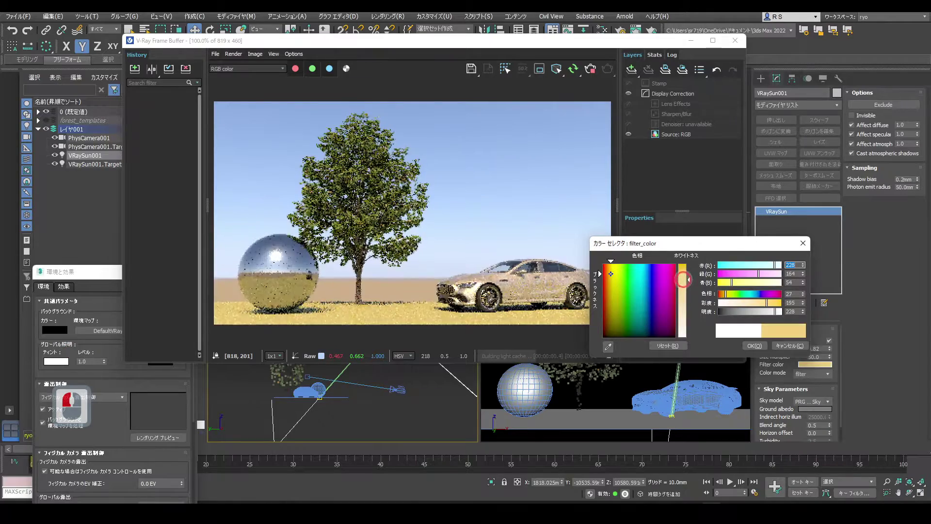
pyautogui.moveTo(687, 265); pyautogui.dragTo(696, 287)
pyautogui.click(793, 345)
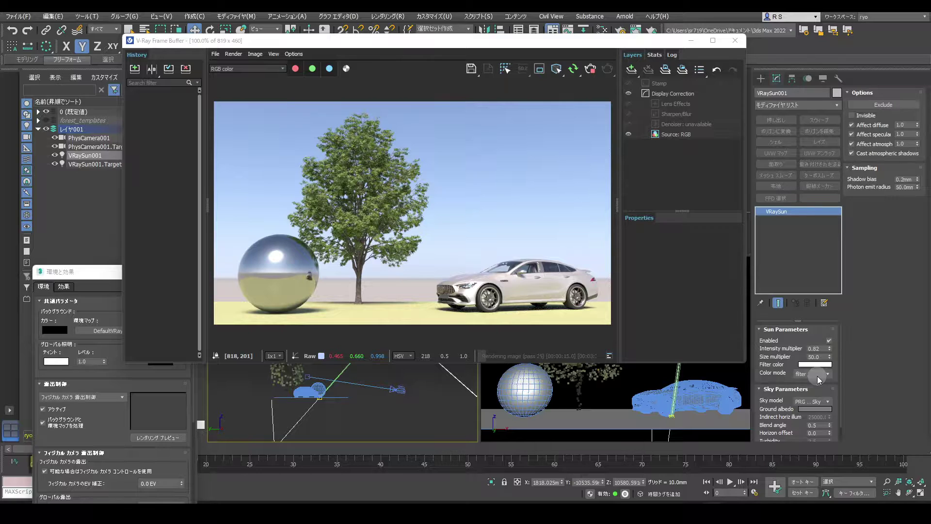
# Step: Switch the VRaySun001 color mode to direct and raise the intensity multiplier to 1.02
pyautogui.click(818, 374)
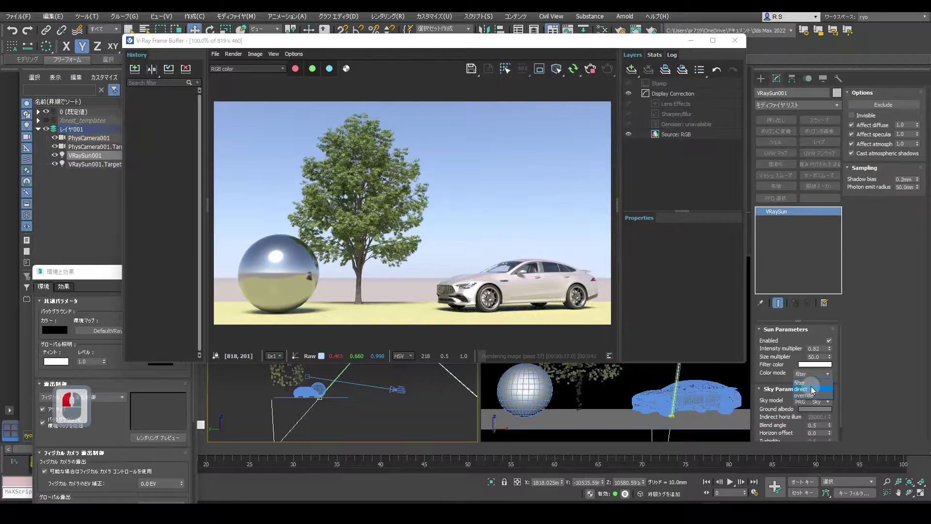
pyautogui.click(813, 389)
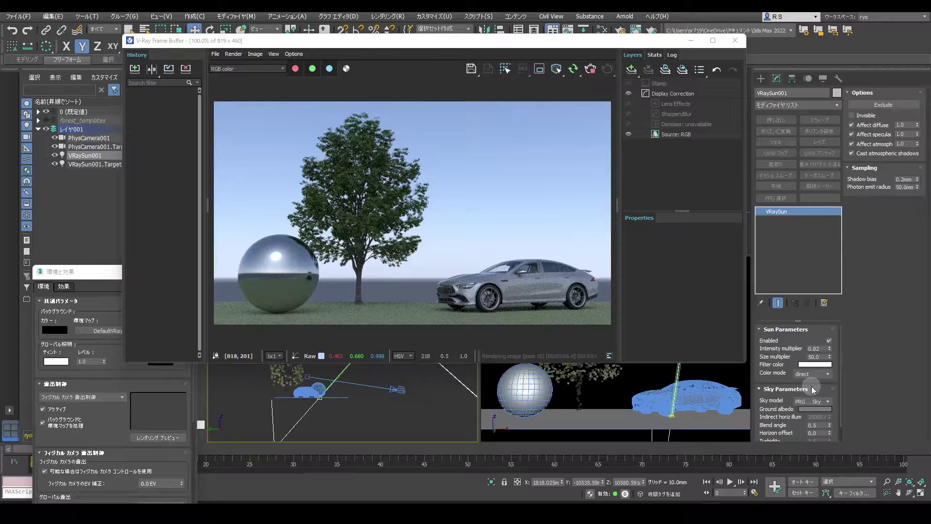
pyautogui.moveTo(830, 349)
pyautogui.mouseDown()
pyautogui.moveTo(831, 297)
pyautogui.moveTo(829, 339)
pyautogui.mouseUp()
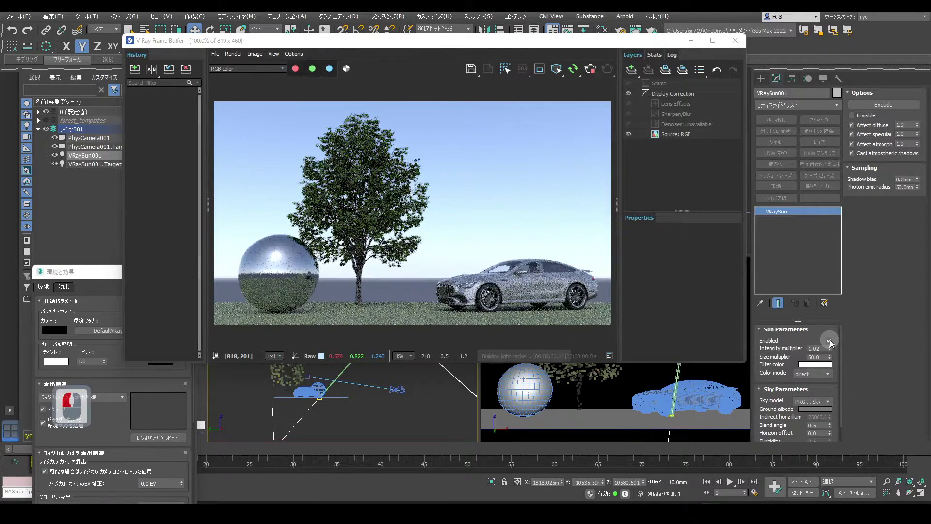
# Step: Try the override color mode on the sun and set the color mode back to filter
pyautogui.click(820, 374)
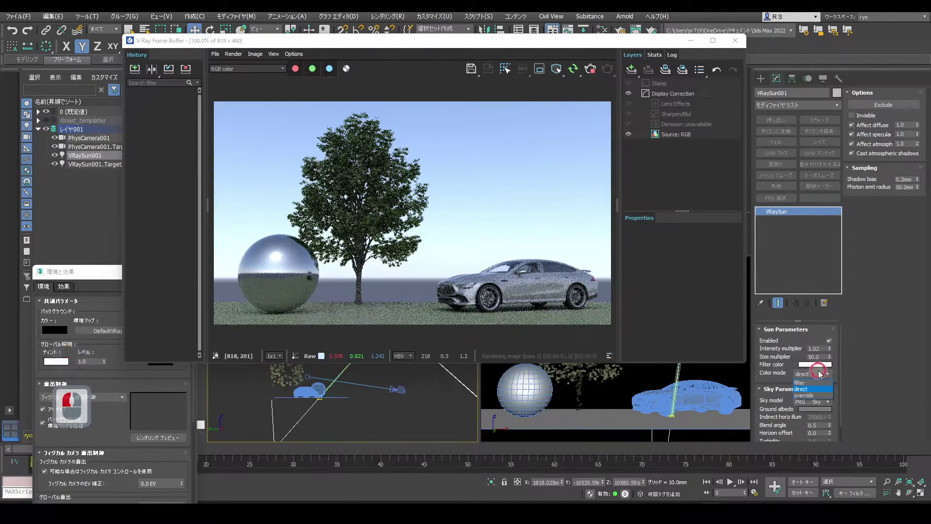
pyautogui.click(808, 395)
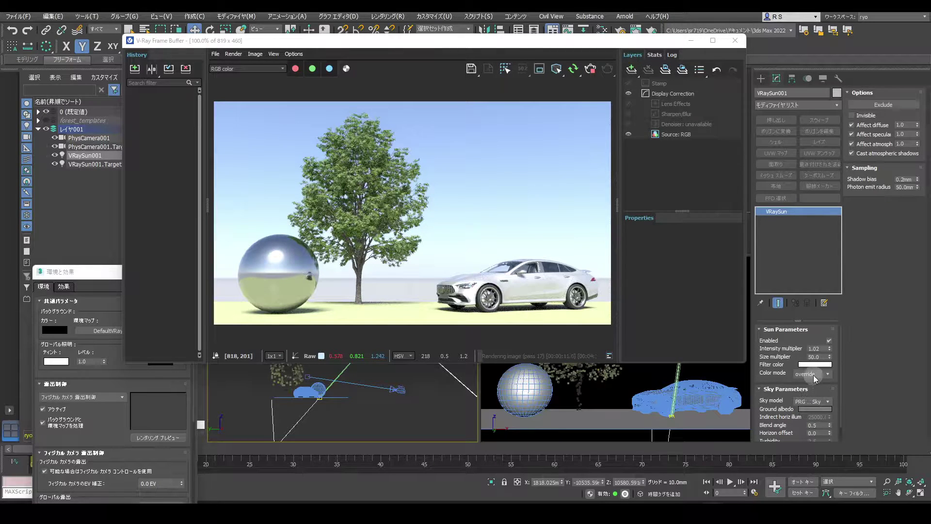
pyautogui.click(814, 374)
pyautogui.click(812, 383)
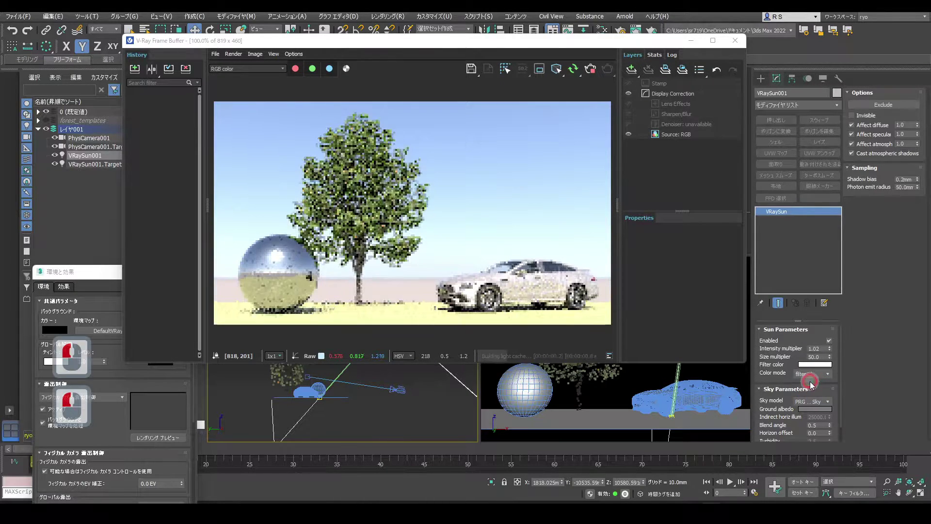
# Step: Try the Hosek et al. sky model and switch the sky model to CIE Clear
pyautogui.moveTo(840, 378); pyautogui.dragTo(836, 407)
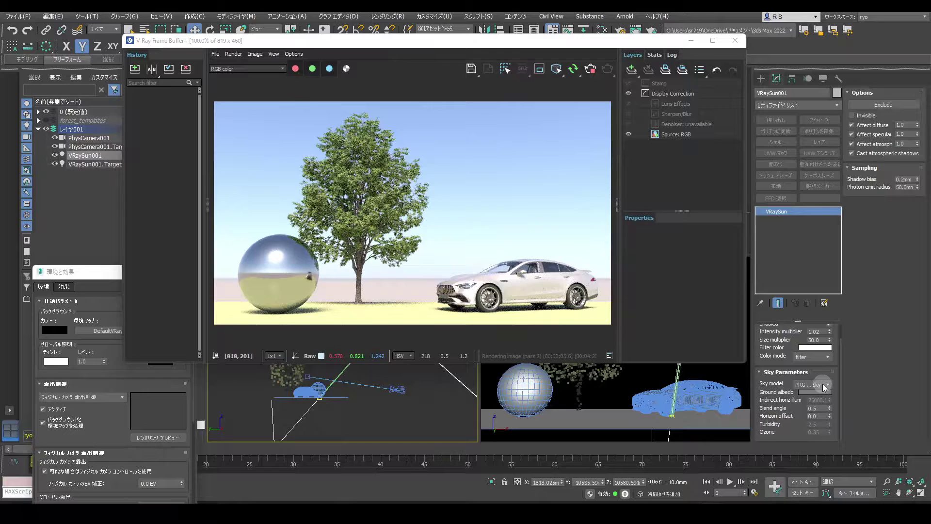
pyautogui.click(824, 386)
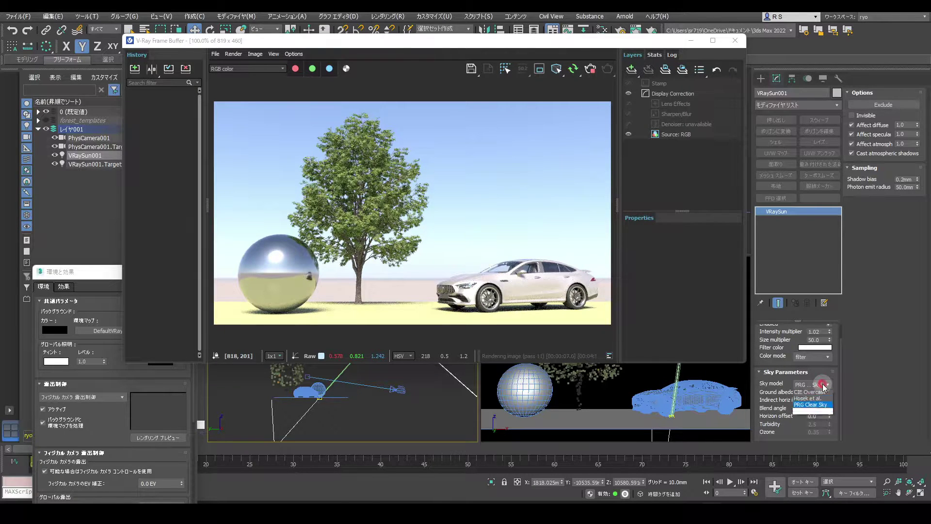
pyautogui.click(824, 413)
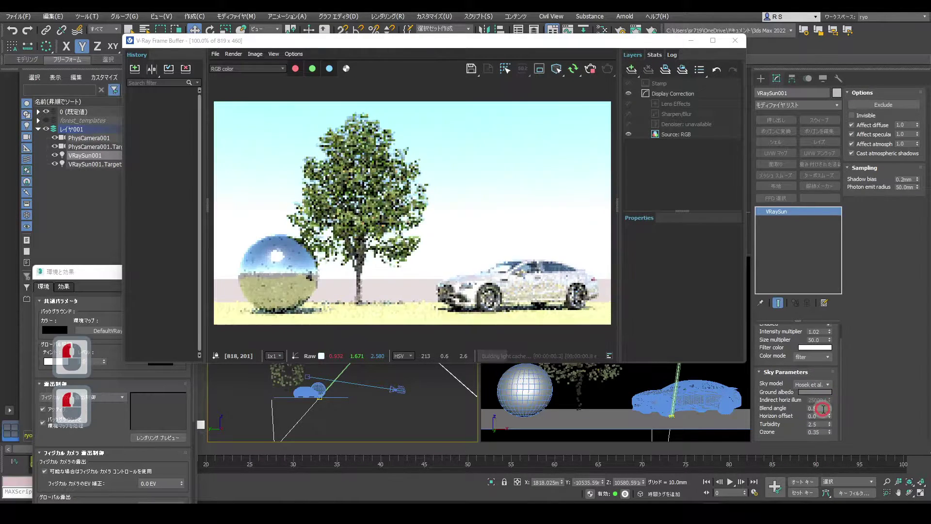
pyautogui.click(819, 386)
pyautogui.click(817, 399)
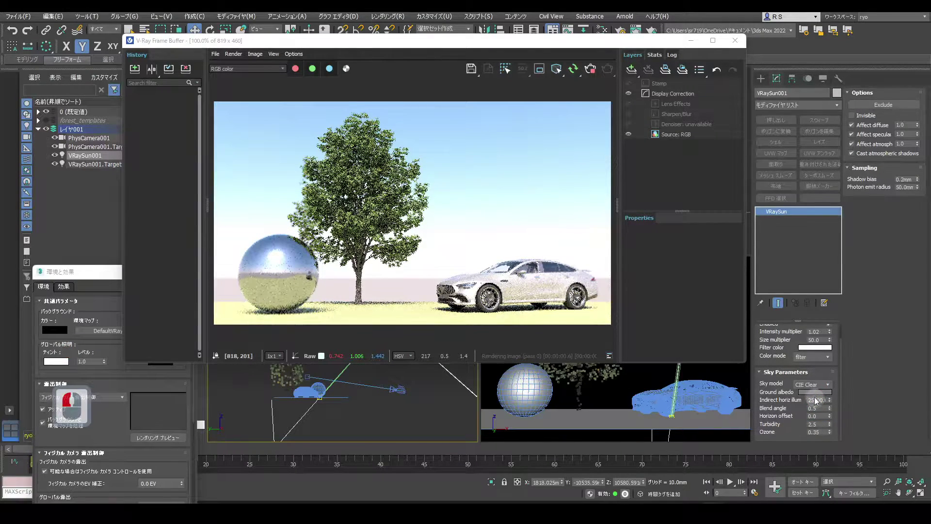
# Step: Set the sky's ground albedo to a slightly lighter neutral gray with RGB values of 55
pyautogui.click(810, 392)
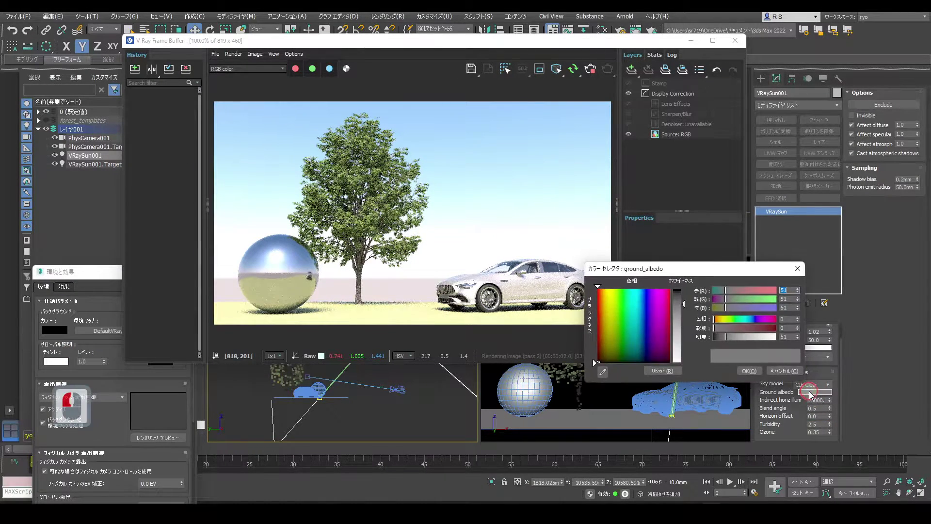
pyautogui.click(680, 303)
pyautogui.moveTo(680, 303)
pyautogui.mouseDown()
pyautogui.moveTo(680, 292)
pyautogui.moveTo(681, 305)
pyautogui.mouseUp()
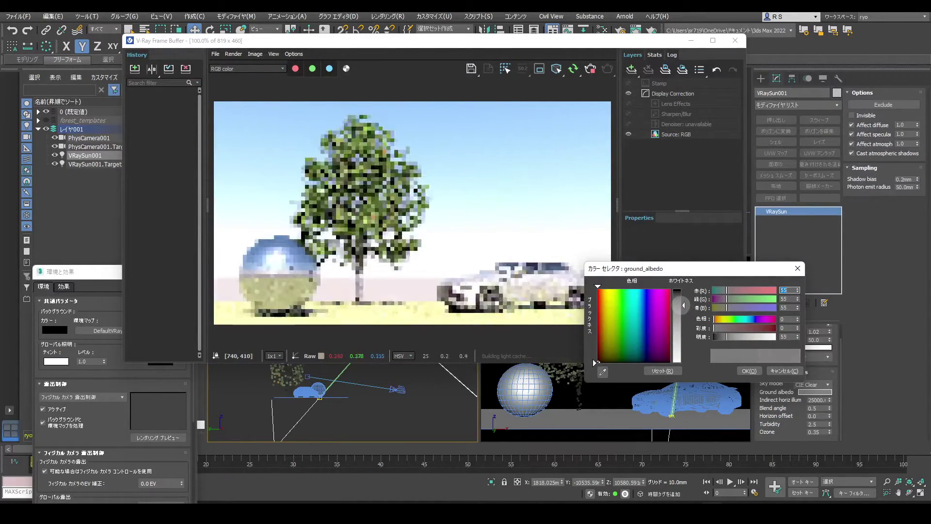
pyautogui.click(749, 371)
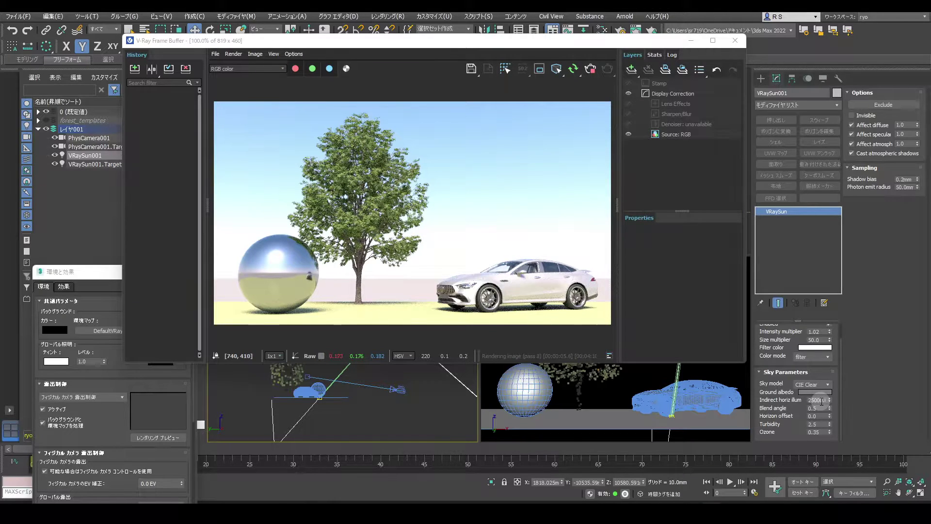
# Step: Lower the sky's indirect horizon illumination to about 20705, try a blend angle of 4.12 and reset it to 0.0
pyautogui.moveTo(829, 399)
pyautogui.mouseDown()
pyautogui.moveTo(827, 358)
pyautogui.moveTo(822, 416)
pyautogui.moveTo(822, 408)
pyautogui.mouseUp()
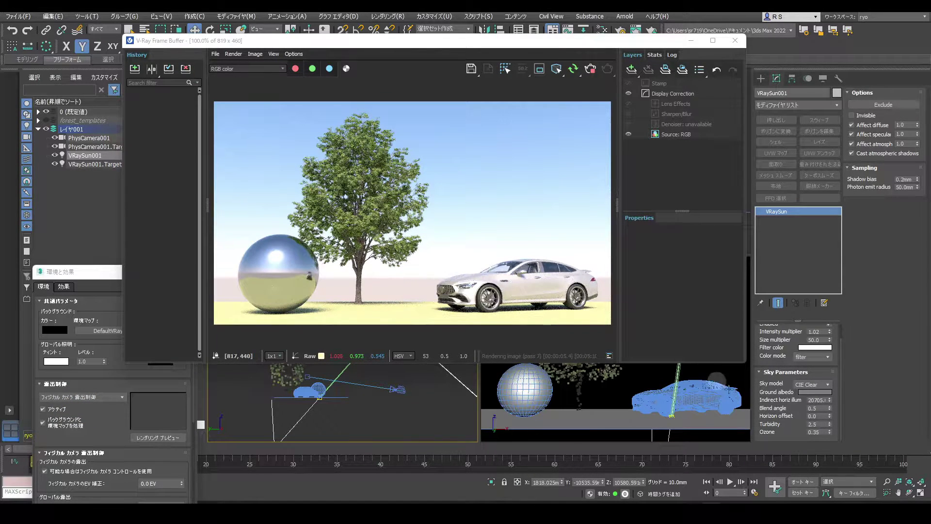
pyautogui.moveTo(829, 409); pyautogui.dragTo(841, 233)
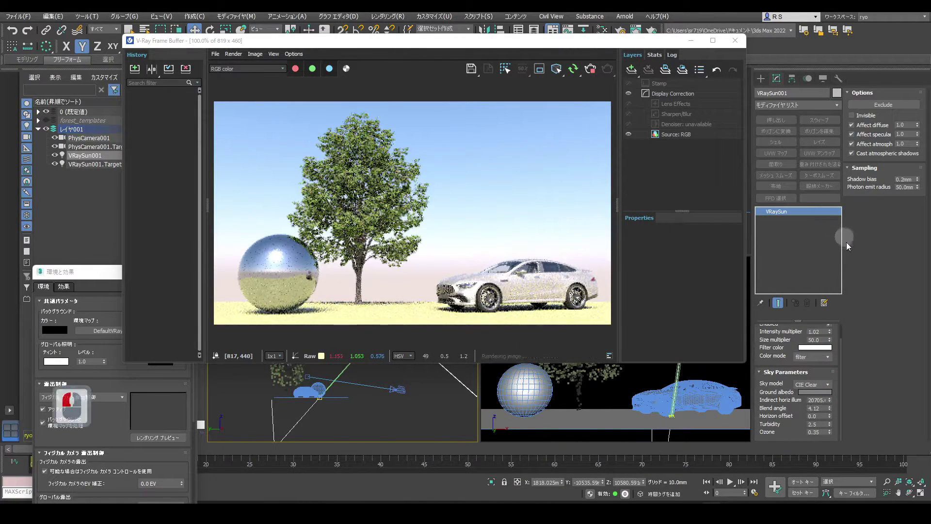
pyautogui.rightClick(831, 407)
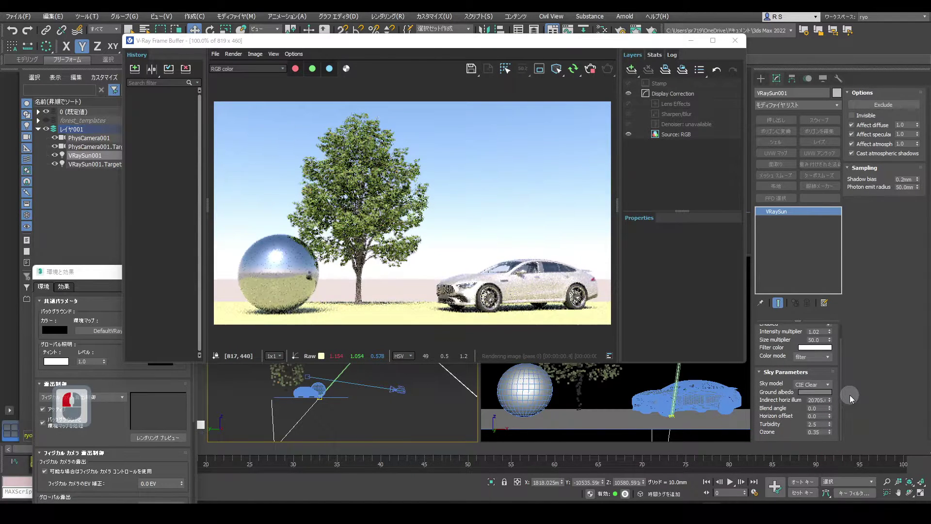
# Step: Try a horizon offset of 3.8, settle it at 0.418 and set the turbidity to 2.0
pyautogui.moveTo(829, 416); pyautogui.dragTo(829, 231)
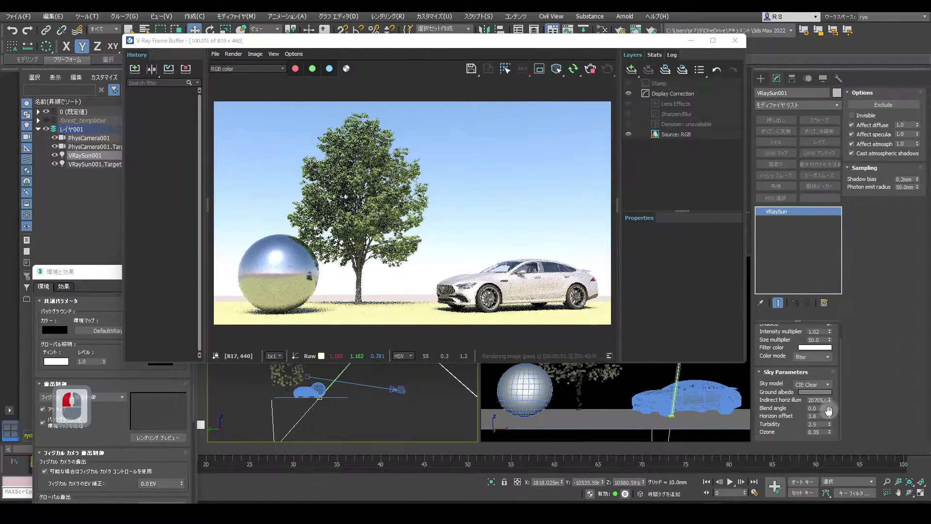
pyautogui.moveTo(829, 413); pyautogui.dragTo(831, 451)
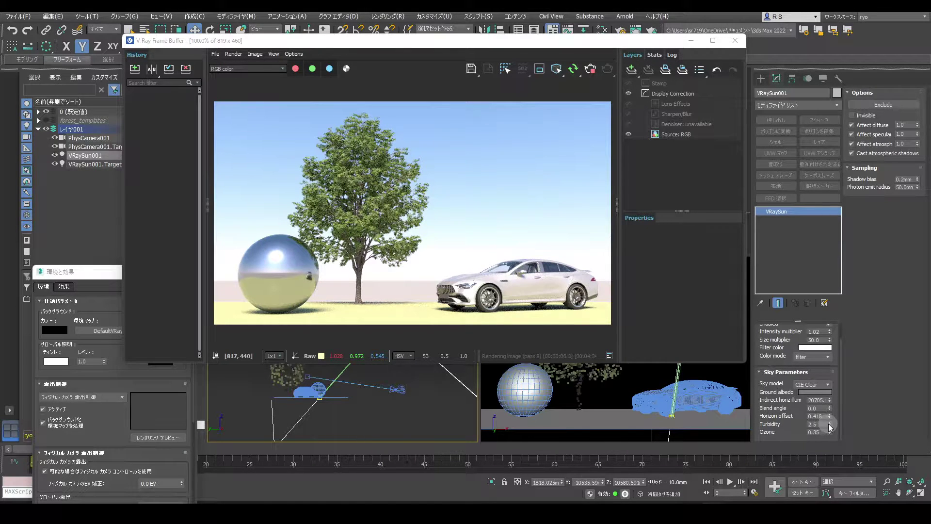
pyautogui.moveTo(830, 427)
pyautogui.mouseDown()
pyautogui.moveTo(830, 386)
pyautogui.moveTo(832, 432)
pyautogui.mouseUp()
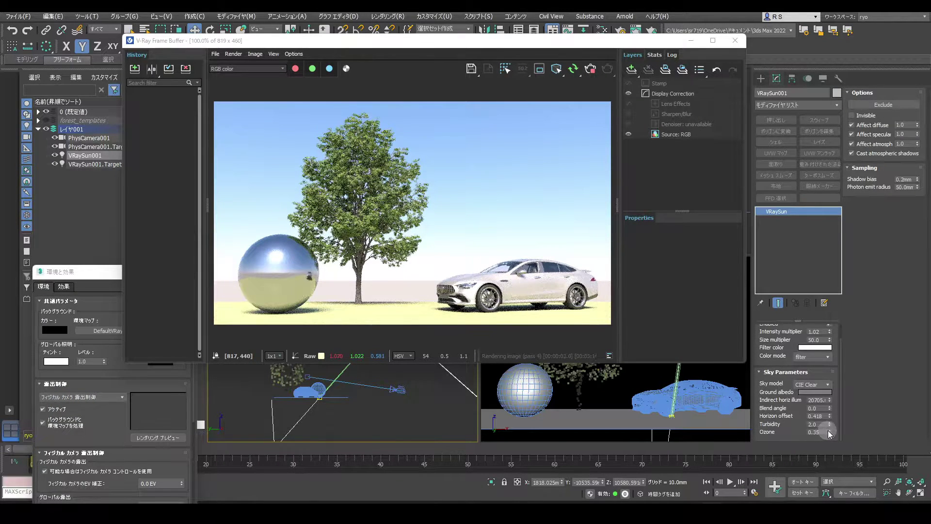
# Step: Save one render with ozone at 0.0 and another with ozone at 1.0 to the frame buffer history
pyautogui.moveTo(830, 433); pyautogui.dragTo(829, 441)
pyautogui.click(135, 69)
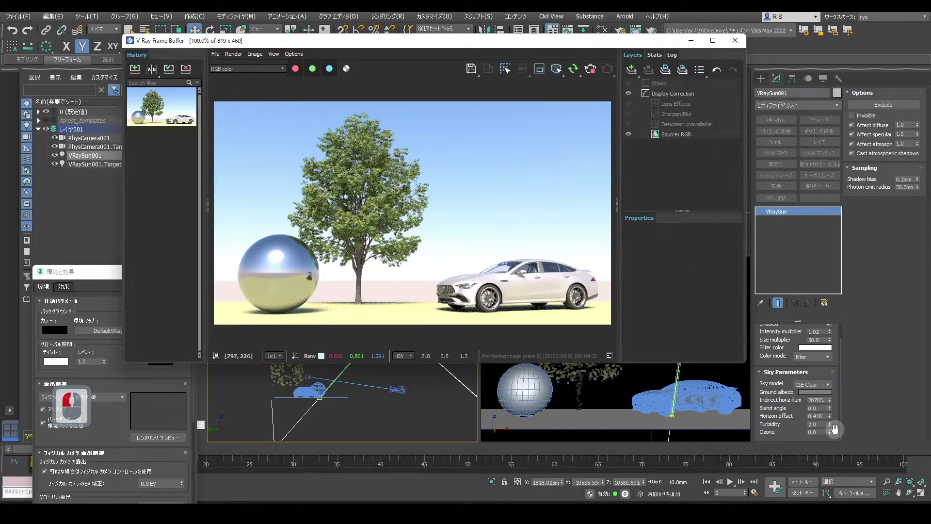
pyautogui.moveTo(830, 430); pyautogui.dragTo(829, 369)
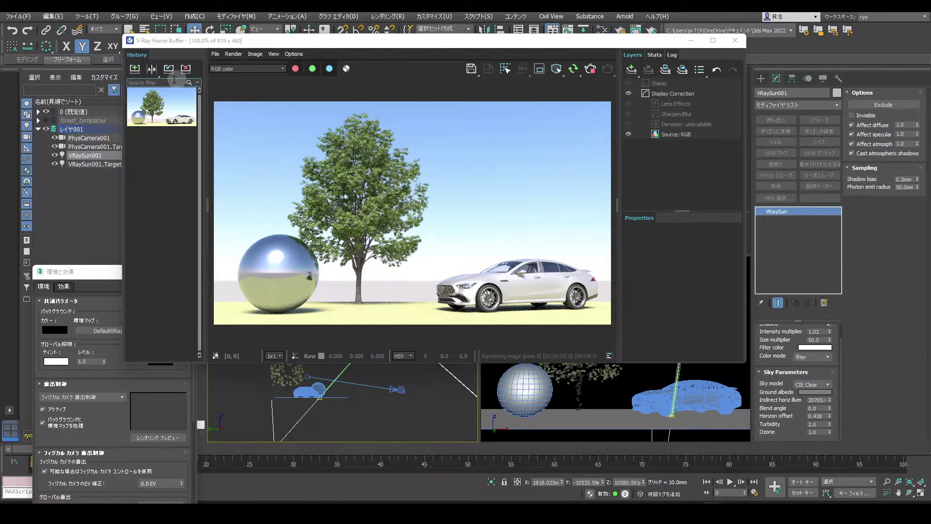
pyautogui.click(135, 69)
# Step: Compare the ozone 0.0 render as A with the ozone 1.0 render as B by moving the A/B divider across the image
pyautogui.click(151, 70)
pyautogui.click(144, 146)
pyautogui.click(180, 107)
pyautogui.moveTo(271, 203); pyautogui.dragTo(411, 225)
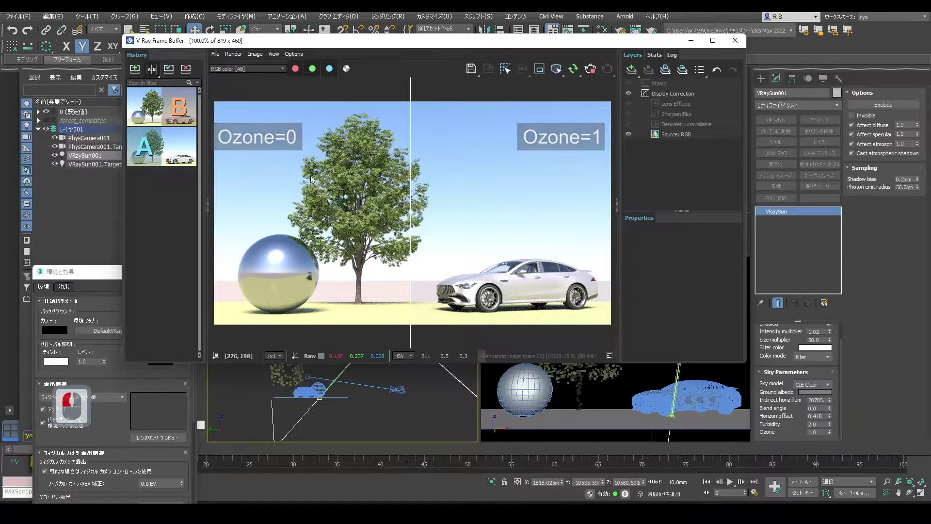
# Step: End the A/B comparison and delete both saved renders from the frame buffer history
pyautogui.click(152, 69)
pyautogui.click(172, 85)
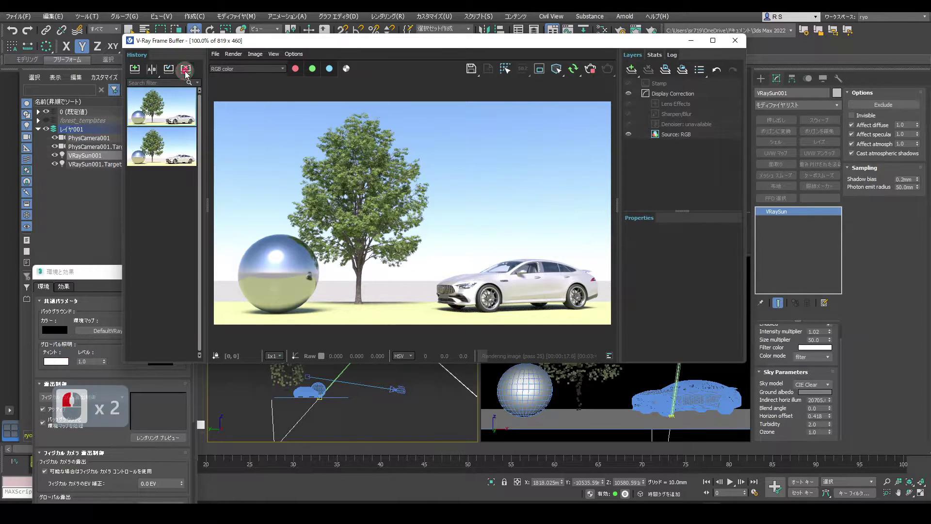
pyautogui.click(186, 68)
pyautogui.click(186, 68)
pyautogui.click(368, 128)
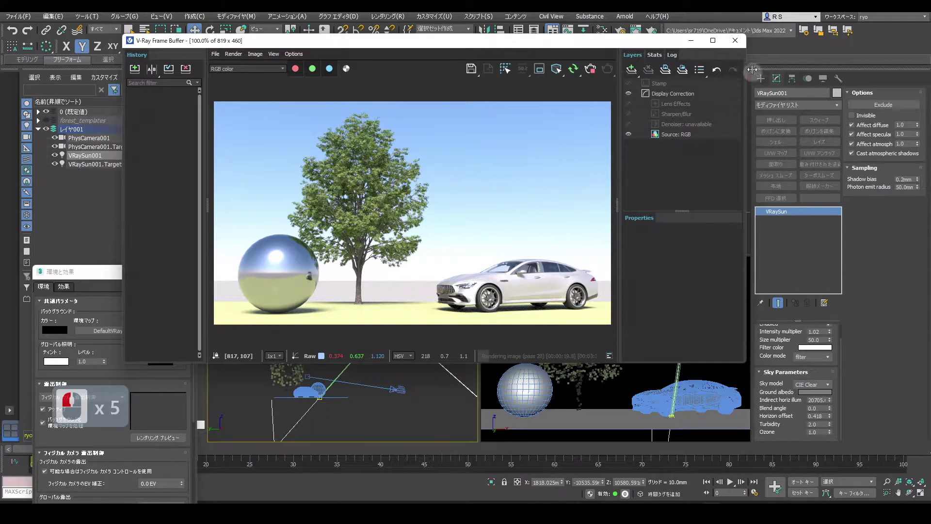
# Step: Close the V-Ray frame buffer to stop the interactive render and reopen it
pyautogui.click(741, 44)
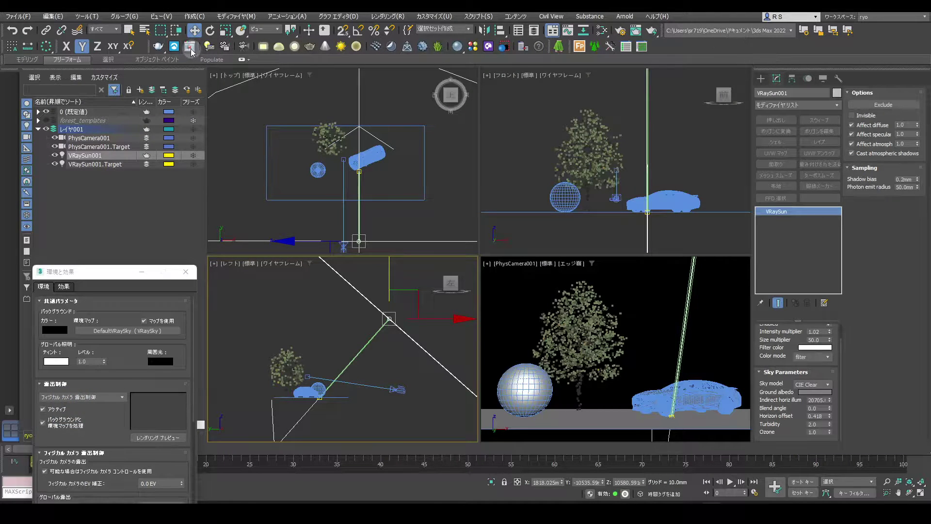
pyautogui.click(225, 46)
pyautogui.click(654, 146)
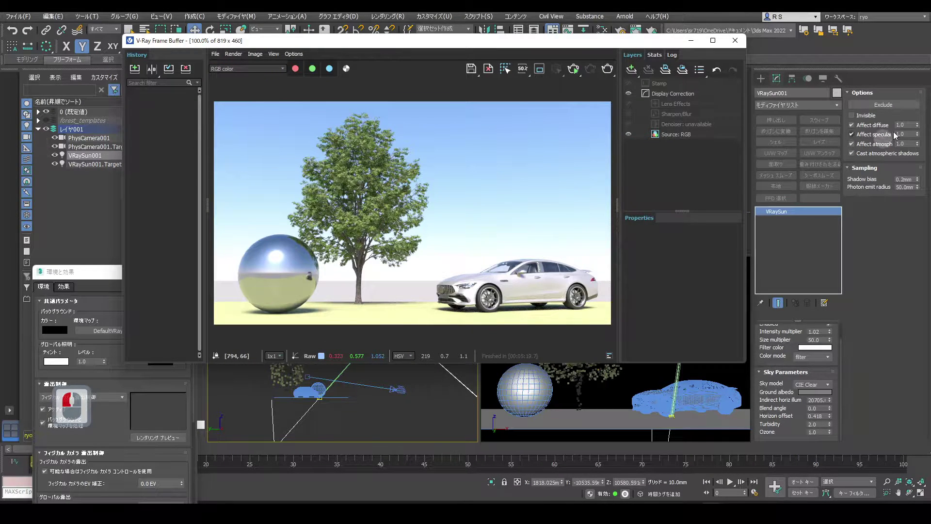
# Step: Exclude Sphere001 from both the sun's illumination and shadow casting and start interactive rendering
pyautogui.click(894, 105)
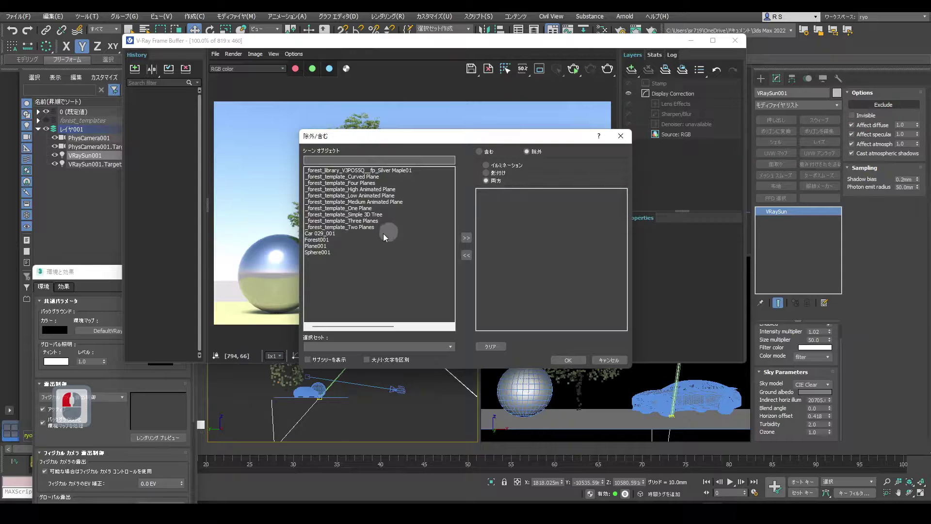
pyautogui.click(324, 253)
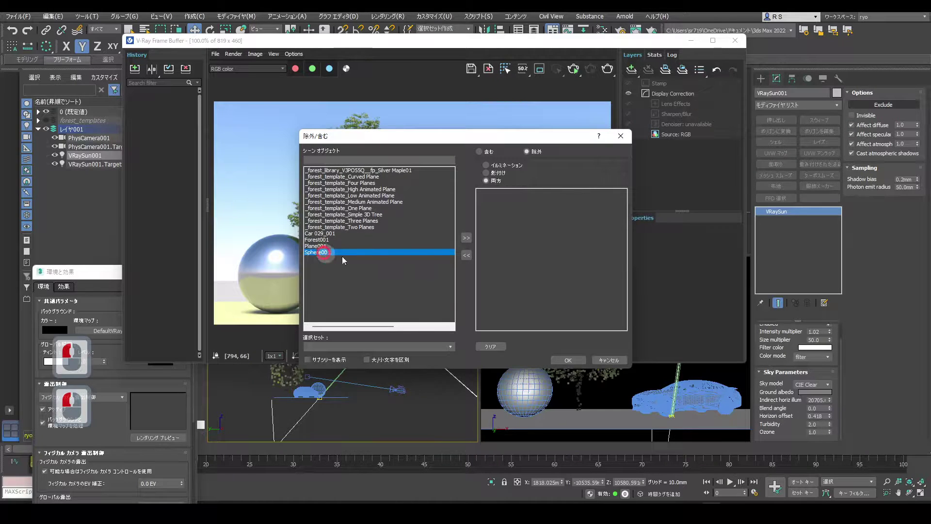
pyautogui.click(466, 239)
pyautogui.click(568, 359)
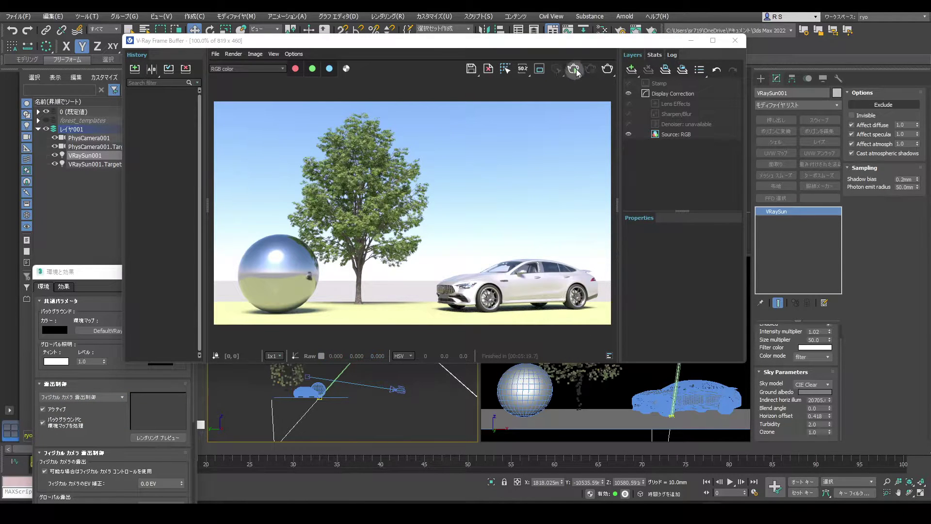
pyautogui.click(444, 204)
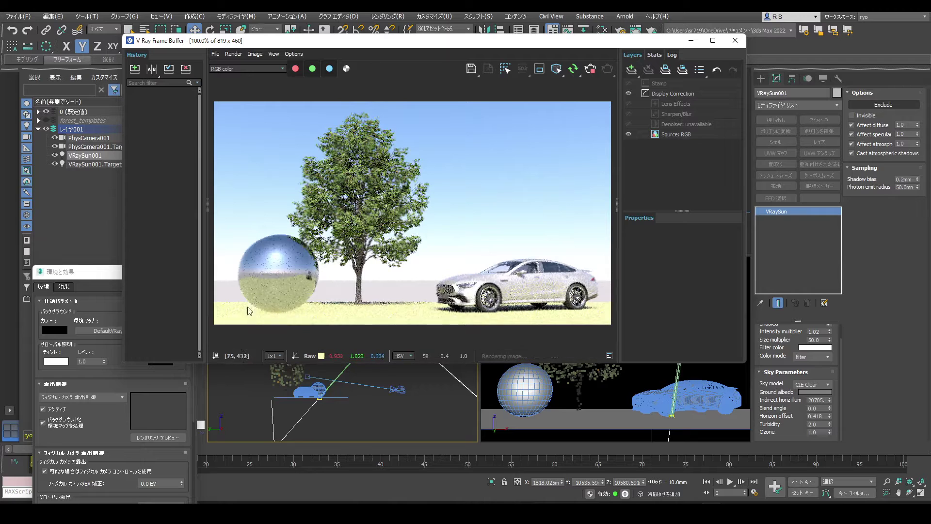
# Step: Remove Sphere001 from the sun's exclusion list and restart the interactive render
pyautogui.click(899, 106)
pyautogui.click(490, 193)
pyautogui.click(466, 255)
pyautogui.click(567, 361)
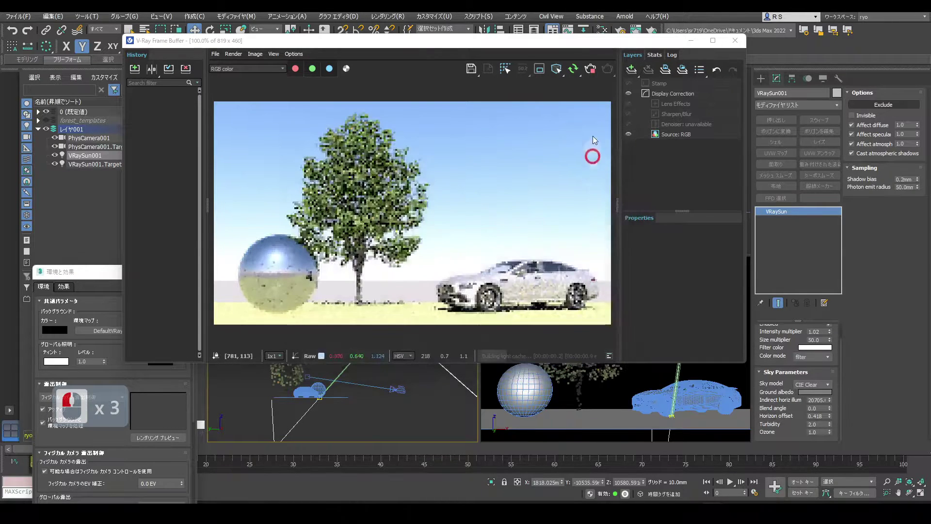
pyautogui.click(574, 69)
pyautogui.click(575, 69)
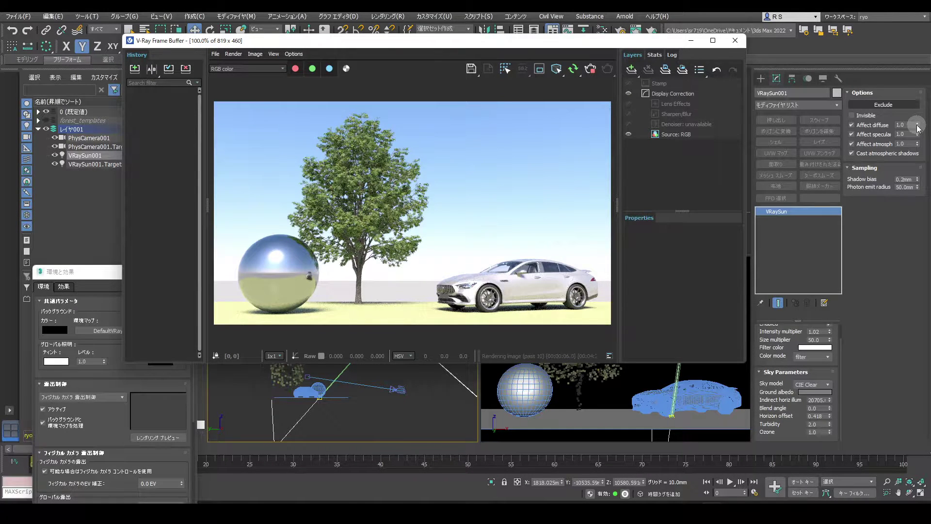
# Step: Turn the sun's Affect diffuse option off and back on, and set its multiplier to 0.908
pyautogui.click(853, 126)
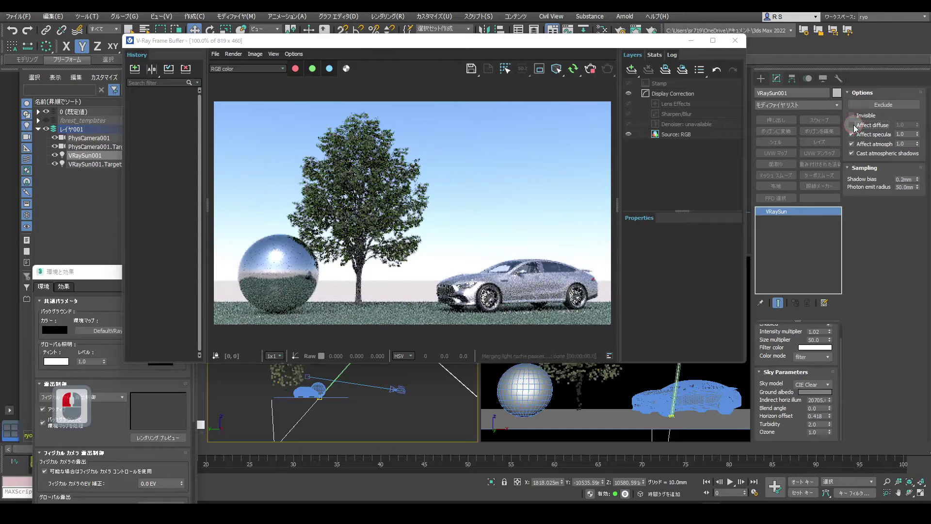
pyautogui.click(852, 125)
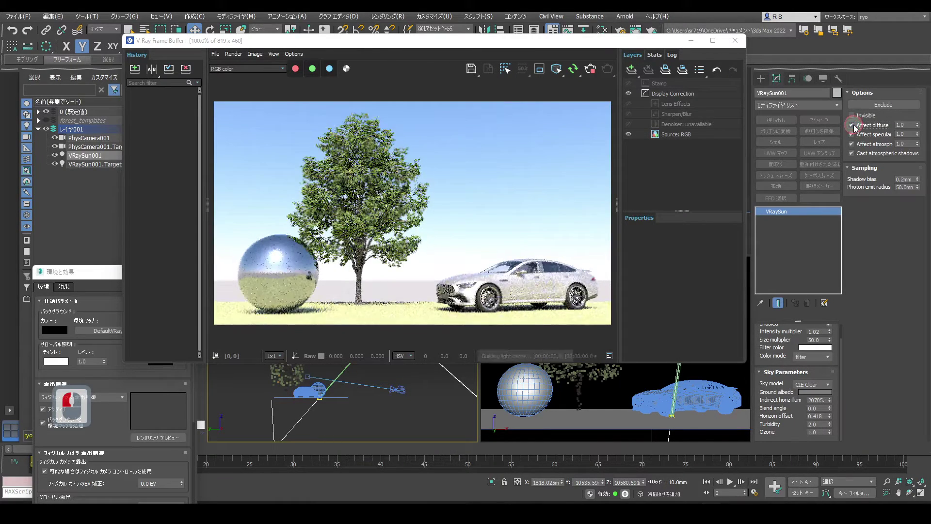
pyautogui.click(909, 124)
pyautogui.moveTo(917, 125); pyautogui.dragTo(919, 148)
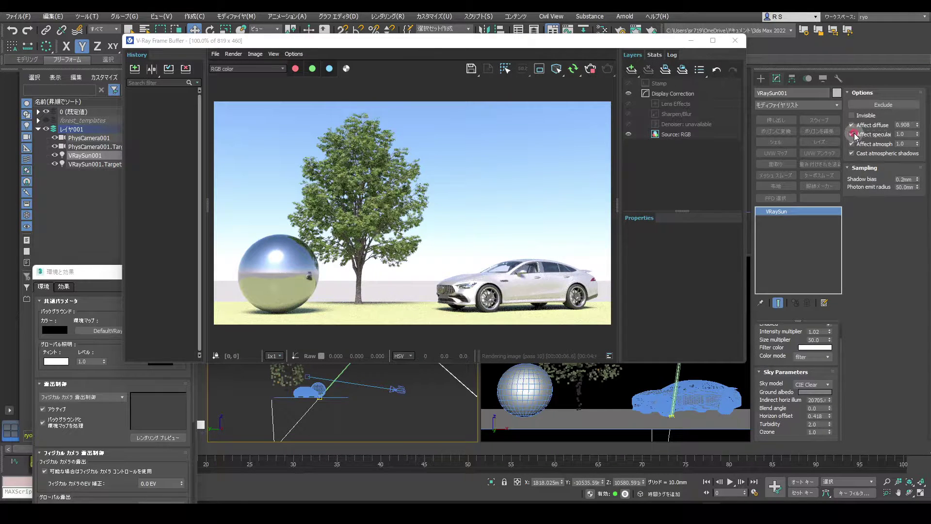
# Step: Turn the sun's Affect specular option off and back on, and set its multiplier to 1.573
pyautogui.click(854, 134)
pyautogui.click(854, 133)
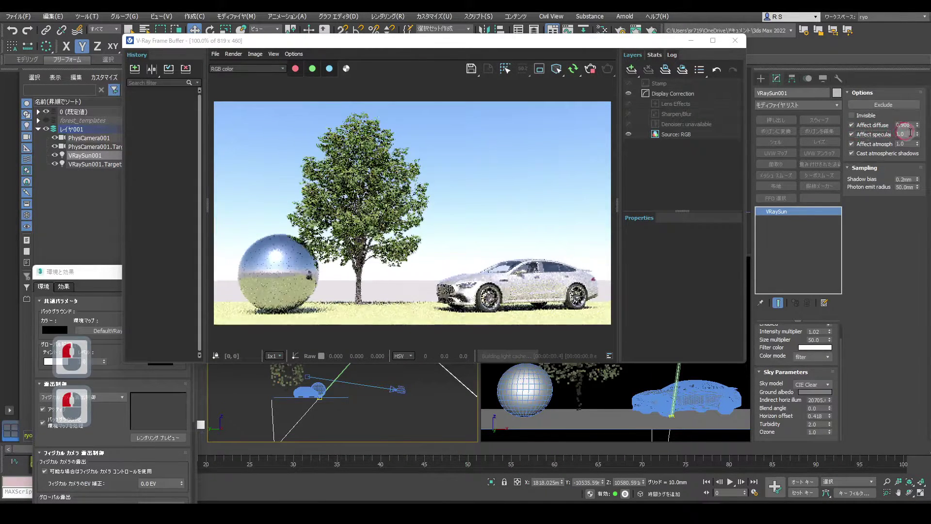
pyautogui.moveTo(917, 135); pyautogui.dragTo(920, 46)
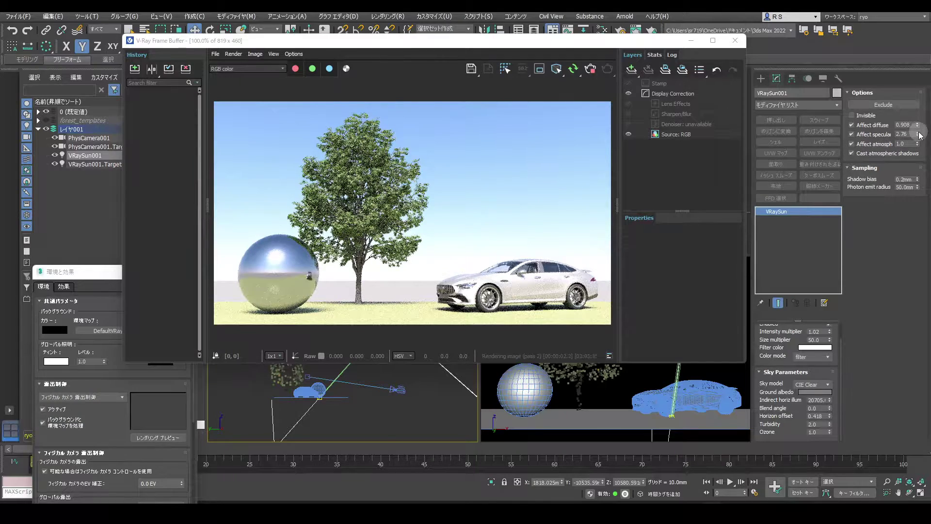
pyautogui.moveTo(920, 135)
pyautogui.mouseDown()
pyautogui.moveTo(917, 168)
pyautogui.moveTo(917, 153)
pyautogui.mouseUp()
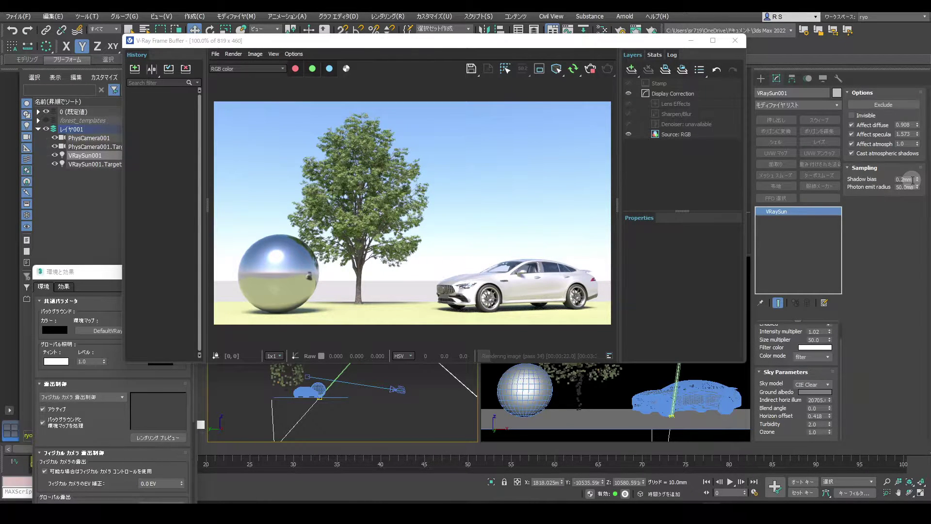
# Step: Save the current render to the frame buffer history and set the sun's shadow bias to 300 mm
pyautogui.click(135, 68)
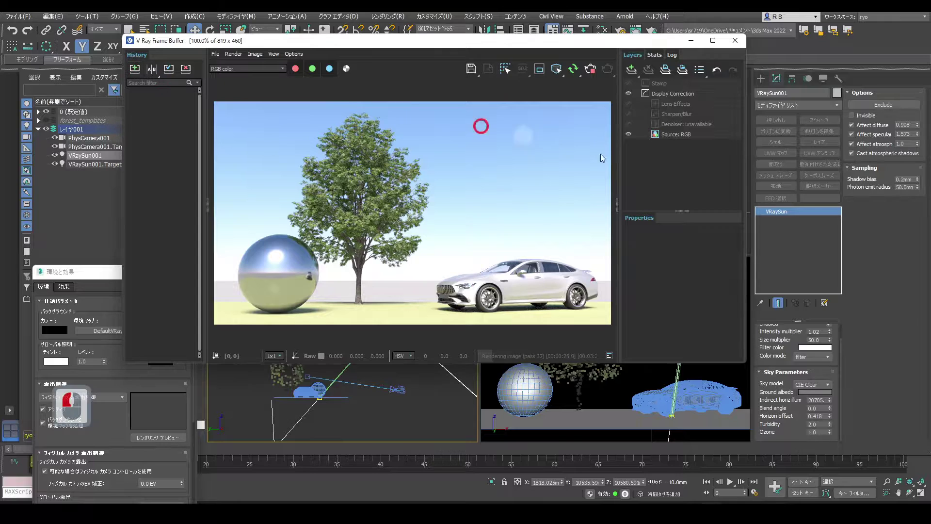
pyautogui.doubleClick(904, 179)
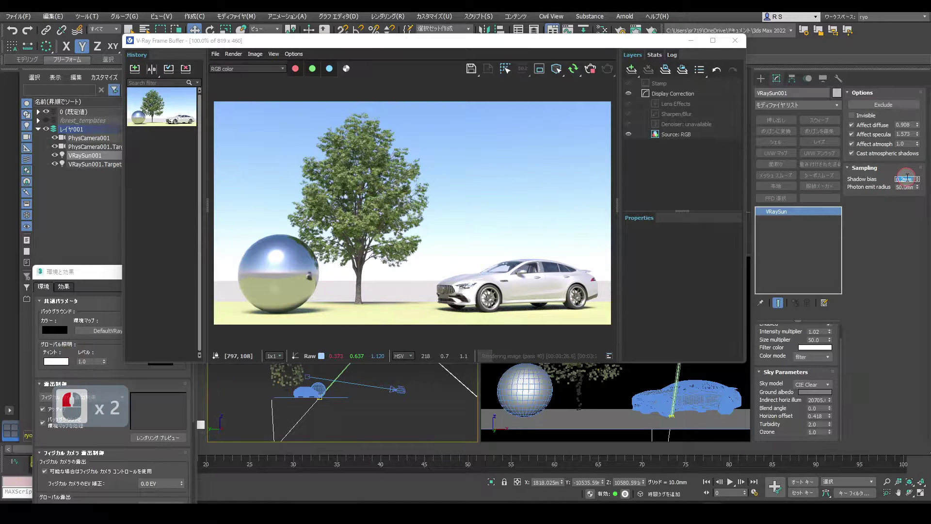
pyautogui.write('300')
pyautogui.press('Return')
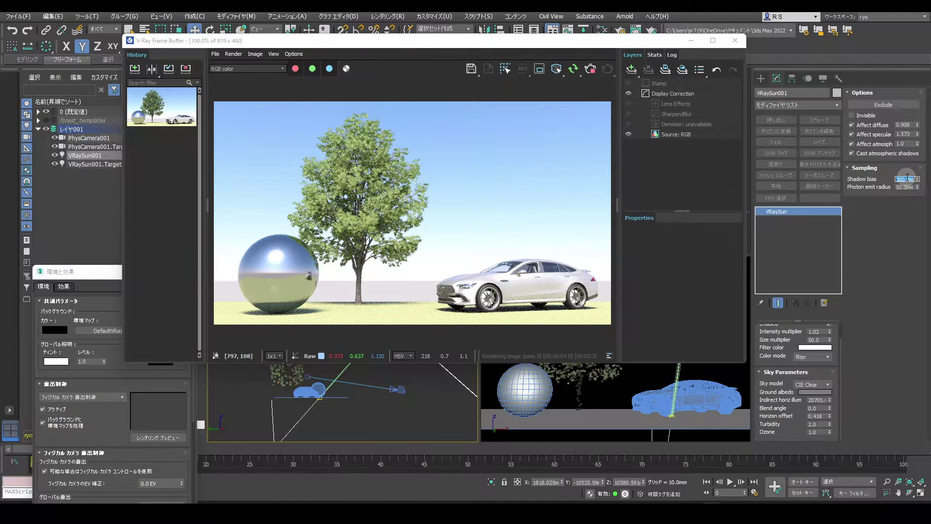
# Step: Save the new render to the history and compare it side by side with the earlier one across the tree
pyautogui.click(135, 70)
pyautogui.click(153, 70)
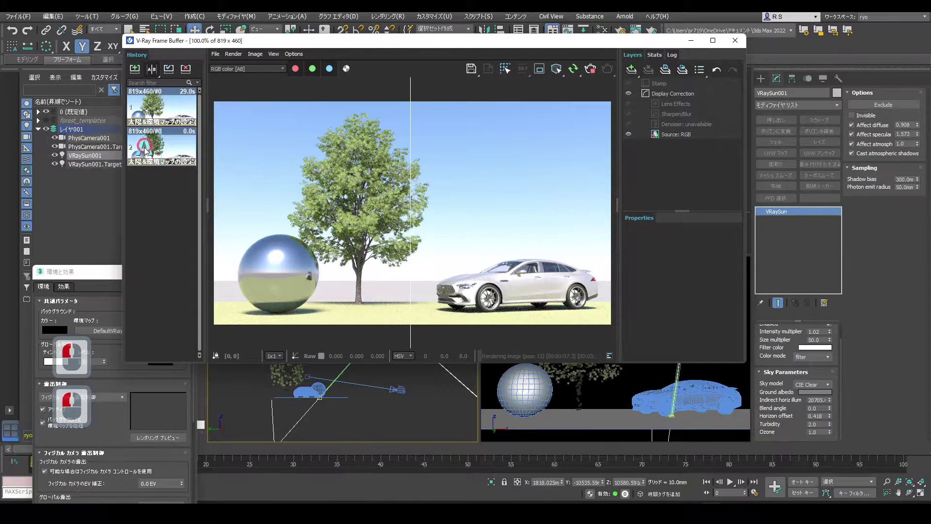
pyautogui.click(145, 149)
pyautogui.click(180, 108)
pyautogui.moveTo(409, 275); pyautogui.dragTo(361, 283)
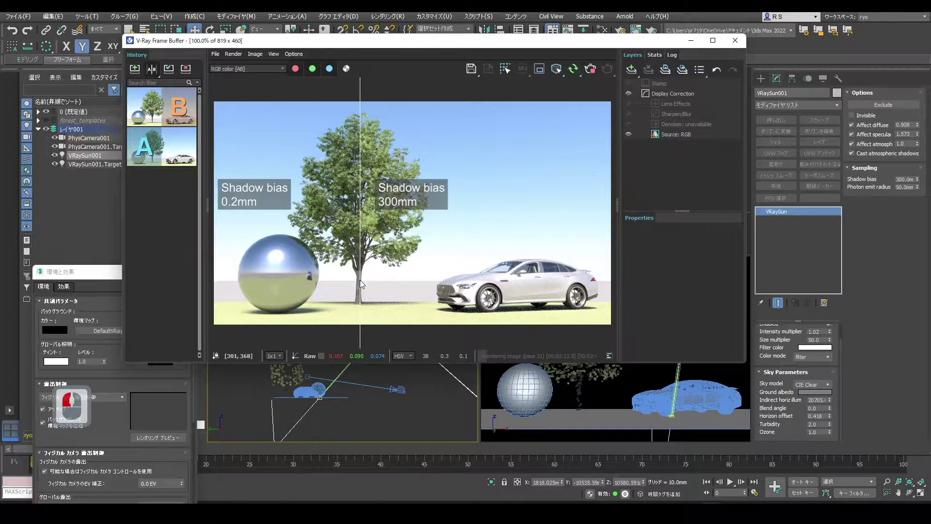
# Step: Leave the A/B comparison and delete both saved renders from the frame buffer history
pyautogui.click(155, 69)
pyautogui.click(164, 105)
pyautogui.click(185, 69)
pyautogui.click(165, 103)
pyautogui.click(185, 69)
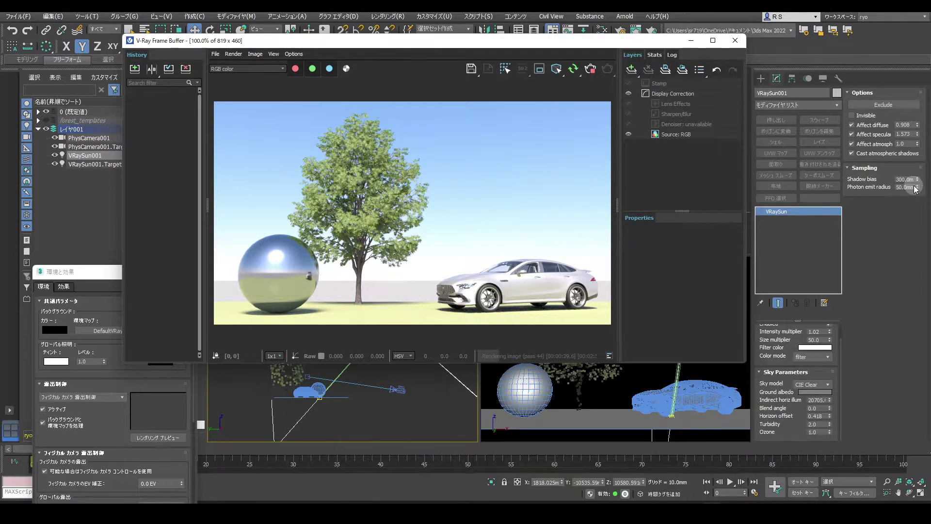
# Step: Move the sun behind the scene in the Top viewport and set its size multiplier to 20
pyautogui.moveTo(574, 40); pyautogui.dragTo(570, 475)
pyautogui.scroll(-2, 388, 228)
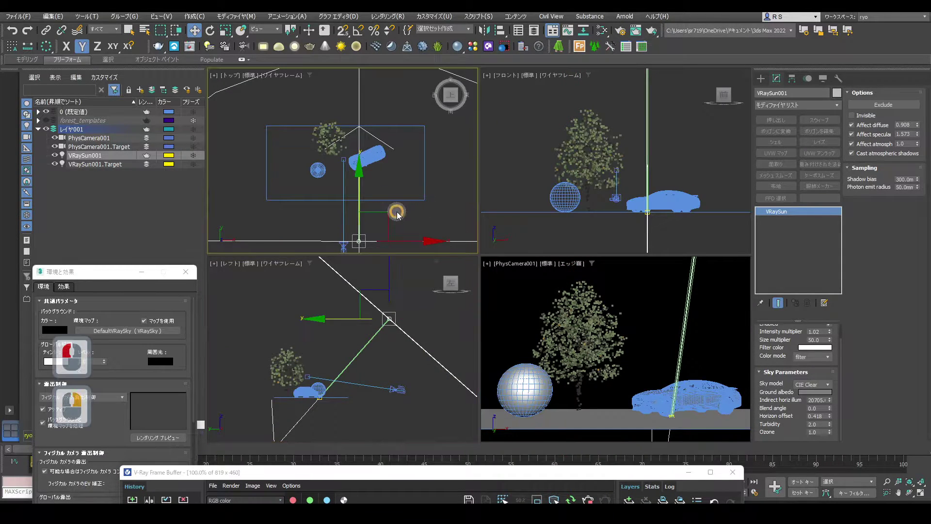
pyautogui.scroll(-3, 388, 236)
pyautogui.moveTo(389, 224); pyautogui.dragTo(402, 175)
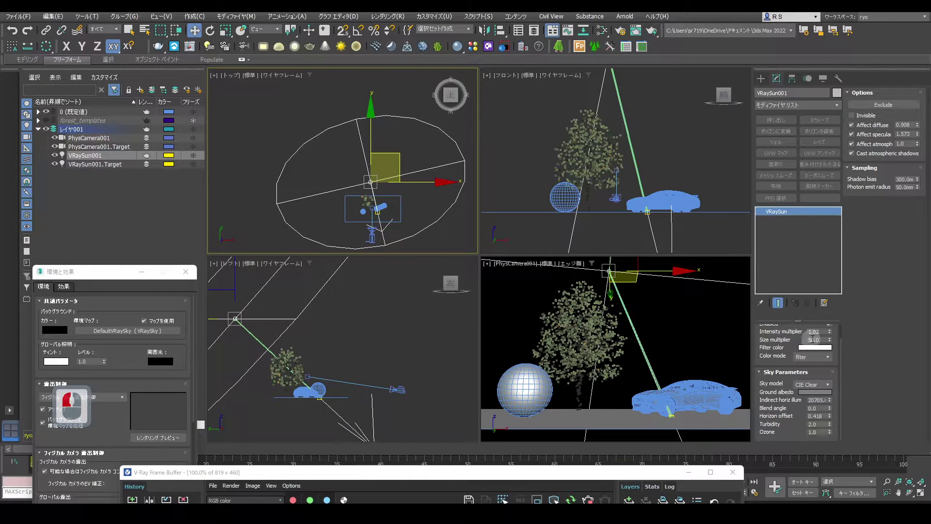
pyautogui.doubleClick(813, 339)
pyautogui.write('20')
pyautogui.press('Return')
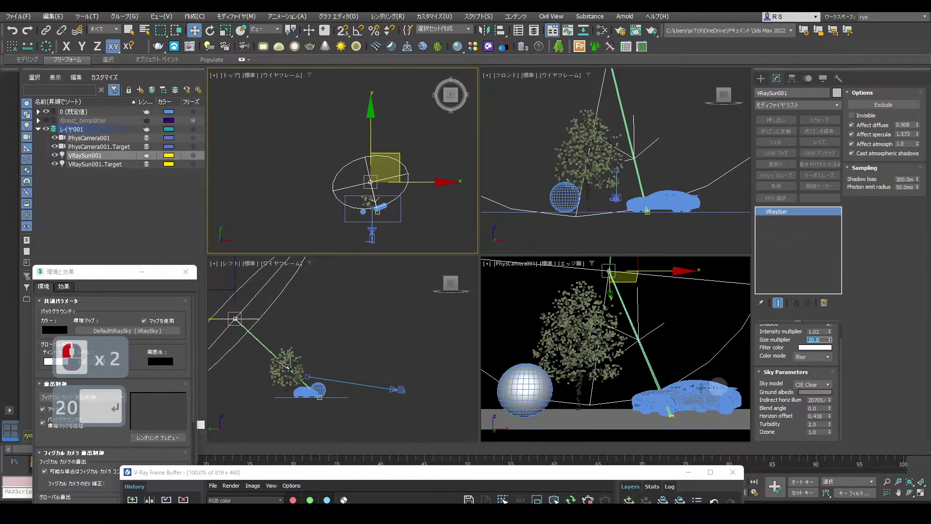
# Step: Lower the sun toward the horizon in the Left viewport and switch its sky model to PRG Sky
pyautogui.click(304, 318)
pyautogui.moveTo(237, 277); pyautogui.dragTo(232, 350)
pyautogui.moveTo(489, 478); pyautogui.dragTo(513, 102)
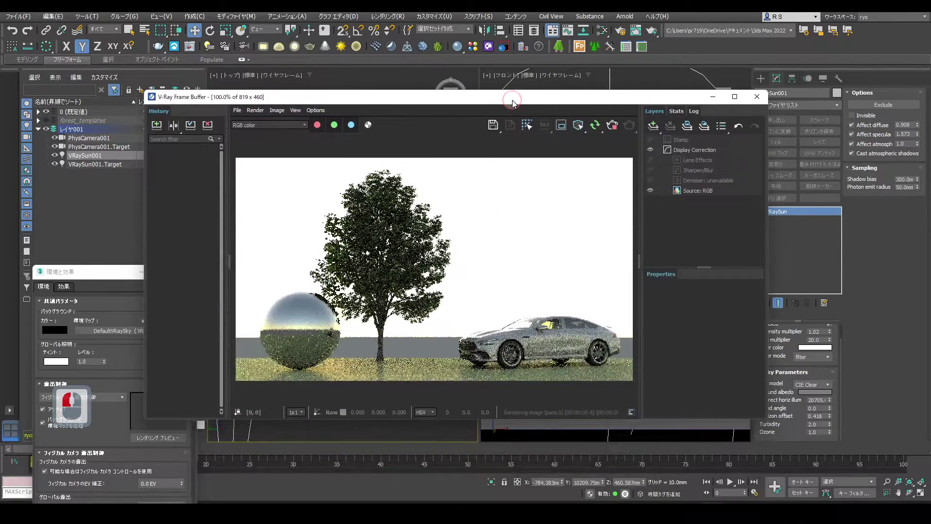
pyautogui.click(812, 384)
pyautogui.click(814, 418)
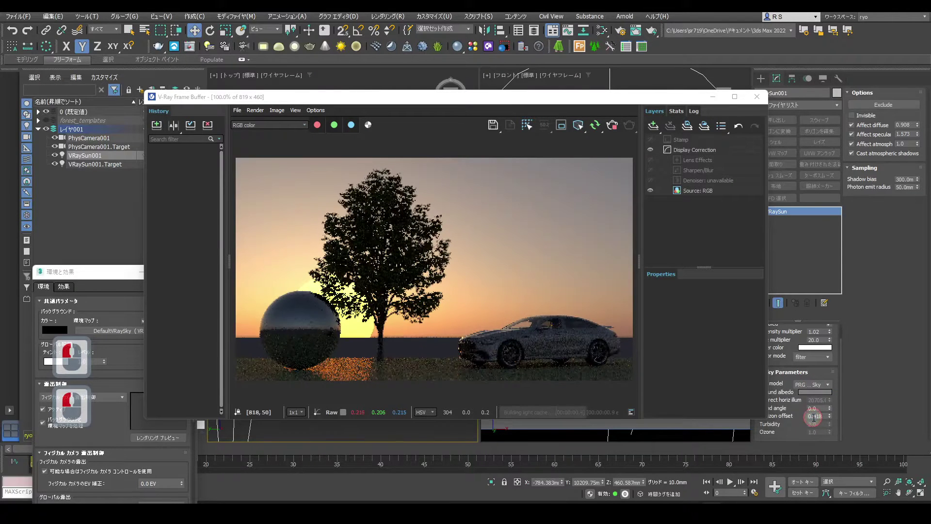
# Step: Shift the sun along X in the Top viewport so it sits behind the car, and toggle its Invisible option on and off
pyautogui.moveTo(444, 106); pyautogui.dragTo(420, 206)
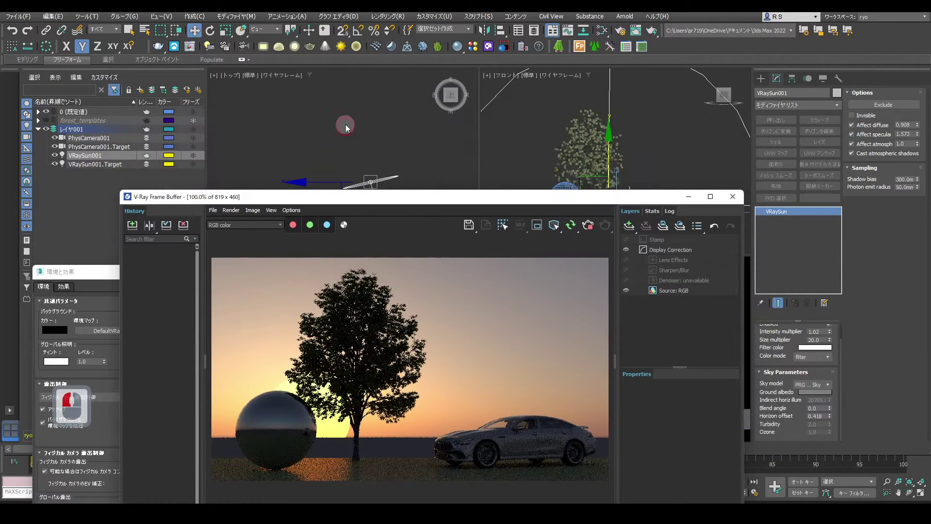
pyautogui.click(359, 130)
pyautogui.click(370, 181)
pyautogui.moveTo(409, 183); pyautogui.dragTo(403, 132, button='middle')
pyautogui.moveTo(403, 132)
pyautogui.mouseDown()
pyautogui.moveTo(425, 129)
pyautogui.moveTo(413, 136)
pyautogui.mouseUp()
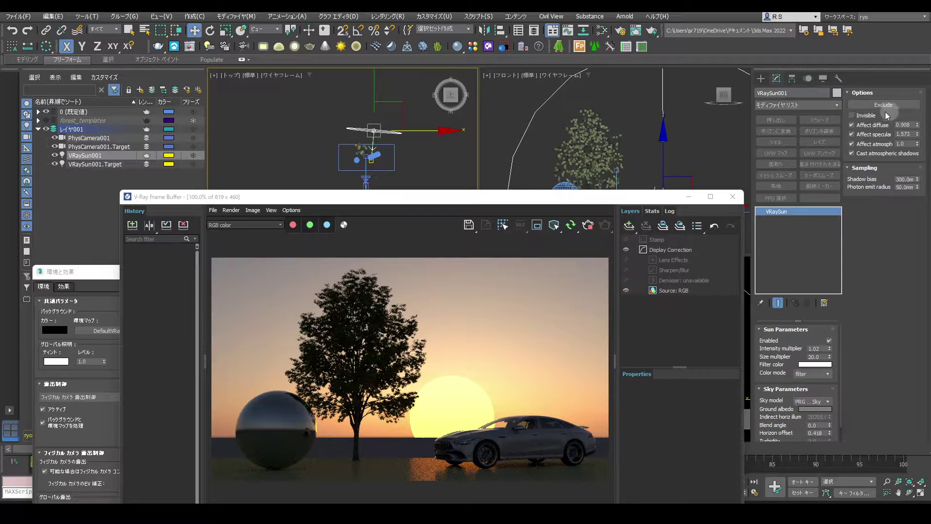
pyautogui.click(852, 115)
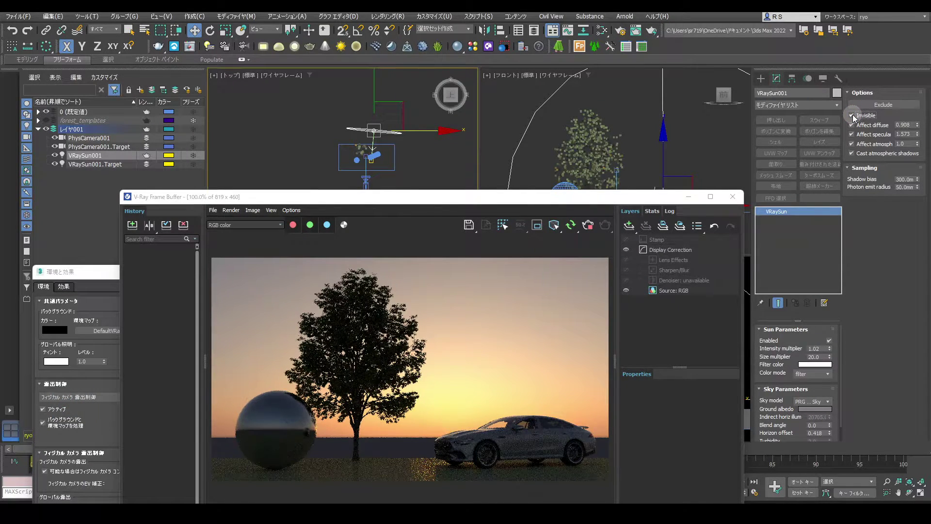
pyautogui.click(852, 115)
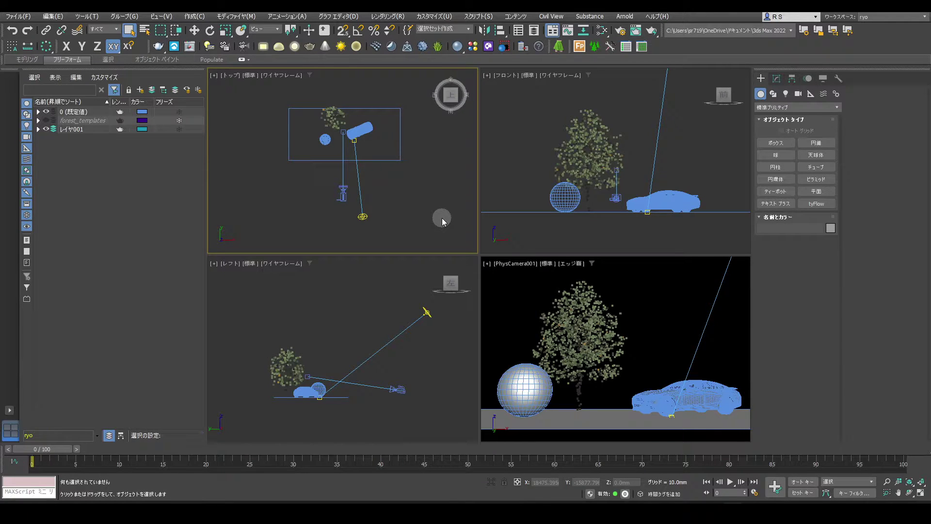
# Step: Replace the environment map with a VRayBitmap that loads the HDR image 04-23_Day_D
pyautogui.click(387, 16)
pyautogui.click(389, 128)
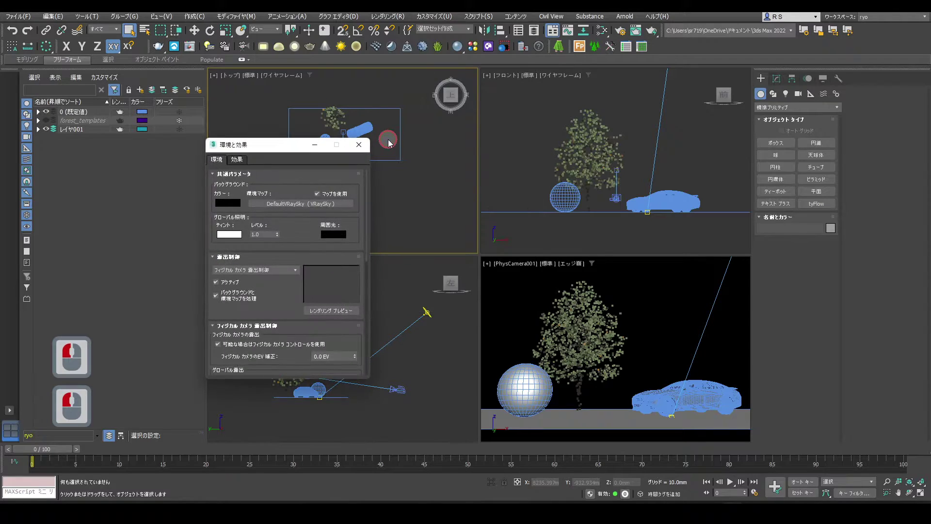
pyautogui.click(285, 206)
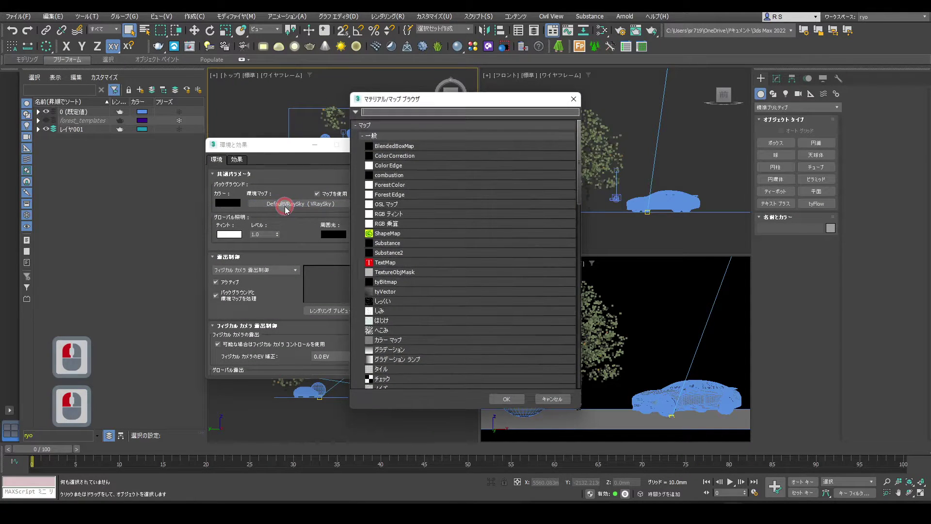
pyautogui.click(365, 137)
pyautogui.click(394, 184)
pyautogui.click(506, 399)
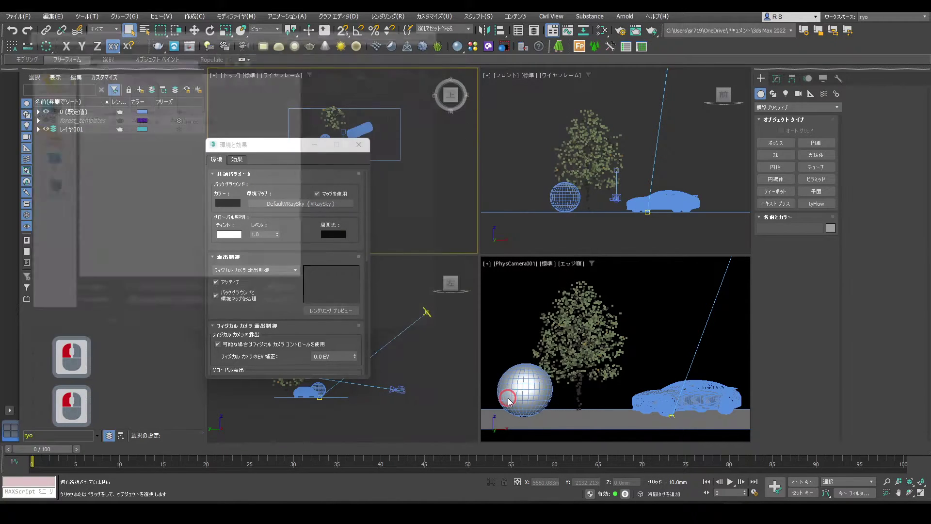
pyautogui.click(87, 89)
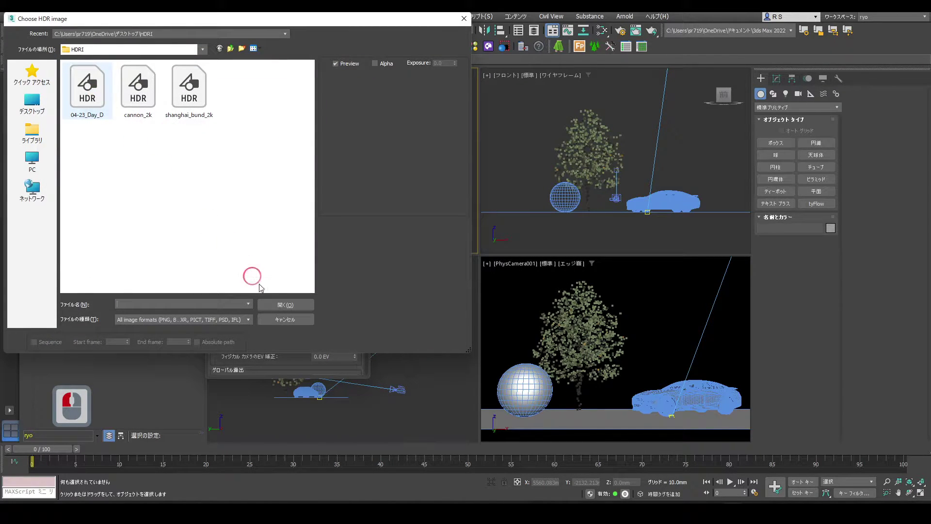
pyautogui.click(280, 305)
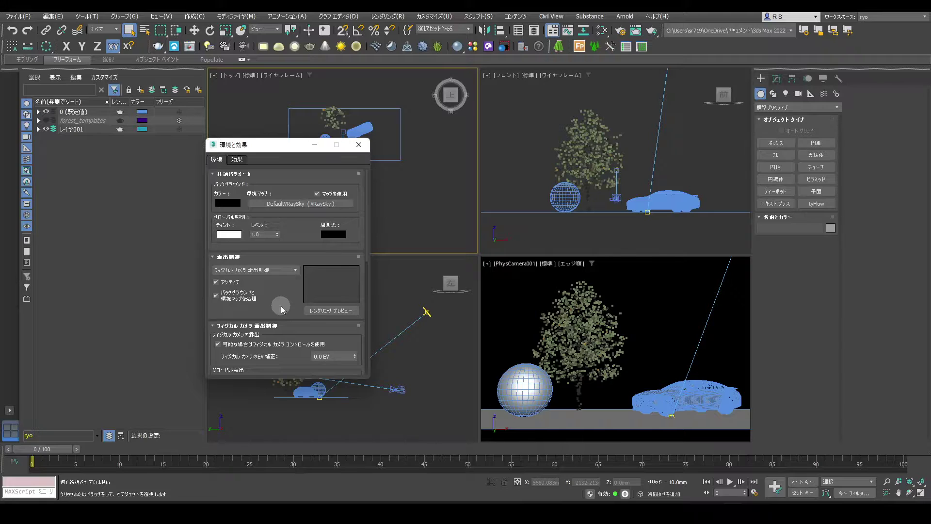
# Step: Place the VRayBitmap environment map in the Slate Material Editor as an instance
pyautogui.moveTo(297, 146); pyautogui.dragTo(122, 280)
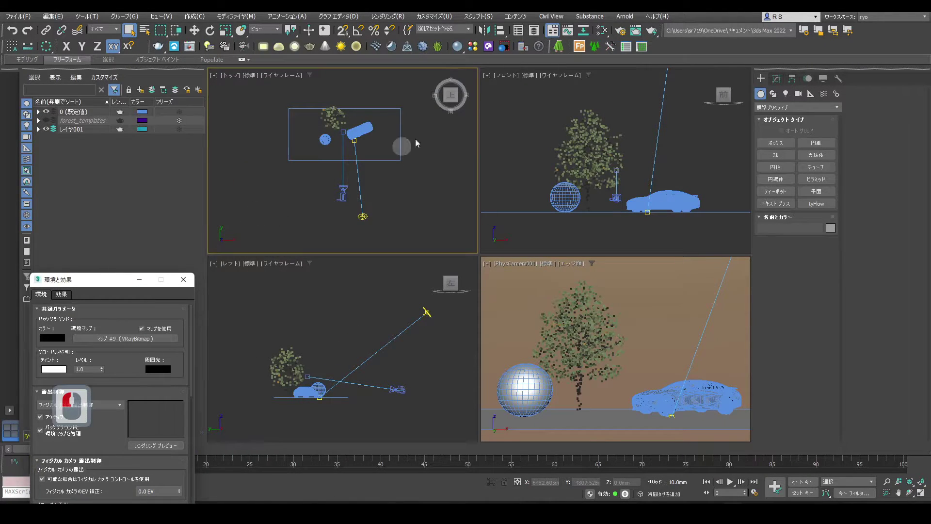
pyautogui.click(602, 30)
pyautogui.moveTo(127, 338); pyautogui.dragTo(472, 150)
pyautogui.click(462, 251)
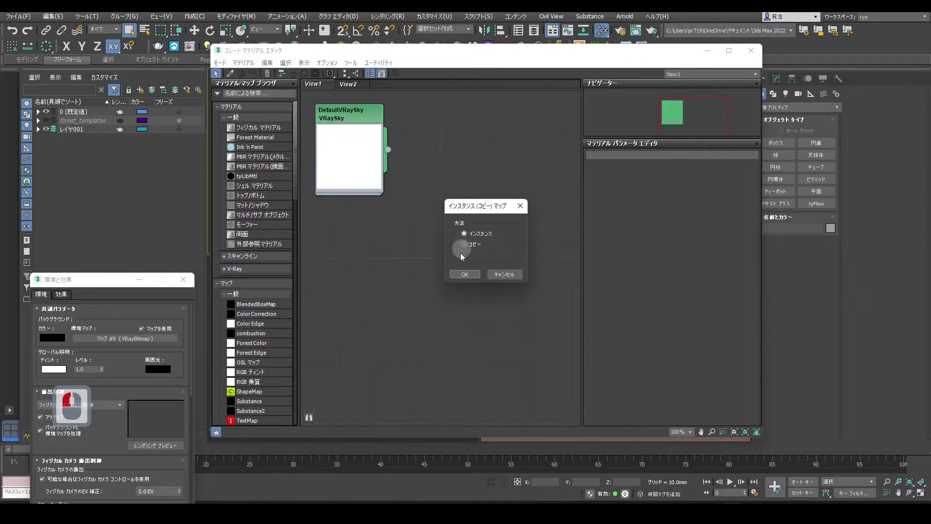
pyautogui.click(462, 275)
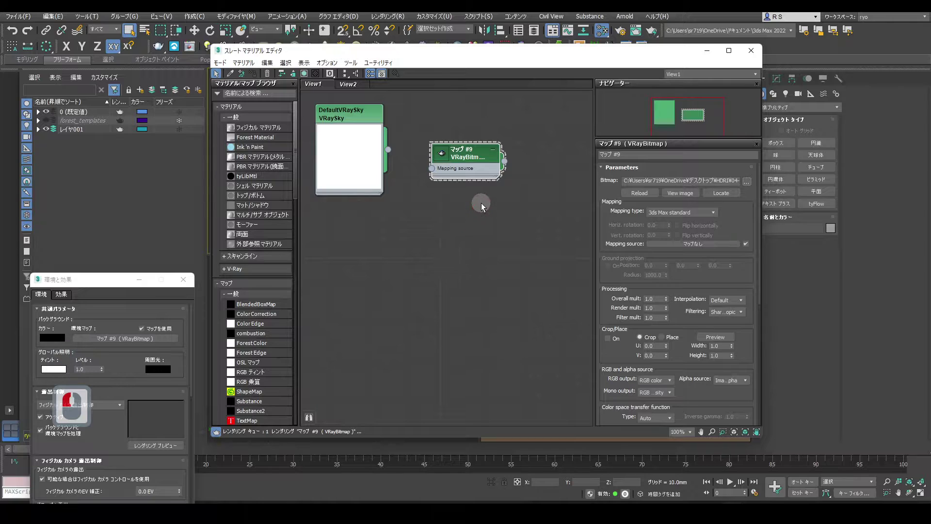
# Step: Enlarge the VRayBitmap node's preview and set its mapping type to Spherical
pyautogui.doubleClick(439, 155)
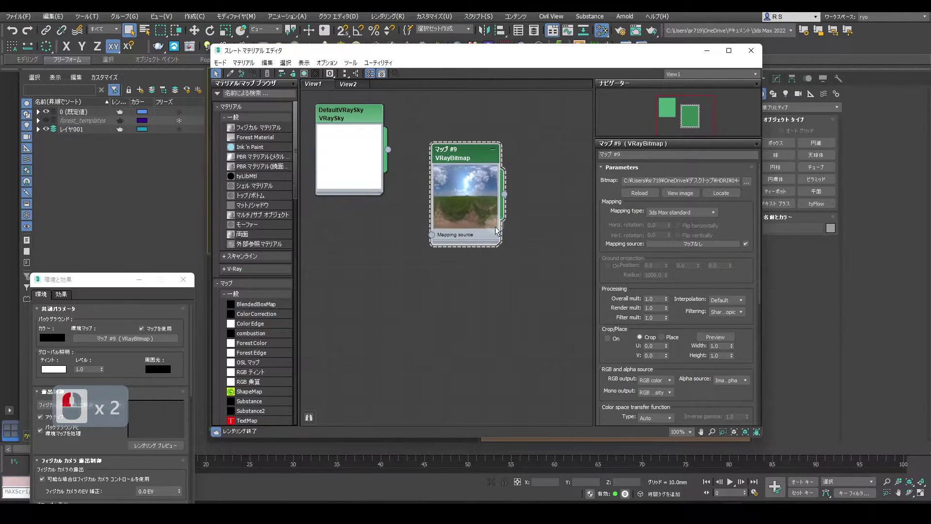
pyautogui.moveTo(485, 244); pyautogui.dragTo(520, 262)
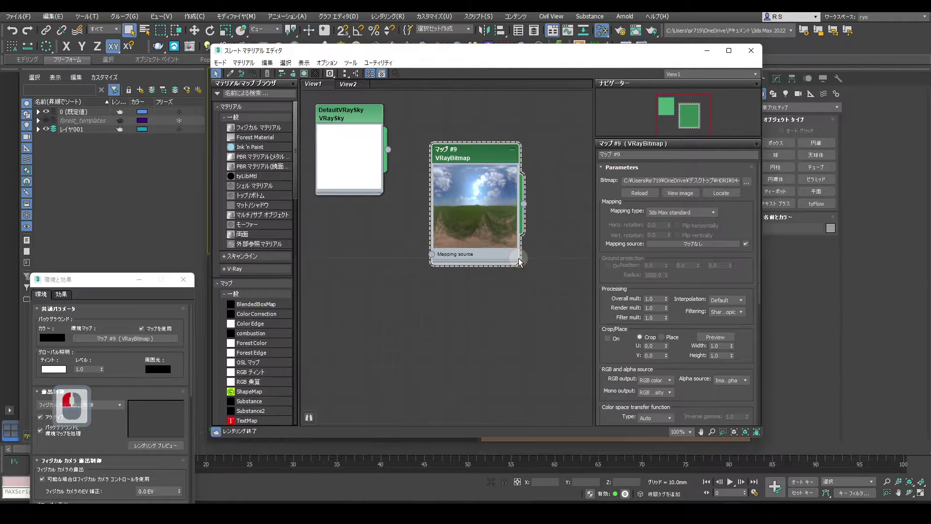
pyautogui.click(673, 215)
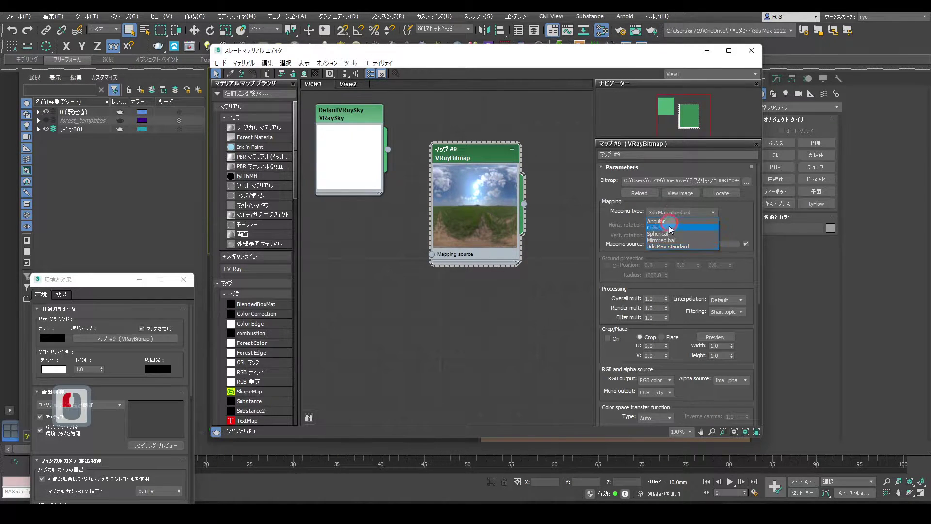
pyautogui.click(668, 235)
# Step: Render the scene with the HDR environment in the V-Ray frame buffer, moving the windows clear of the viewports
pyautogui.moveTo(608, 60); pyautogui.dragTo(327, 302)
pyautogui.doubleClick(189, 46)
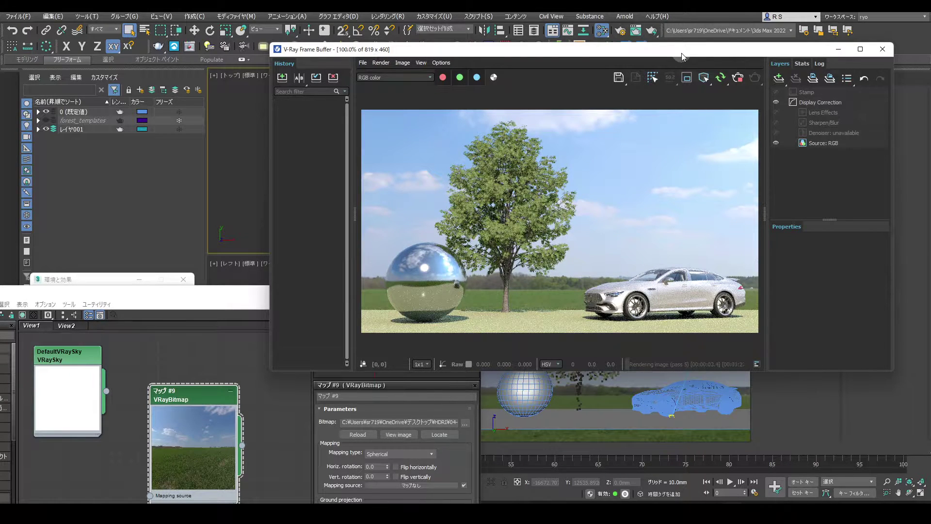
pyautogui.moveTo(681, 53); pyautogui.dragTo(662, 450)
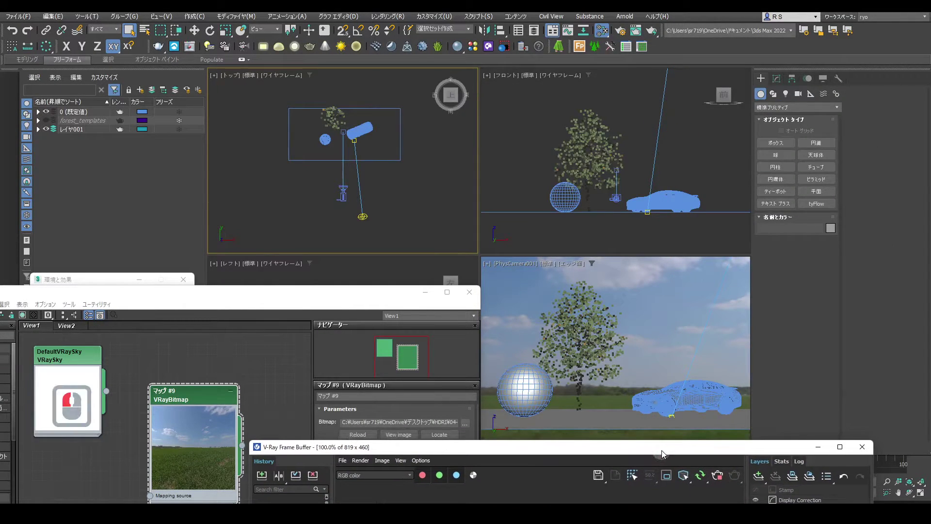
# Step: Check the background display options of the PhysCamera001 viewport
pyautogui.click(569, 264)
pyautogui.moveTo(612, 400)
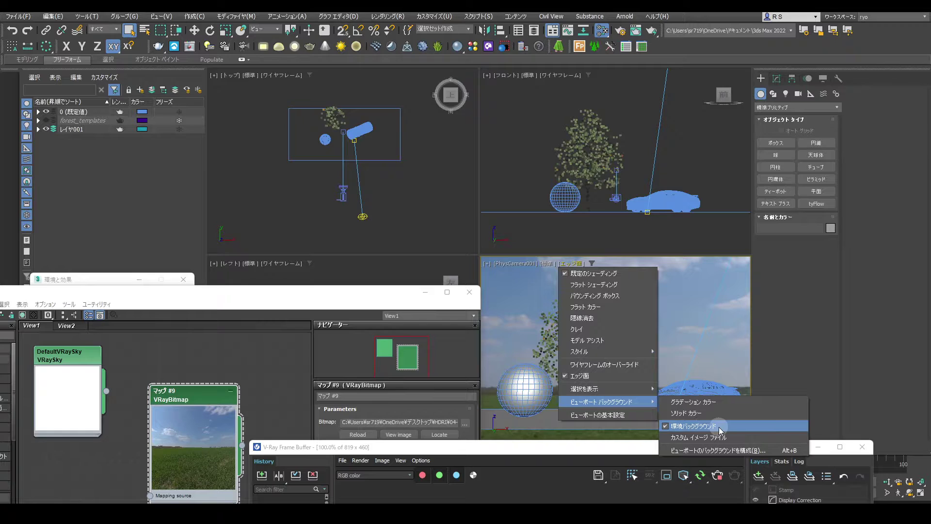
pyautogui.click(779, 344)
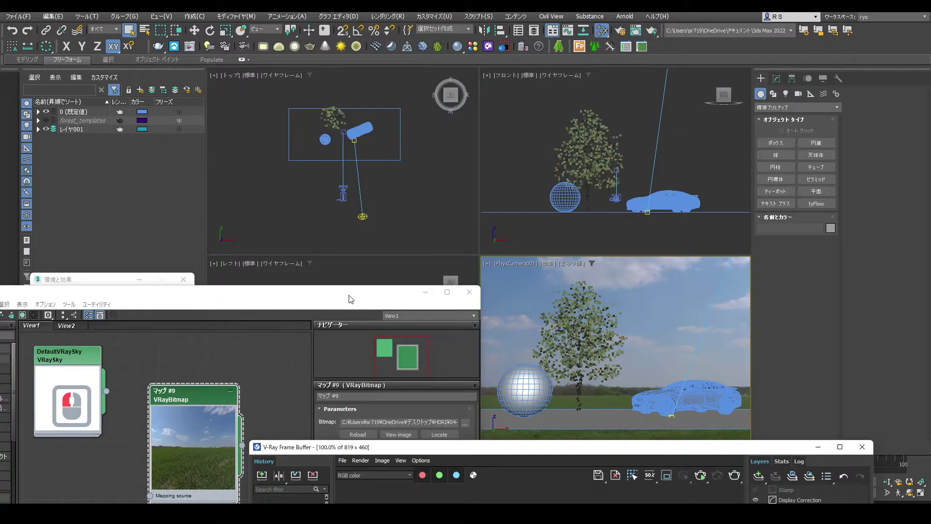
# Step: Delete the VRayBitmap node from the Slate Material Editor and move the editor clear of the environment settings
pyautogui.moveTo(351, 300); pyautogui.dragTo(453, 232)
pyautogui.doubleClick(305, 374)
pyautogui.press('Delete')
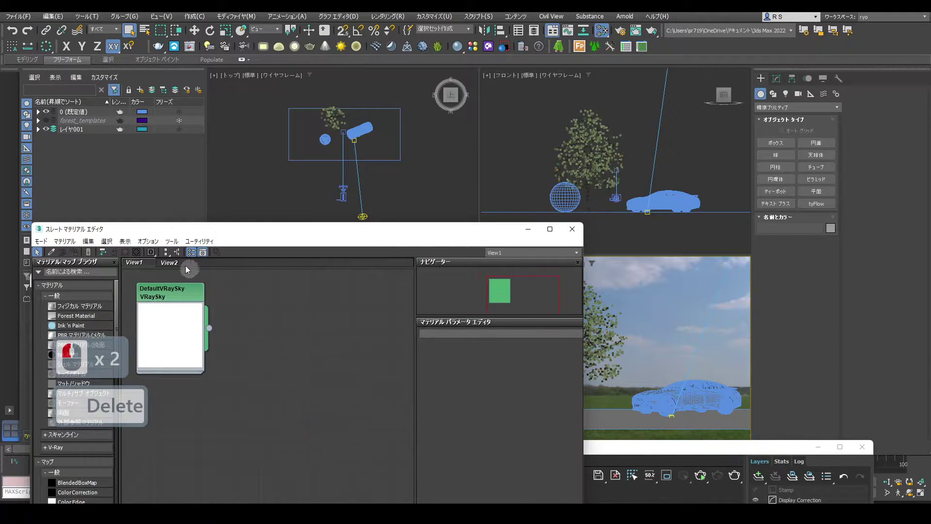
pyautogui.moveTo(170, 229); pyautogui.dragTo(378, 346)
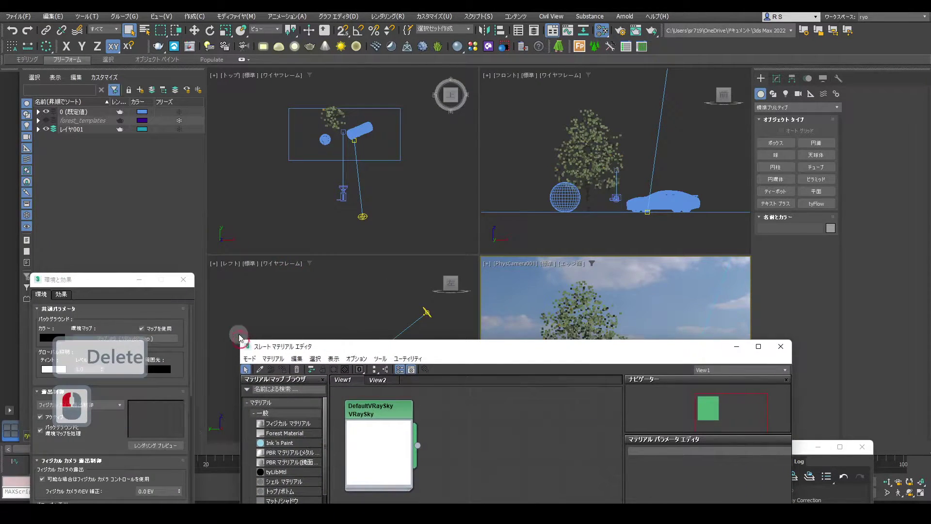
# Step: Disable the use of the environment map in the environment settings and move the Slate Material Editor down away from the viewports
pyautogui.click(141, 329)
pyautogui.moveTo(573, 351); pyautogui.dragTo(400, 390)
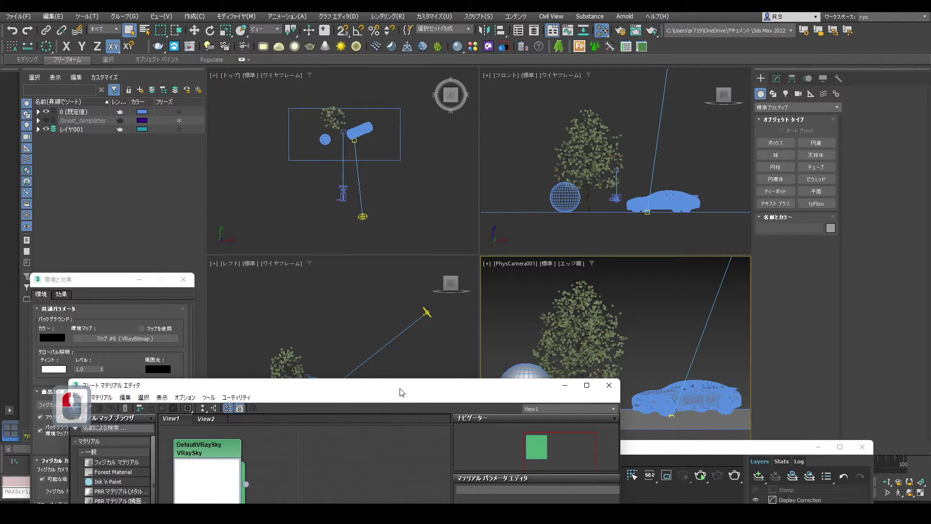
# Step: Create a Dome-type VRayLight in the top view, outside the ground plane beside the sphere
pyautogui.click(787, 93)
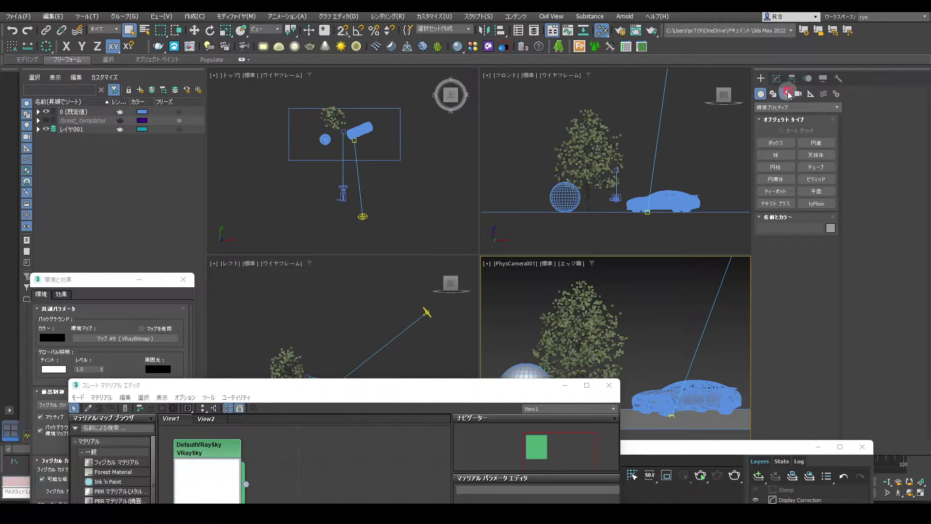
pyautogui.click(797, 107)
pyautogui.click(774, 135)
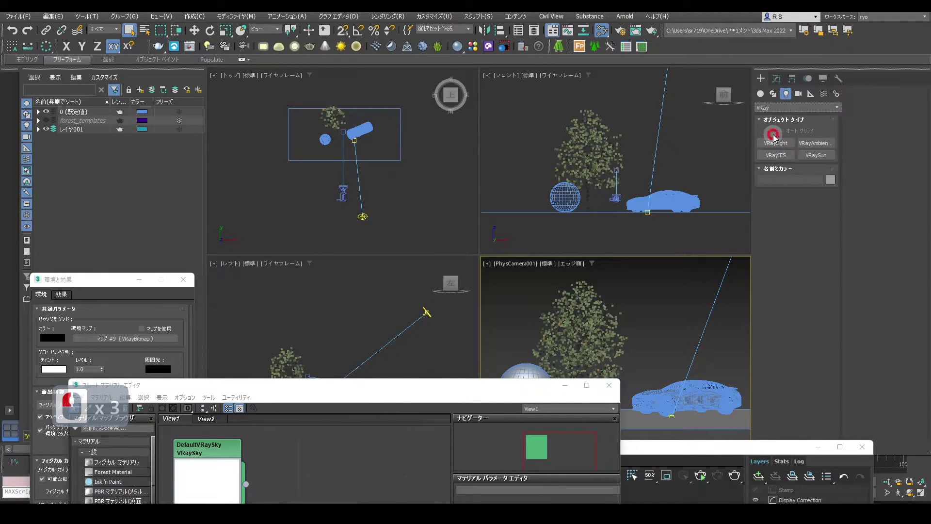
pyautogui.click(776, 143)
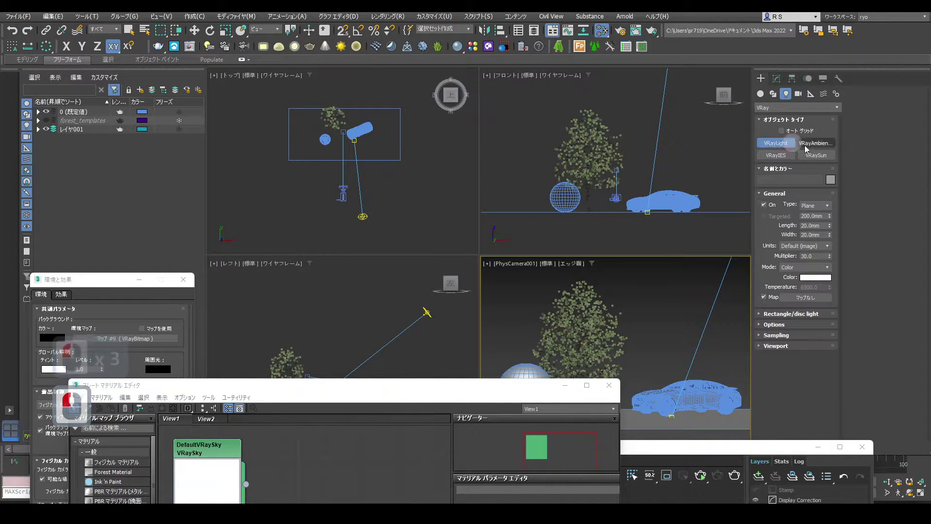
pyautogui.click(822, 206)
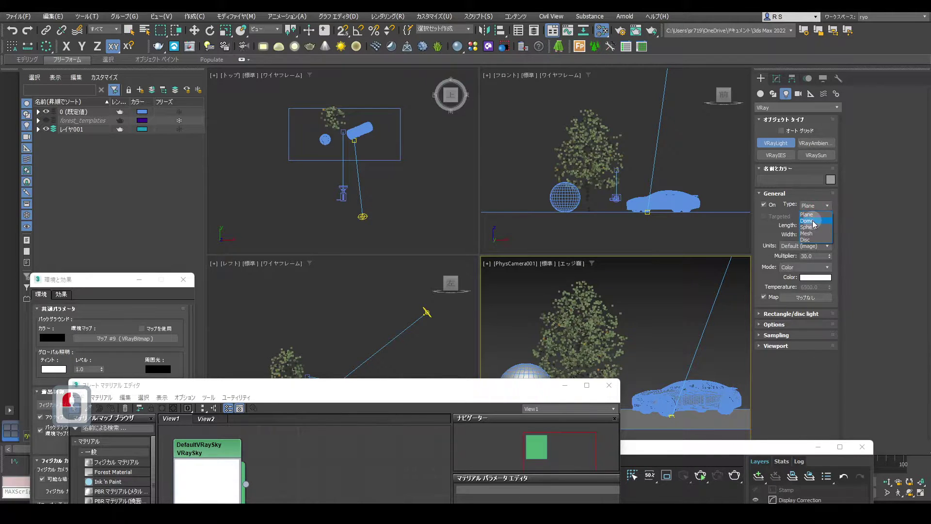
pyautogui.click(808, 220)
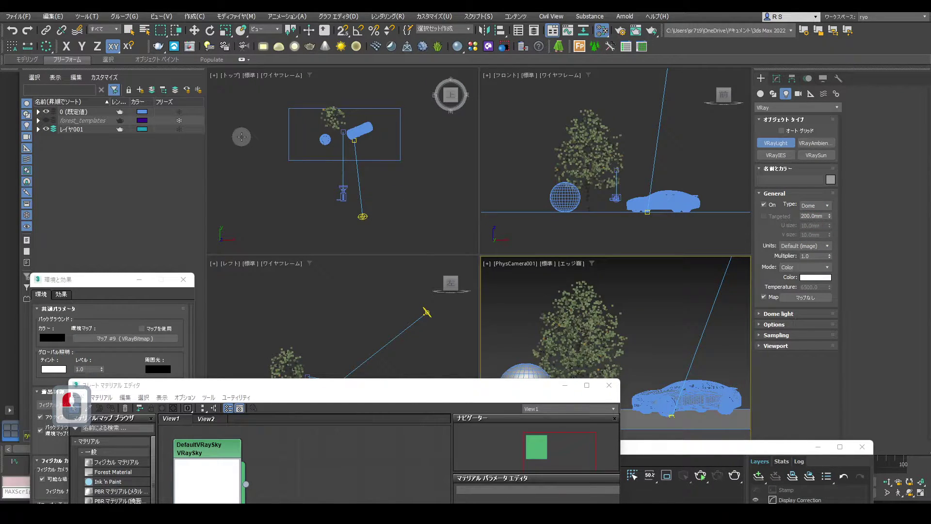
pyautogui.click(242, 137)
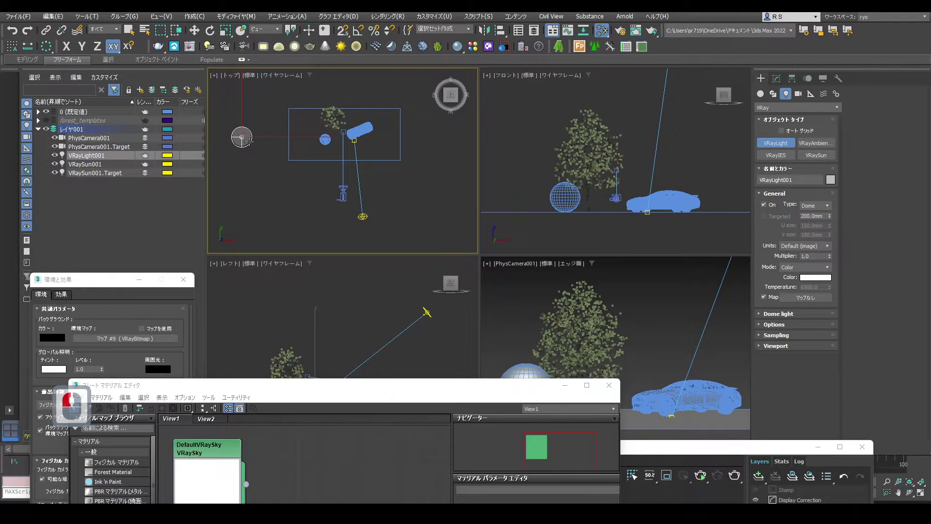
# Step: Assign a VRayBitmap with the 04-23_Day_D HDR image as the dome light's map
pyautogui.click(802, 298)
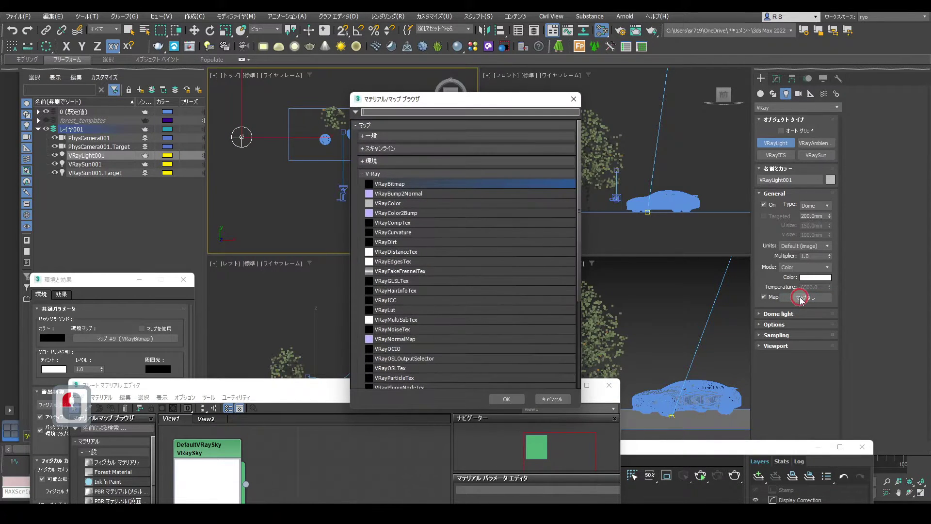
pyautogui.click(443, 186)
pyautogui.click(506, 399)
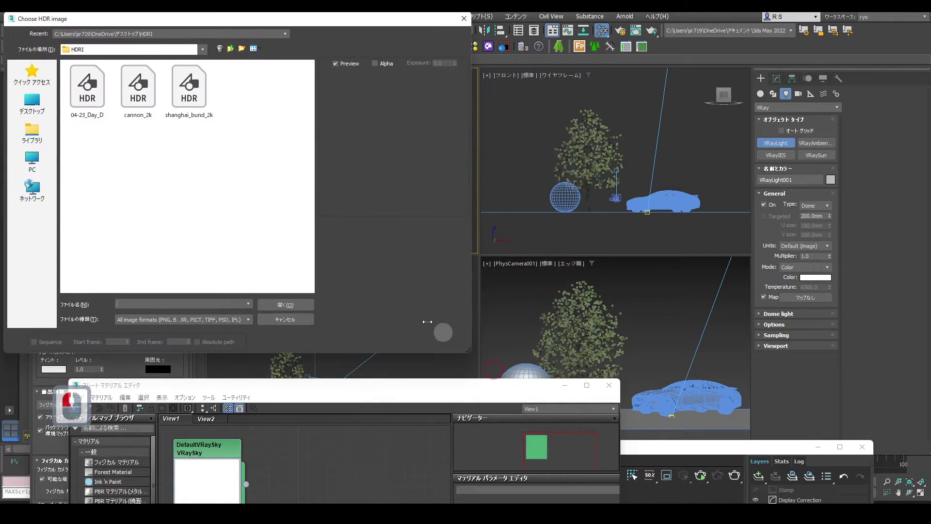
pyautogui.doubleClick(90, 93)
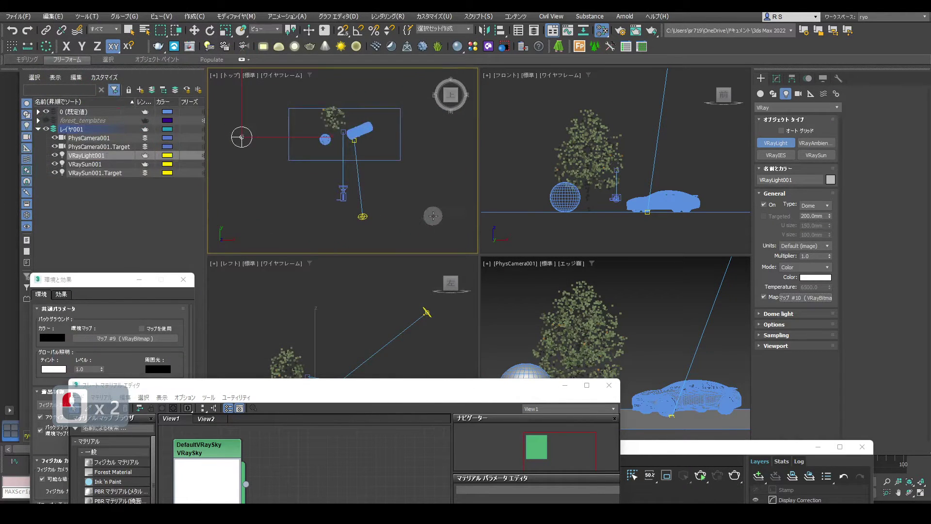
# Step: Bring the dome light's map into the Slate Material Editor as an instance and enlarge its node preview
pyautogui.moveTo(415, 388); pyautogui.dragTo(459, 97)
pyautogui.click(762, 300)
pyautogui.moveTo(802, 300); pyautogui.dragTo(402, 170)
pyautogui.click(371, 313)
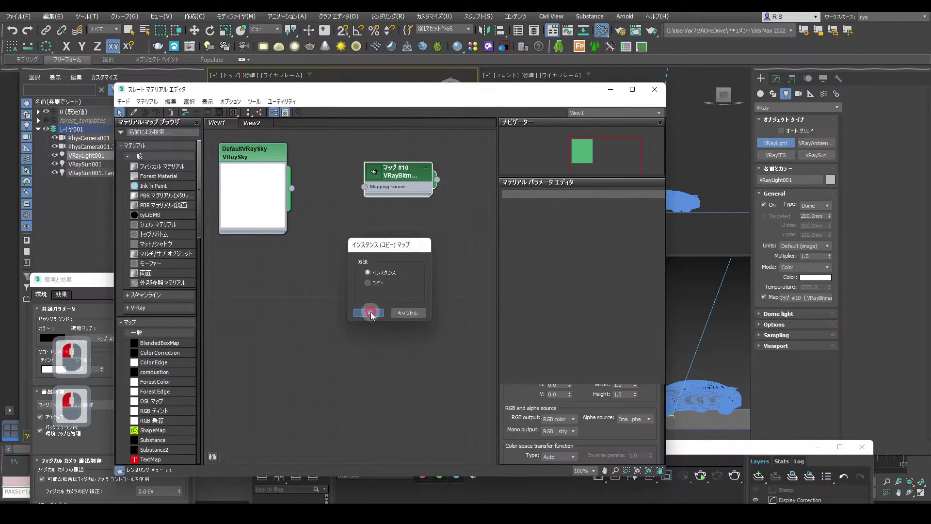
pyautogui.doubleClick(375, 174)
pyautogui.moveTo(375, 175); pyautogui.dragTo(365, 146)
# Step: Add a separate VRayBitmap node with the 04-23_Day_D image for comparison and delete it again
pyautogui.rightClick(400, 345)
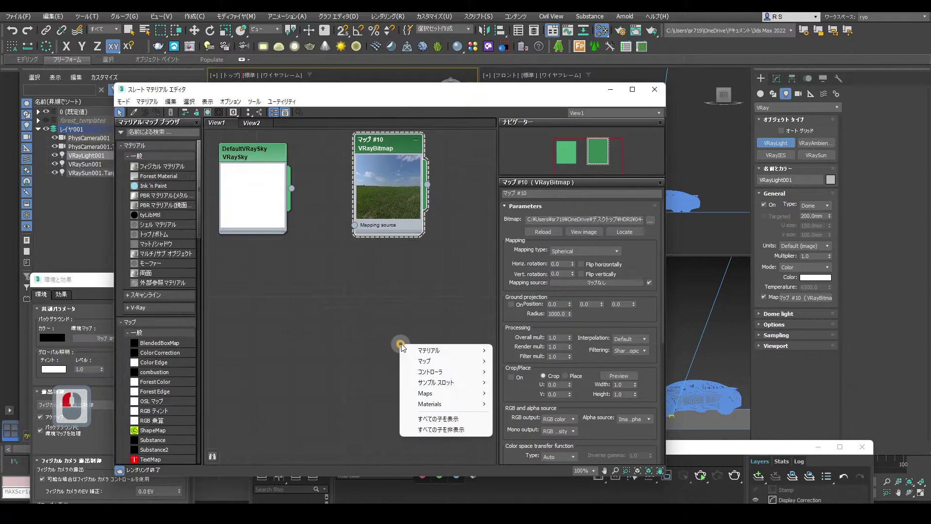
pyautogui.moveTo(429, 363)
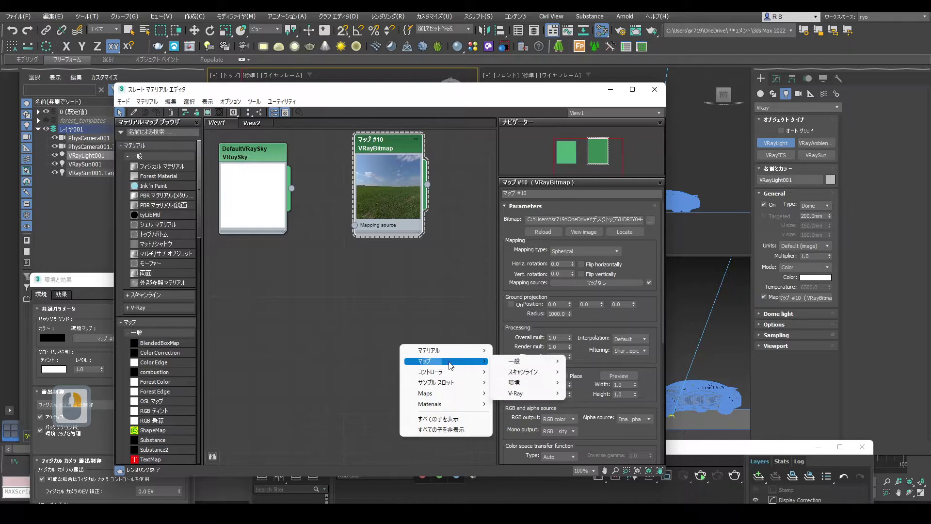
pyautogui.moveTo(529, 392)
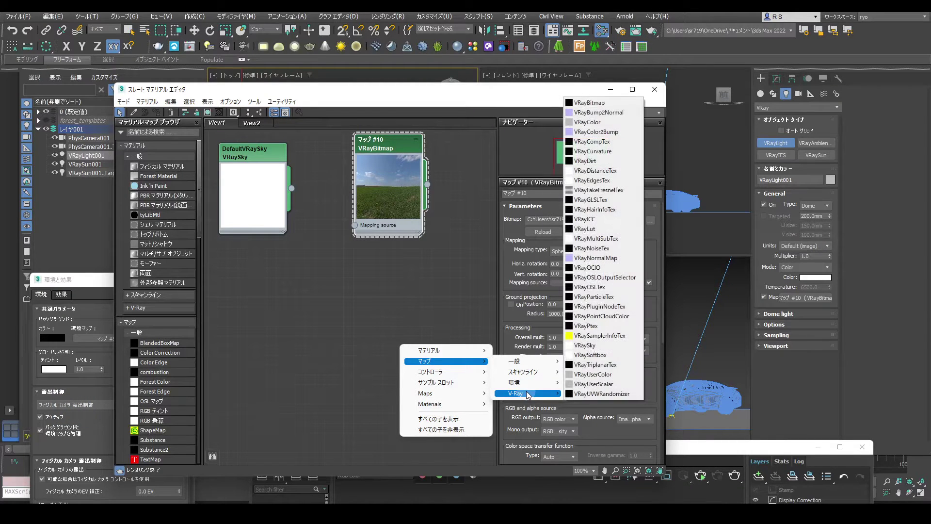
pyautogui.click(590, 103)
pyautogui.doubleClick(107, 102)
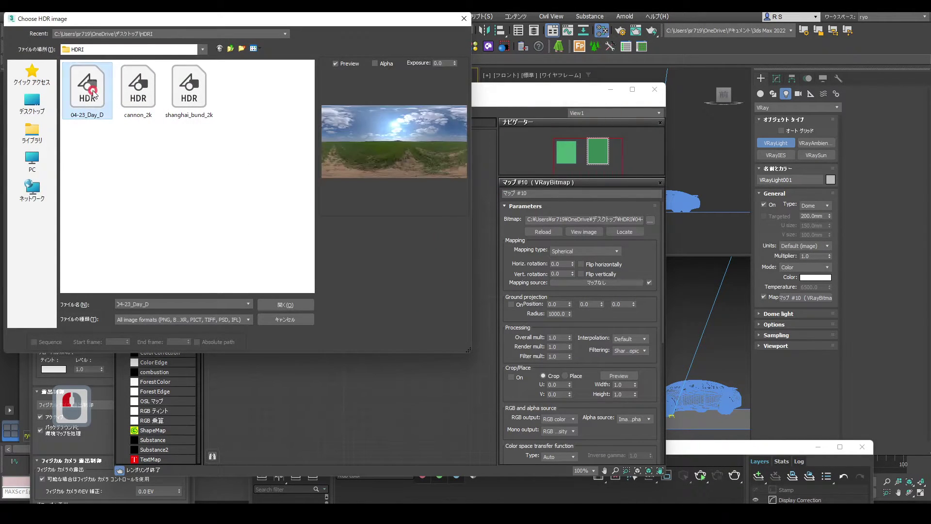
pyautogui.moveTo(394, 356); pyautogui.dragTo(472, 279)
pyautogui.click(462, 260)
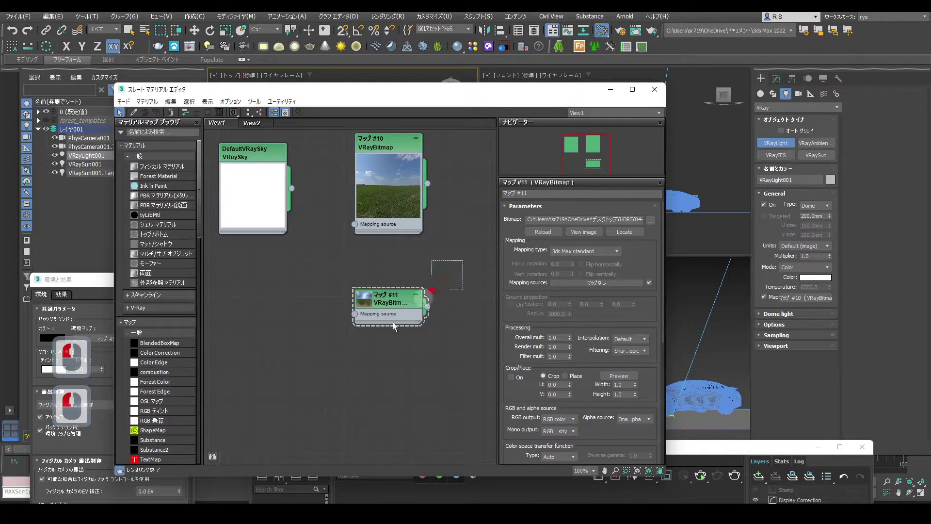
pyautogui.click(301, 372)
pyautogui.press('Delete')
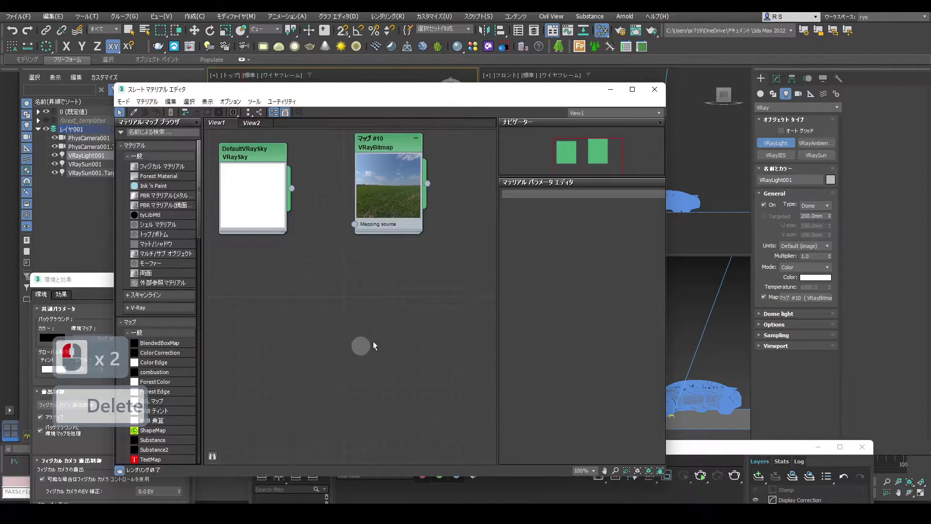
# Step: Show the dome light map's parameters, arrange the windows side by side, and start interactive rendering in the V-Ray frame buffer
pyautogui.doubleClick(425, 199)
pyautogui.moveTo(546, 95); pyautogui.dragTo(353, 162)
pyautogui.moveTo(590, 455); pyautogui.dragTo(859, 78)
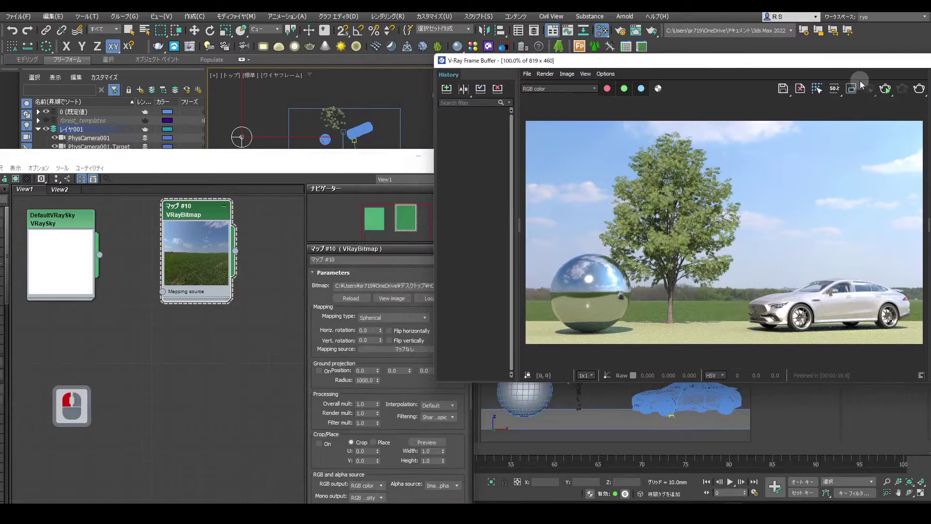
pyautogui.click(654, 121)
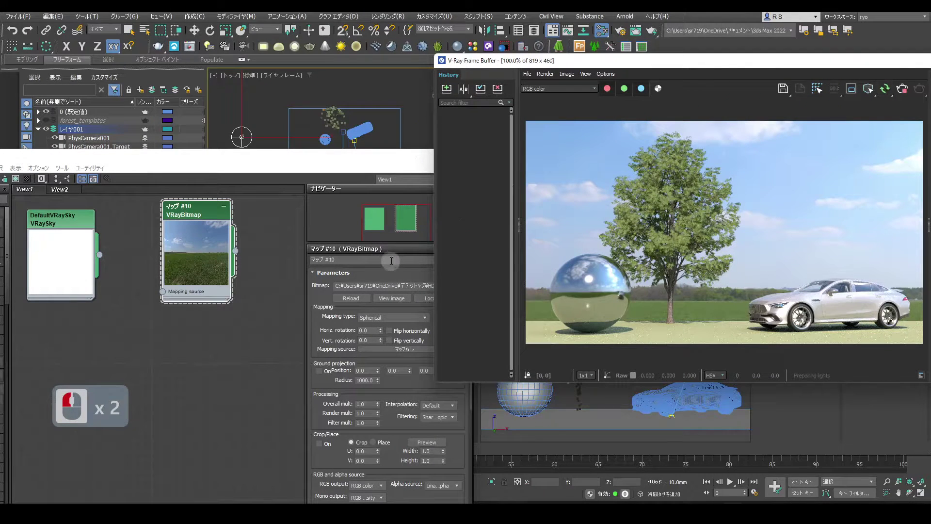
# Step: Set the dome light map's horizontal rotation to 122
pyautogui.moveTo(346, 156); pyautogui.dragTo(275, 146)
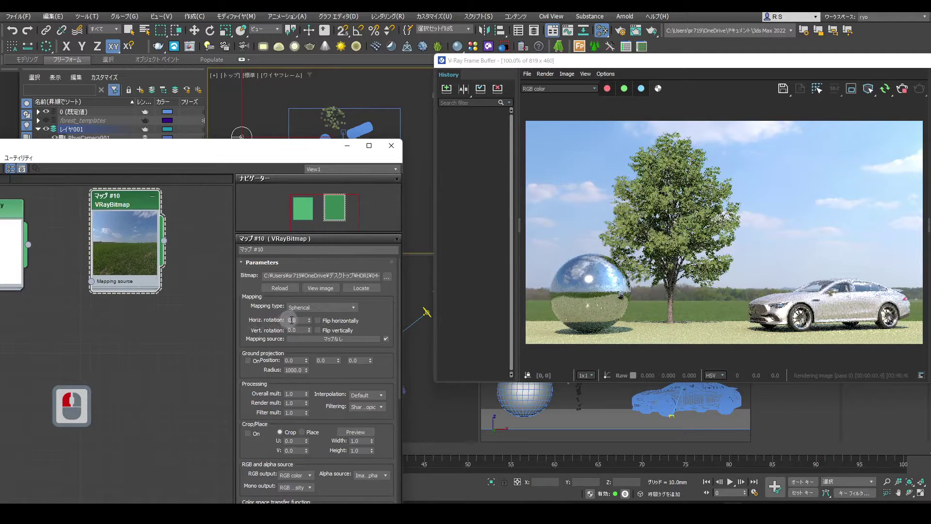
pyautogui.moveTo(307, 319); pyautogui.dragTo(300, 261)
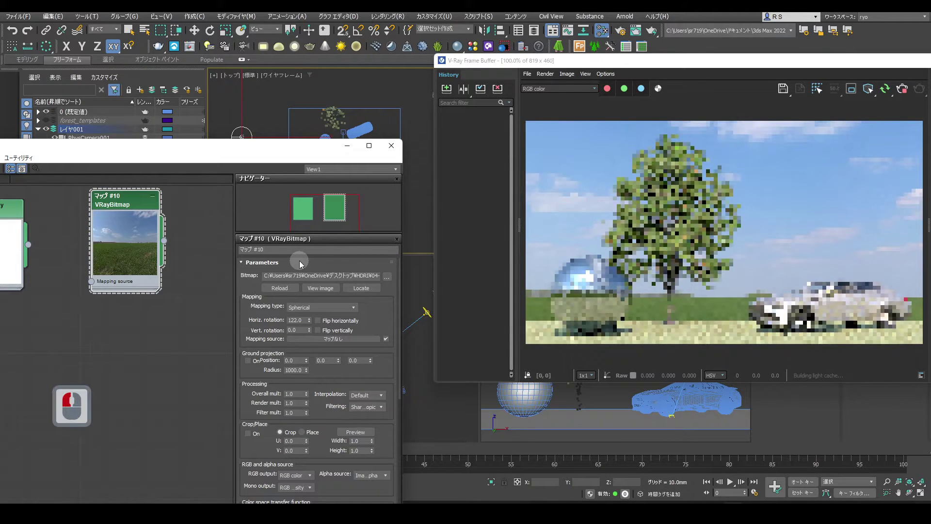
# Step: Enable Lock texture to icon in the dome light's settings, with the editor and frame buffer moved out of the way
pyautogui.moveTo(309, 155); pyautogui.dragTo(345, 345)
pyautogui.moveTo(728, 62); pyautogui.dragTo(551, 346)
pyautogui.click(777, 78)
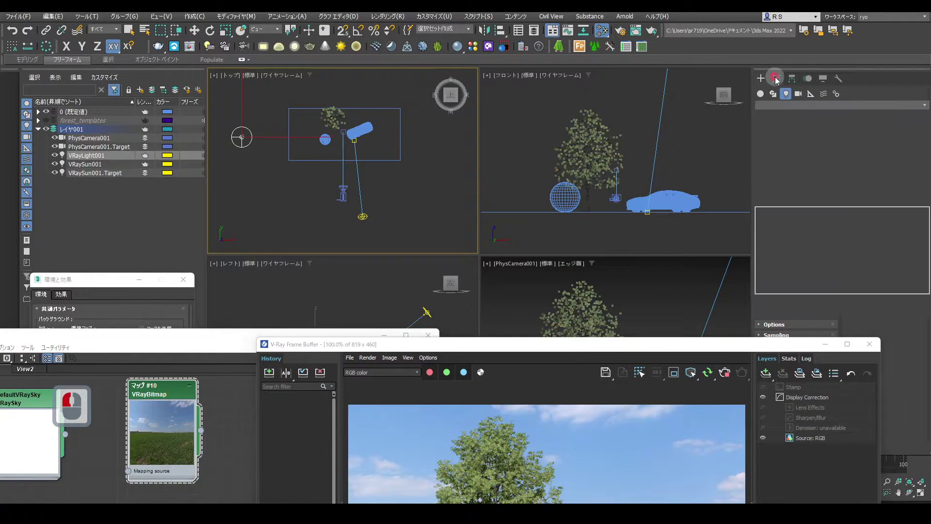
pyautogui.click(860, 92)
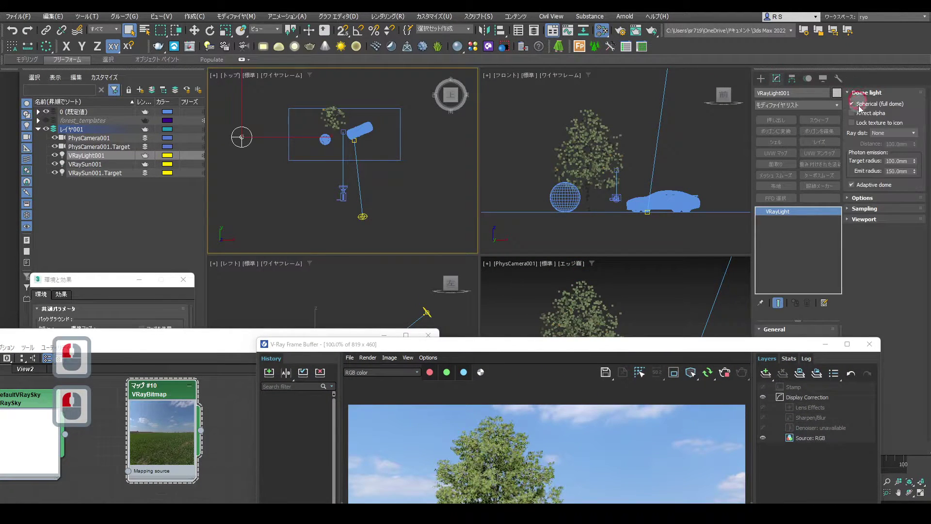
pyautogui.click(852, 122)
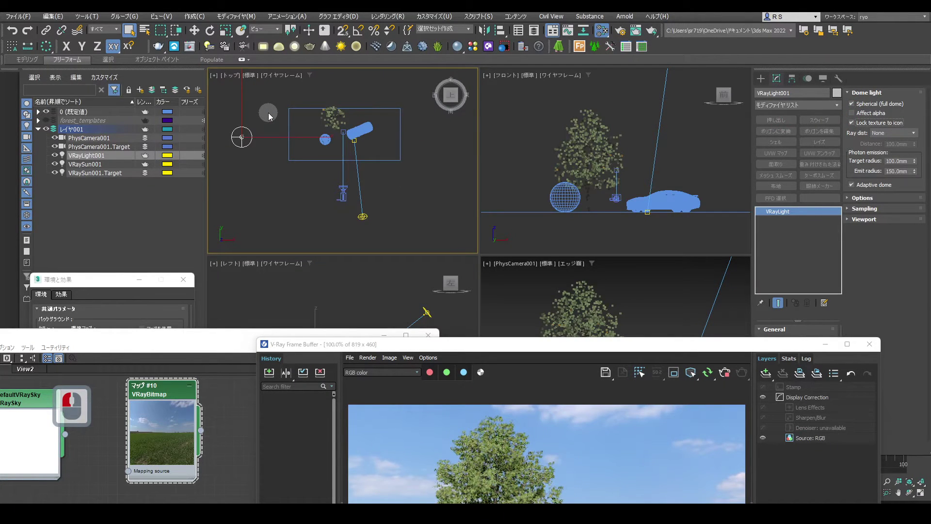
# Step: Rotate the dome light about its Z axis by about -81 degrees in the top view
pyautogui.press('e')
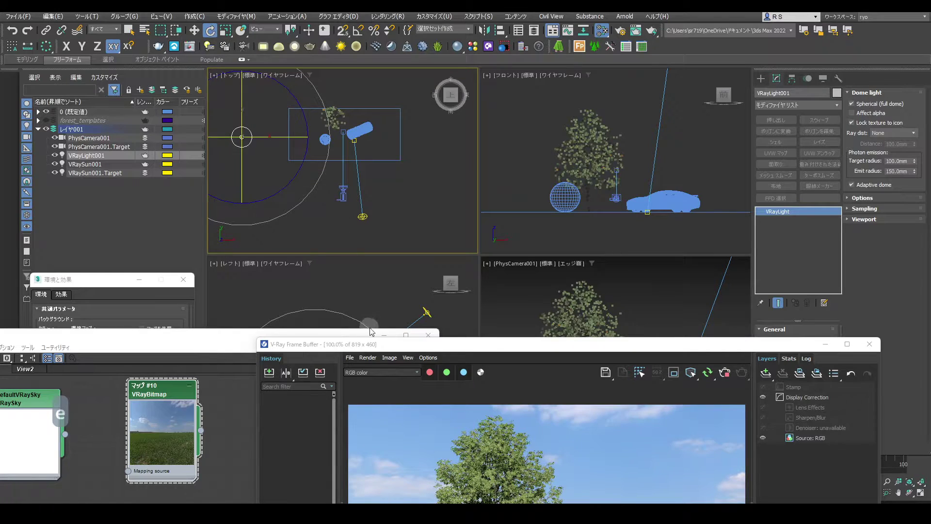
pyautogui.moveTo(416, 349); pyautogui.dragTo(576, 107)
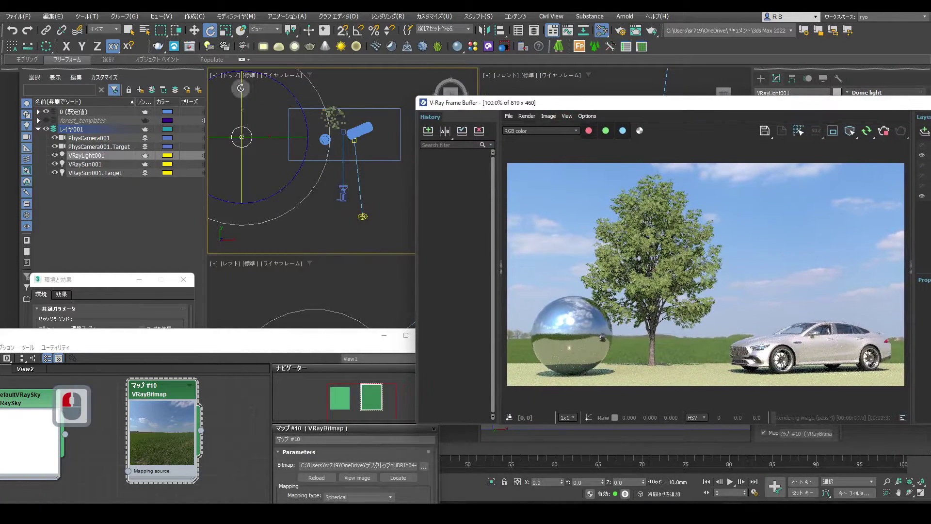
pyautogui.moveTo(285, 87); pyautogui.dragTo(284, 222)
# Step: Try a different vertical rotation on the dome light's VRayBitmap and reset it to 0
pyautogui.moveTo(273, 339); pyautogui.dragTo(299, 109)
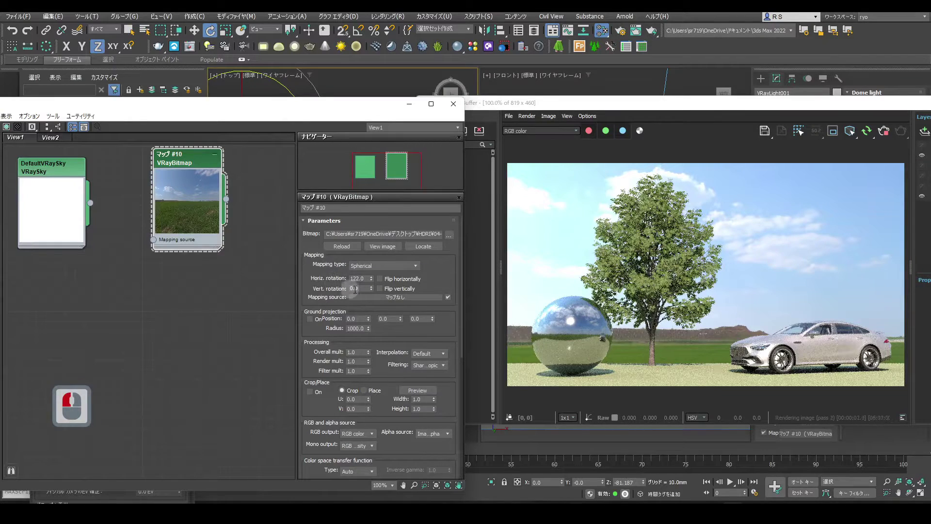
pyautogui.moveTo(372, 292)
pyautogui.mouseDown()
pyautogui.moveTo(371, 277)
pyautogui.moveTo(370, 295)
pyautogui.mouseUp()
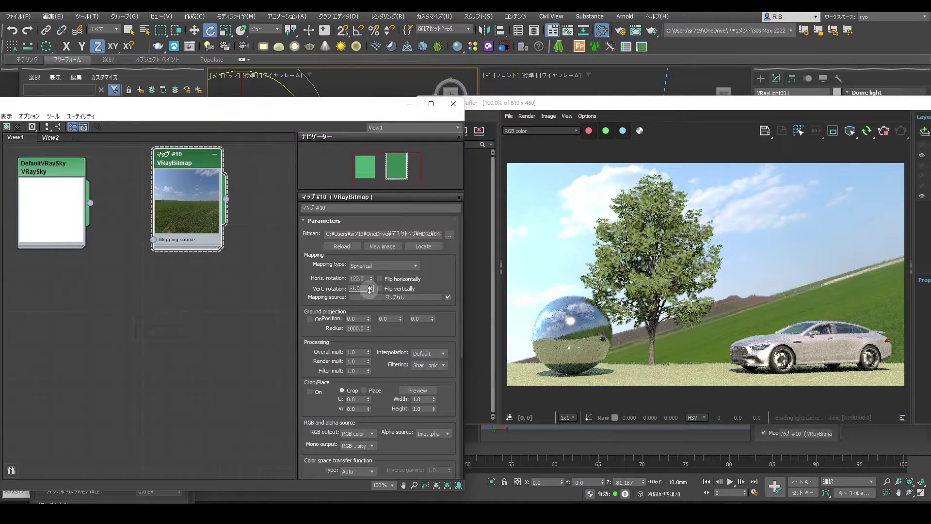
pyautogui.rightClick(370, 288)
pyautogui.rightClick(370, 288)
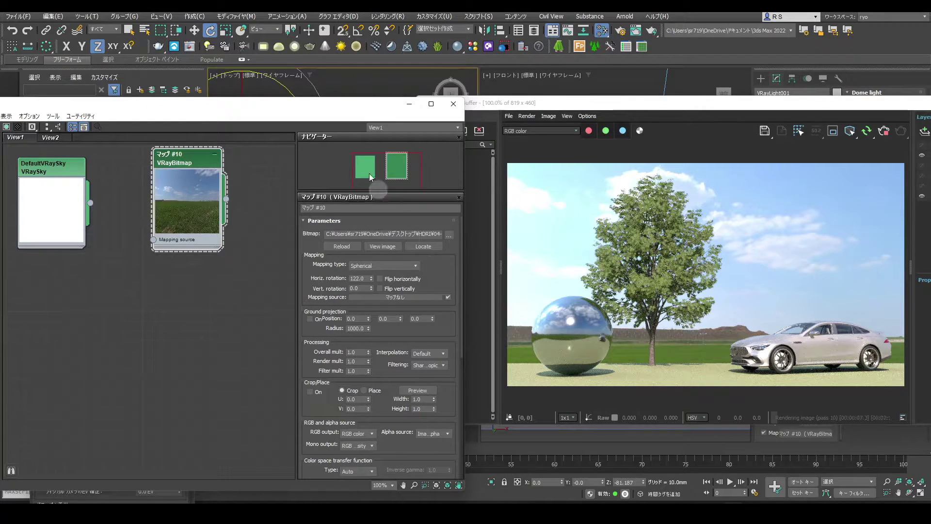
# Step: Hide Plane001 under the default layer in the scene explorer
pyautogui.moveTo(334, 104); pyautogui.dragTo(444, 442)
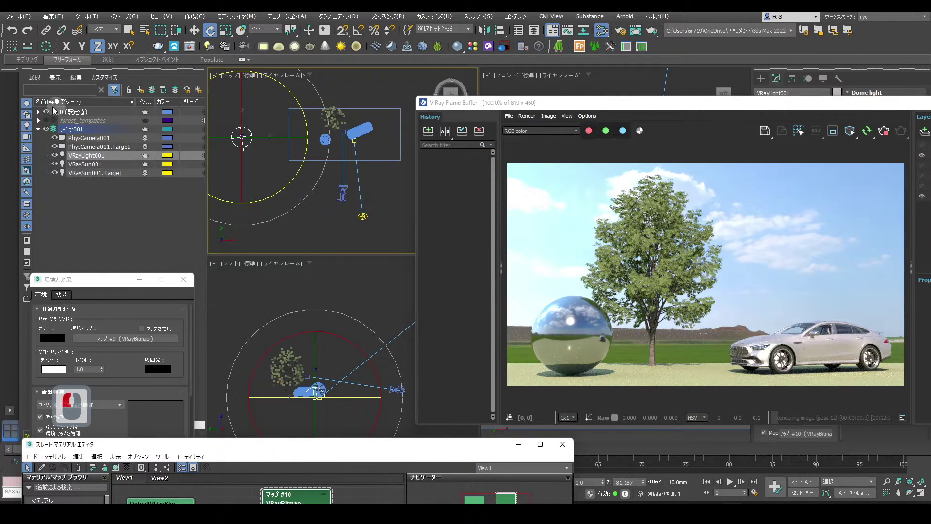
pyautogui.click(38, 112)
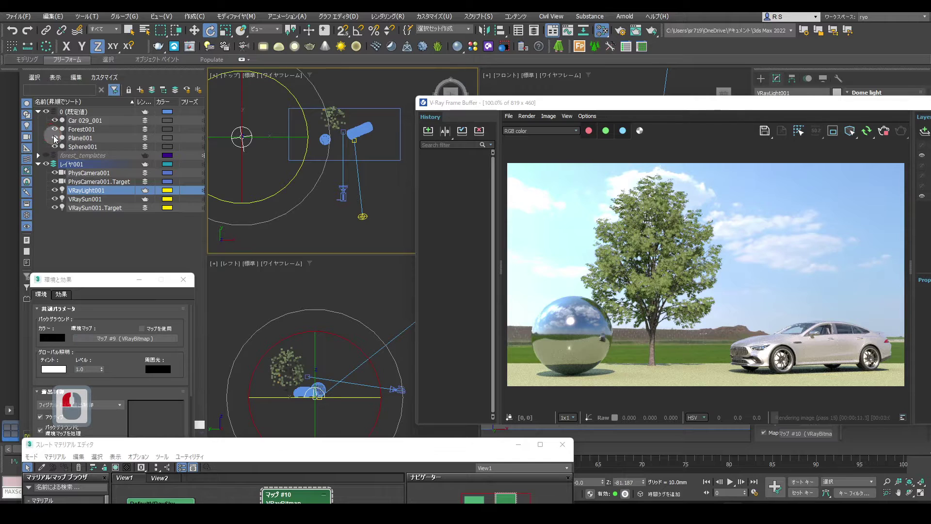
pyautogui.click(55, 138)
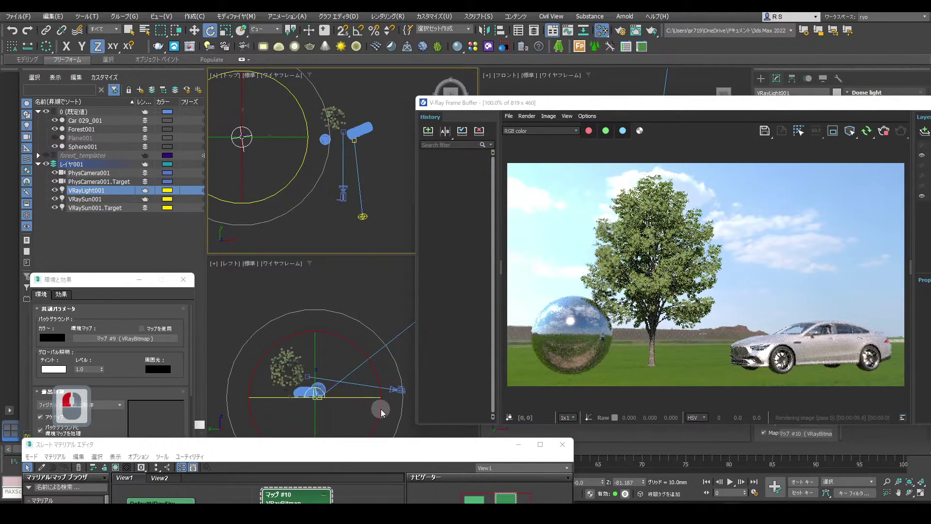
# Step: Turn on ground projection for the dome light's VRayBitmap and check the sphere in the interactive render
pyautogui.moveTo(406, 446); pyautogui.dragTo(331, 109)
pyautogui.click(331, 113)
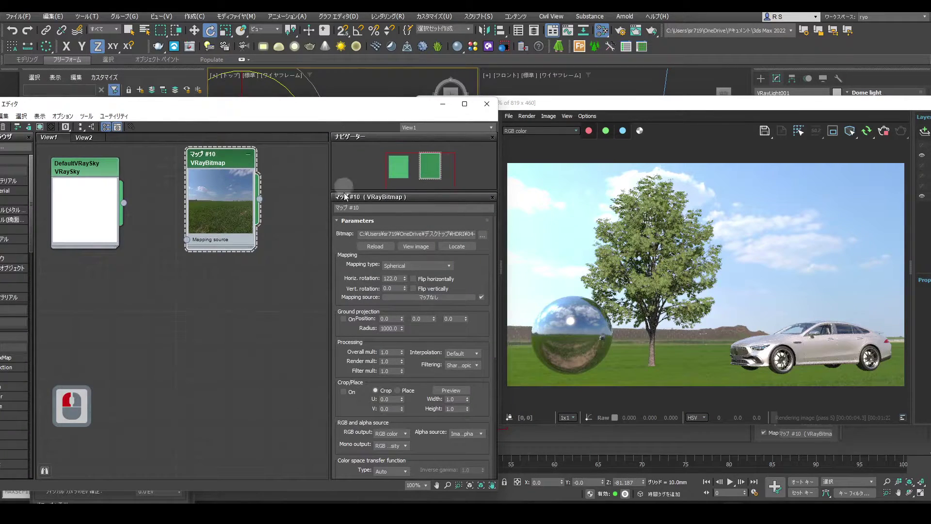
pyautogui.click(343, 319)
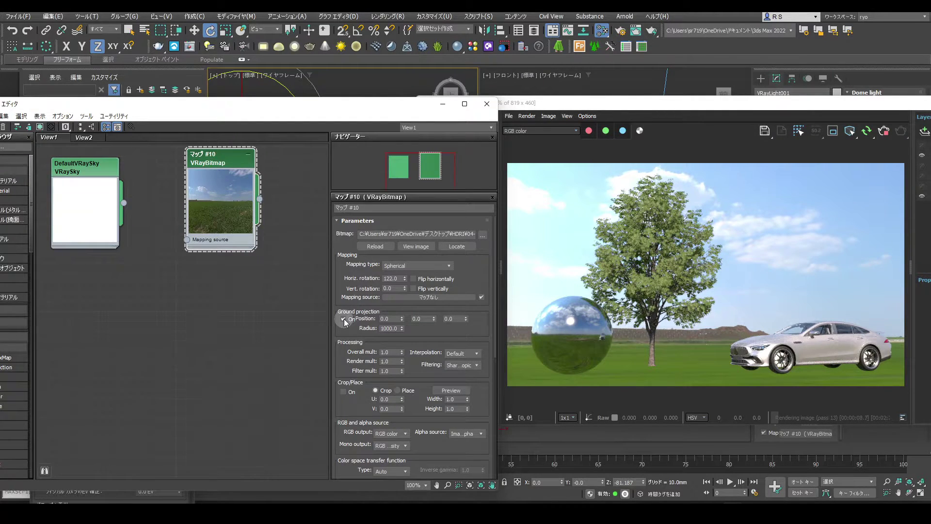
pyautogui.click(607, 360)
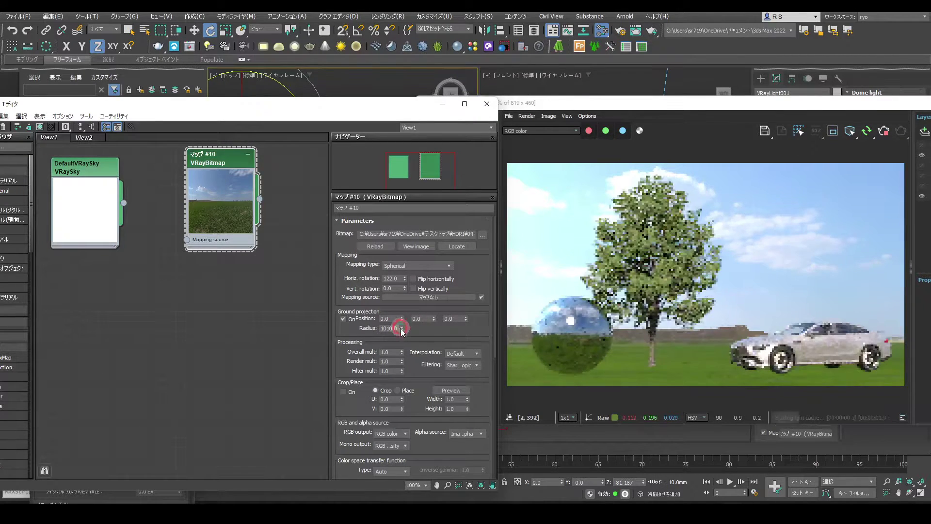
# Step: Set the ground projection radius of Map #10 to 320 and refresh its node preview in the material editor
pyautogui.moveTo(401, 329); pyautogui.dragTo(401, 352)
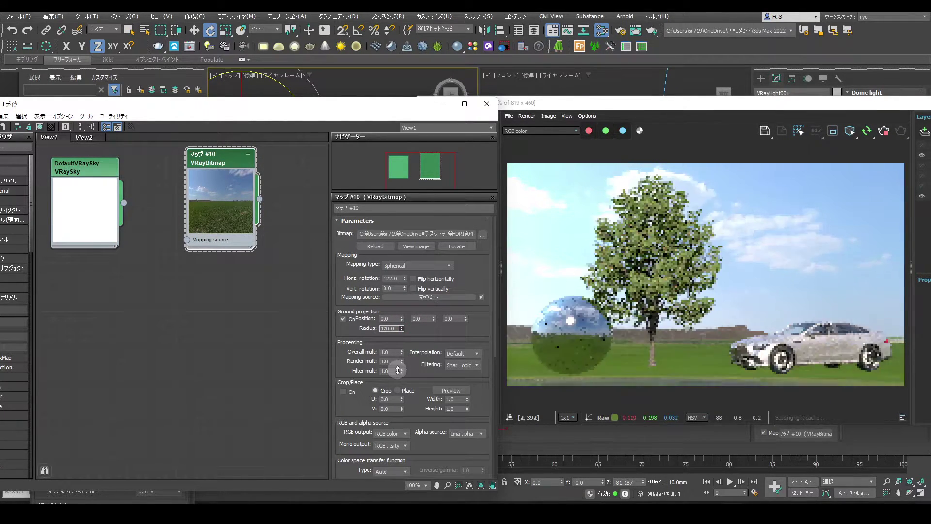
pyautogui.moveTo(396, 364); pyautogui.dragTo(398, 361)
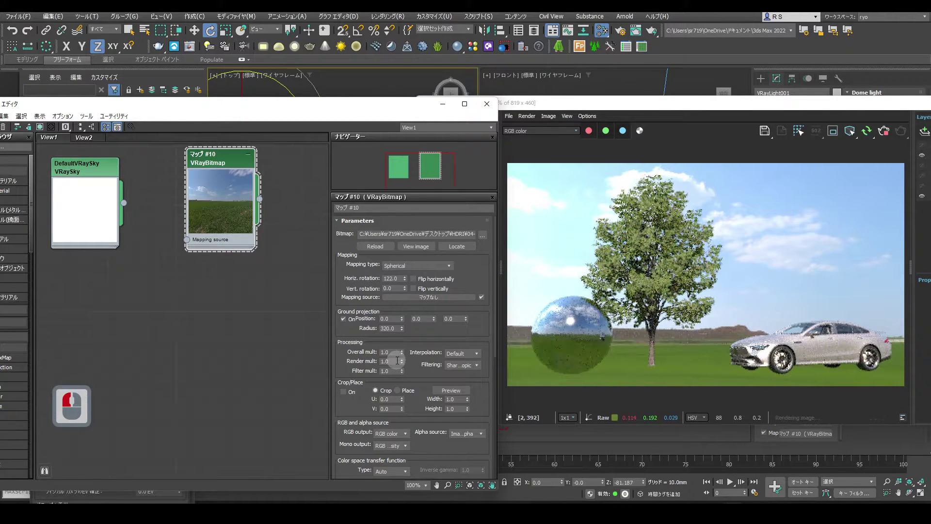
pyautogui.rightClick(230, 209)
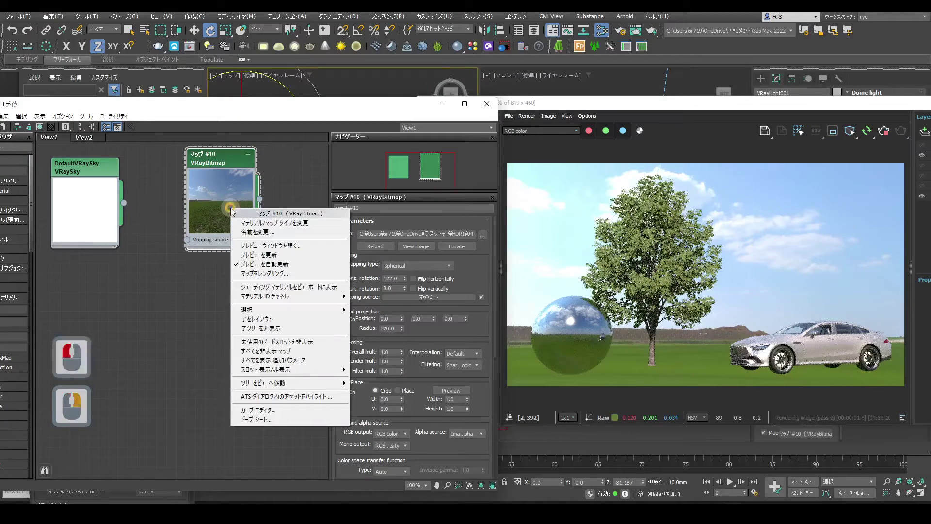
pyautogui.click(259, 255)
pyautogui.moveTo(225, 154); pyautogui.dragTo(234, 183)
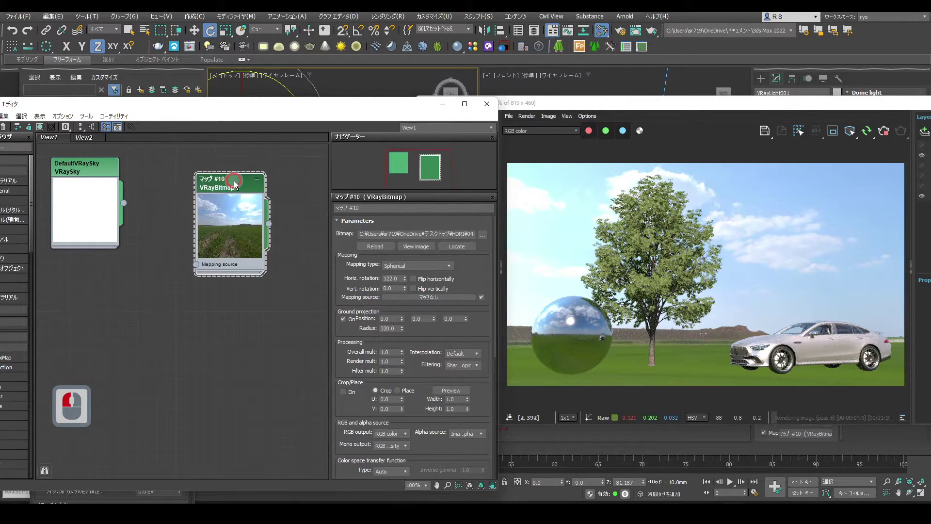
# Step: Test an overall multiplier of 3.0 on Map #10, and settle on Overall mult 1.1 and Render mult 0.9
pyautogui.moveTo(402, 356); pyautogui.dragTo(402, 342)
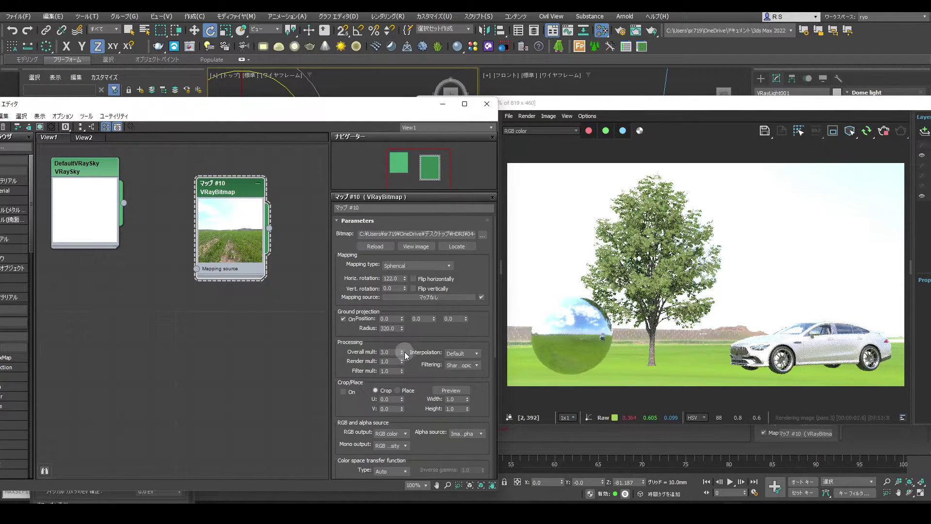
pyautogui.moveTo(401, 352); pyautogui.dragTo(402, 361)
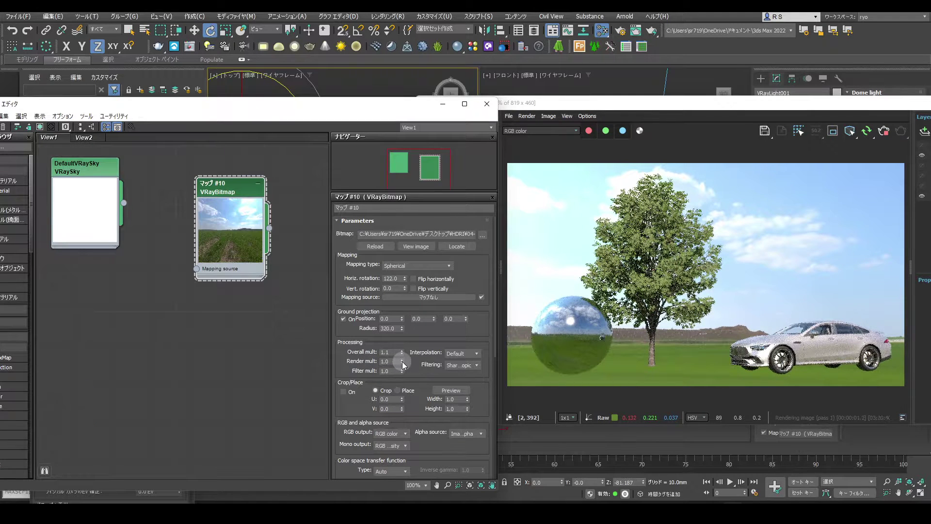
pyautogui.moveTo(402, 358); pyautogui.dragTo(402, 361)
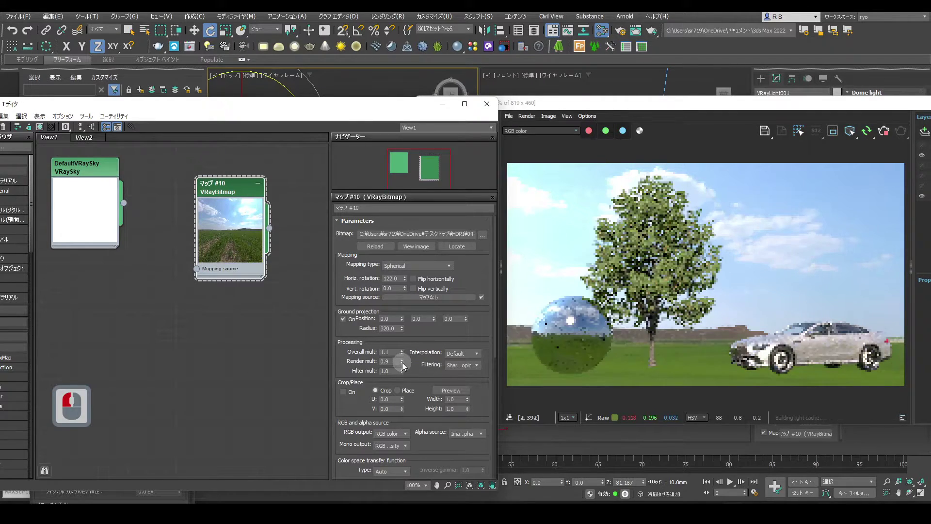
# Step: Try a multiplier of 3.0 on the dome light and return it to 1.0
pyautogui.moveTo(664, 106); pyautogui.dragTo(378, 63)
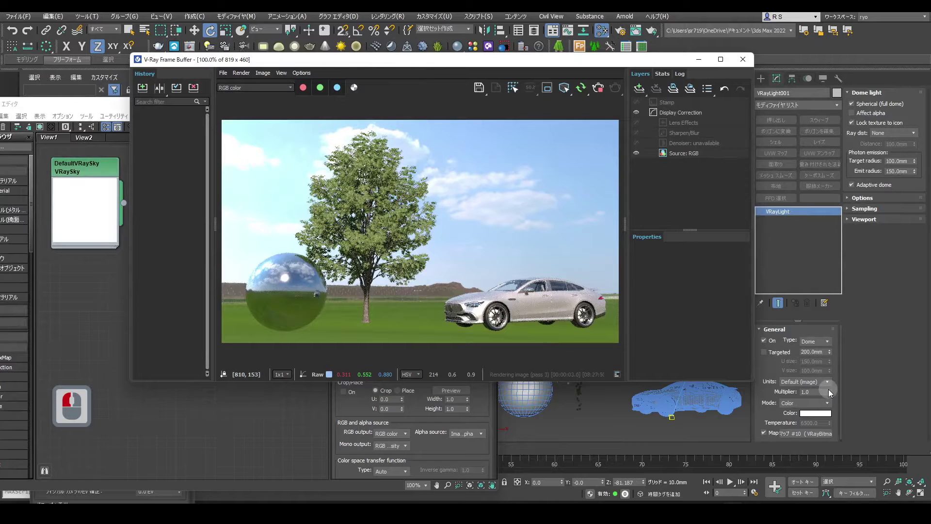
pyautogui.click(830, 389)
pyautogui.click(829, 389)
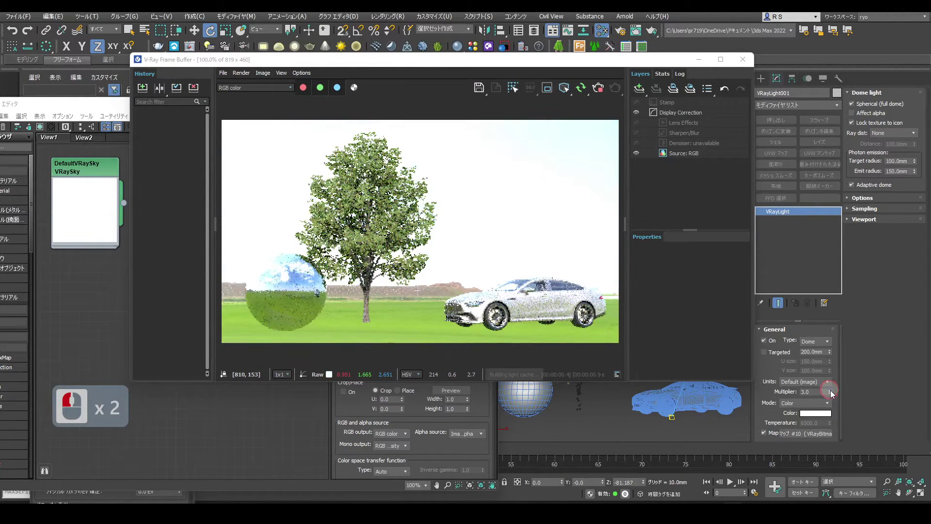
pyautogui.click(829, 394)
pyautogui.click(829, 395)
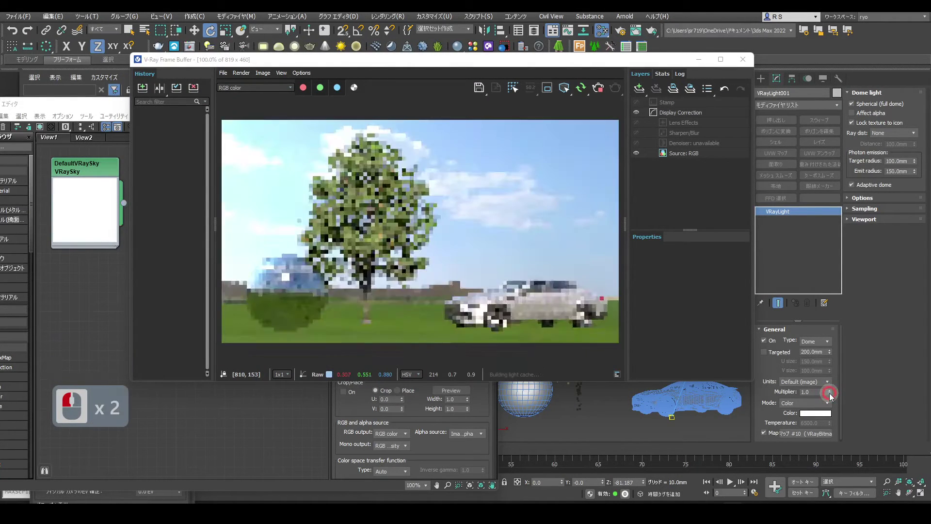
pyautogui.moveTo(535, 61); pyautogui.dragTo(828, 57)
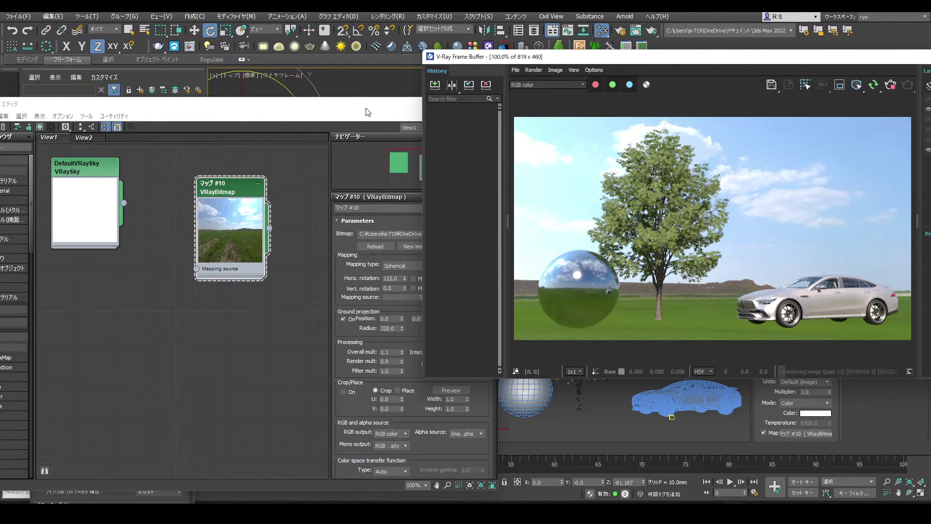
# Step: Disable VRaySun001 and unhide Plane001 in the scene explorer
pyautogui.moveTo(367, 112); pyautogui.dragTo(285, 301)
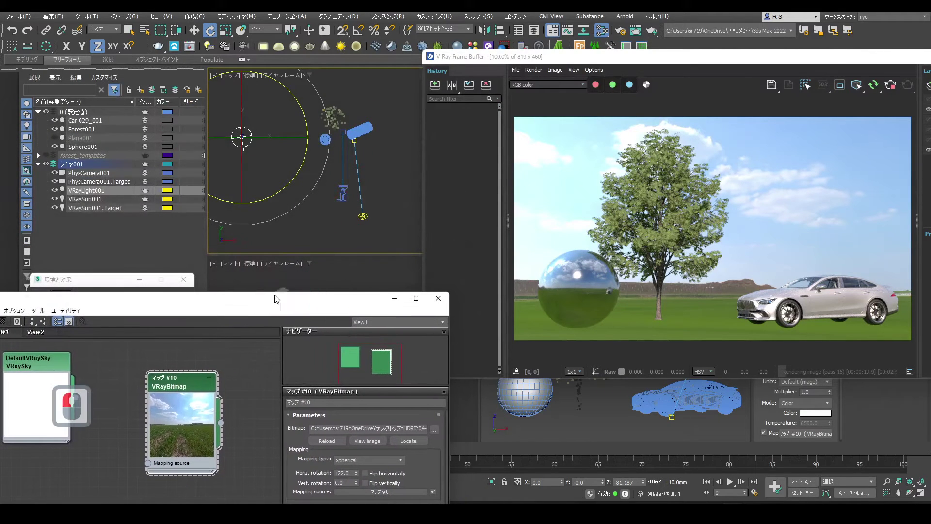
pyautogui.click(97, 199)
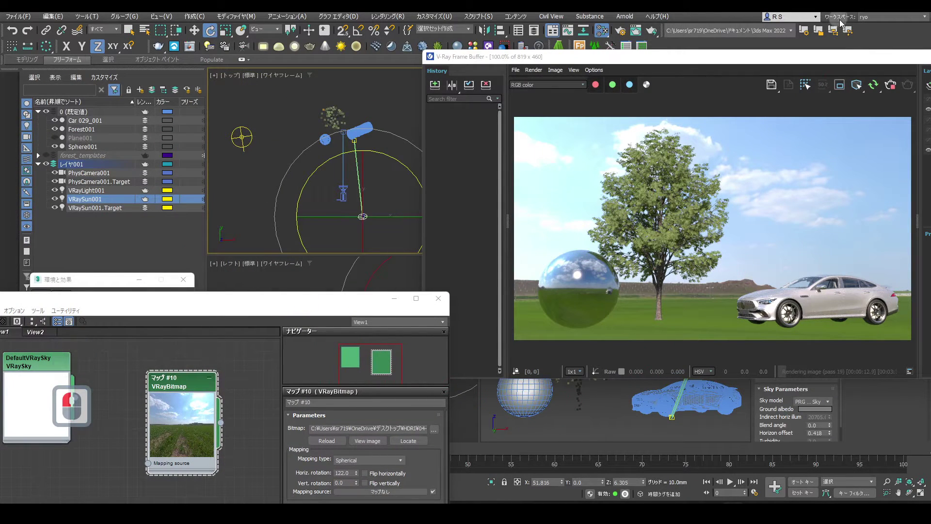
pyautogui.moveTo(835, 59); pyautogui.dragTo(566, 54)
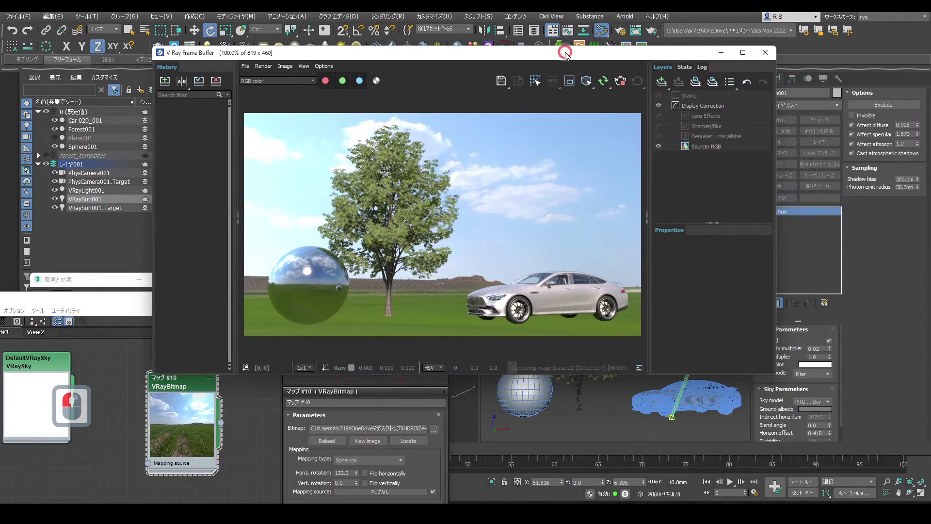
pyautogui.click(830, 339)
pyautogui.moveTo(528, 57); pyautogui.dragTo(797, 45)
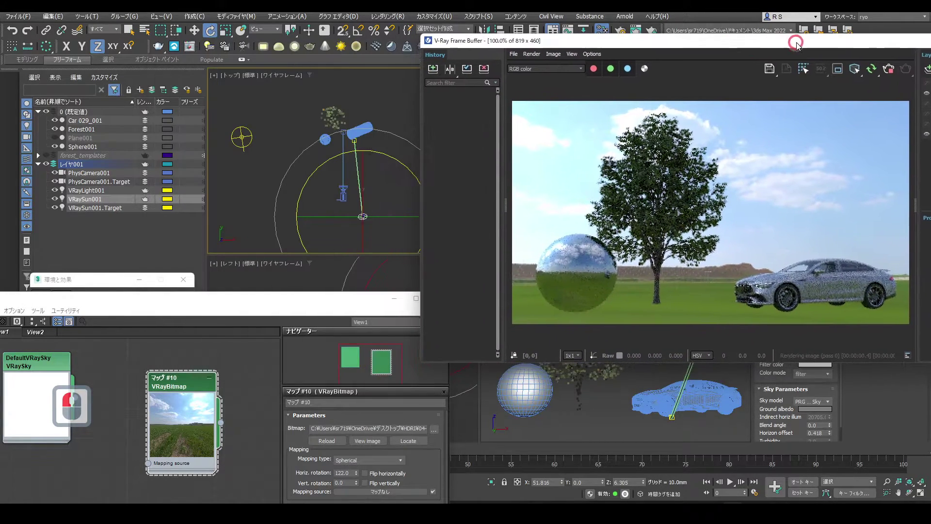
pyautogui.click(54, 138)
# Step: Duplicate the Map #10 VRayBitmap node and place the copy below it in the Slate Material Editor
pyautogui.click(178, 307)
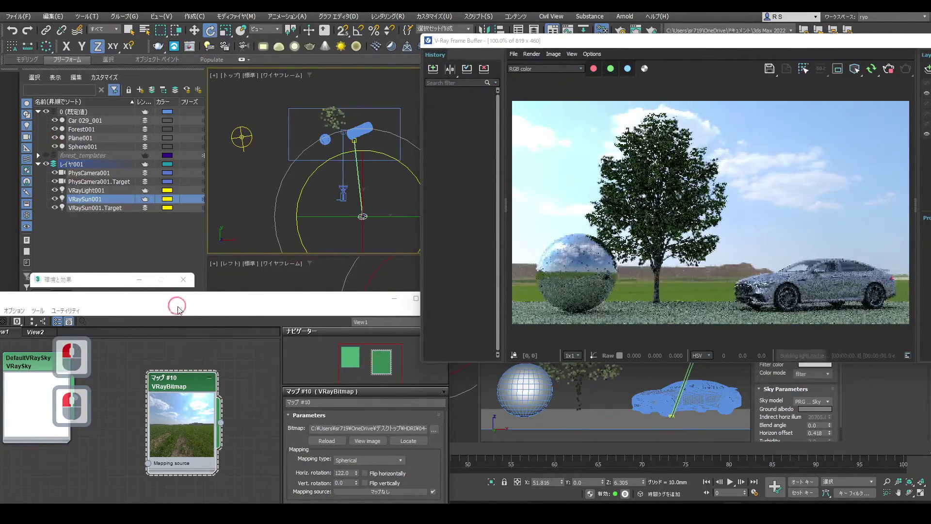
pyautogui.click(277, 103)
pyautogui.click(235, 306)
pyautogui.click(275, 232)
pyautogui.click(265, 301)
pyautogui.moveTo(264, 300); pyautogui.dragTo(383, 82)
pyautogui.click(323, 159)
pyautogui.keyDown('shift'); pyautogui.moveTo(303, 172); pyautogui.dragTo(299, 279); pyautogui.keyUp('shift')
pyautogui.keyDown('shift'); pyautogui.click(298, 280); pyautogui.keyUp('shift')
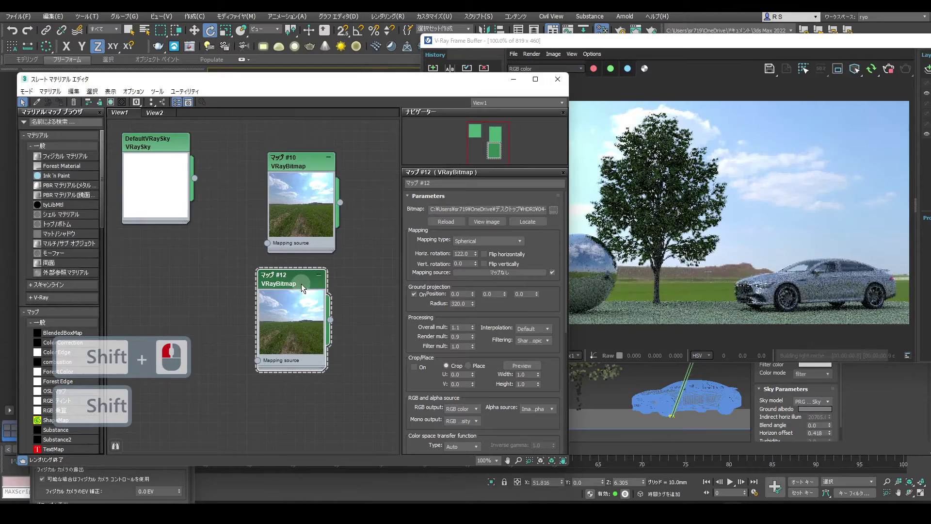
# Step: Set the copied VRayBitmap's horizontal rotation to 0 and load the cannon_2k HDR image into it
pyautogui.doubleClick(470, 254)
pyautogui.write('0')
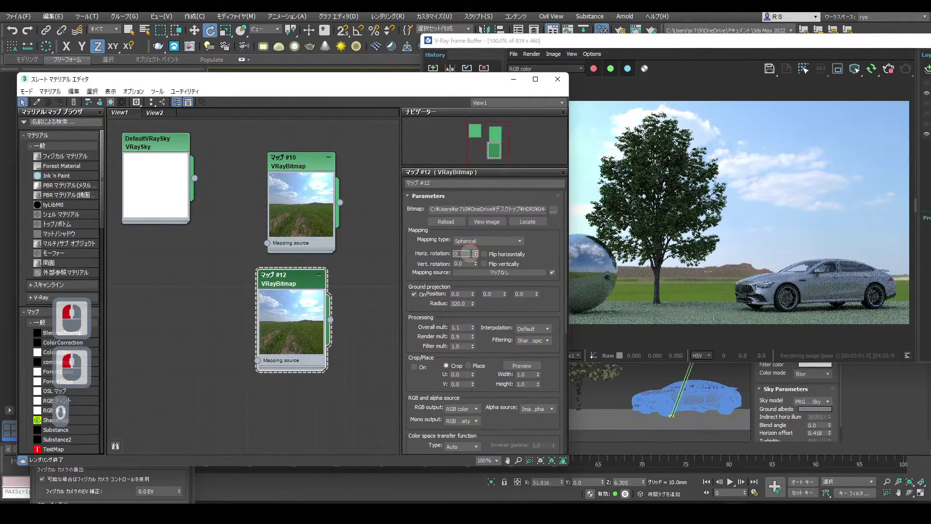
pyautogui.press('Return')
pyautogui.click(554, 210)
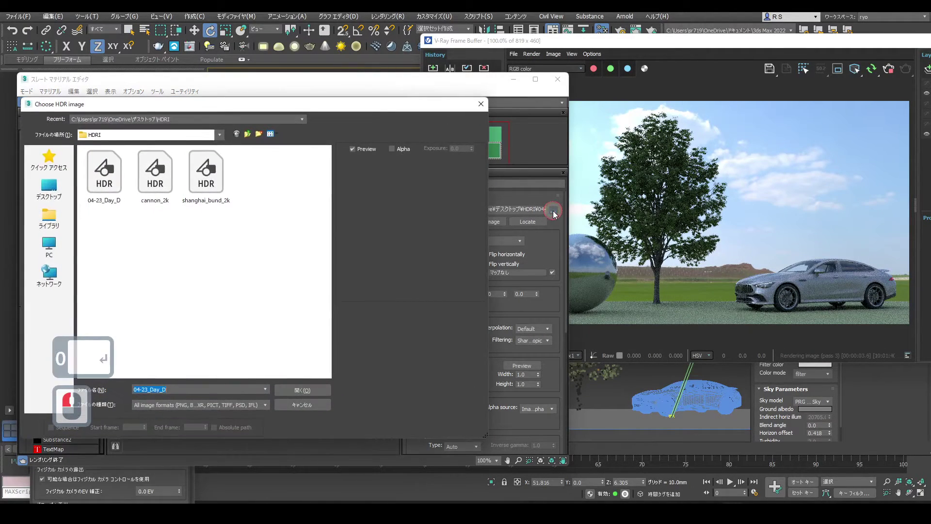
pyautogui.doubleClick(162, 177)
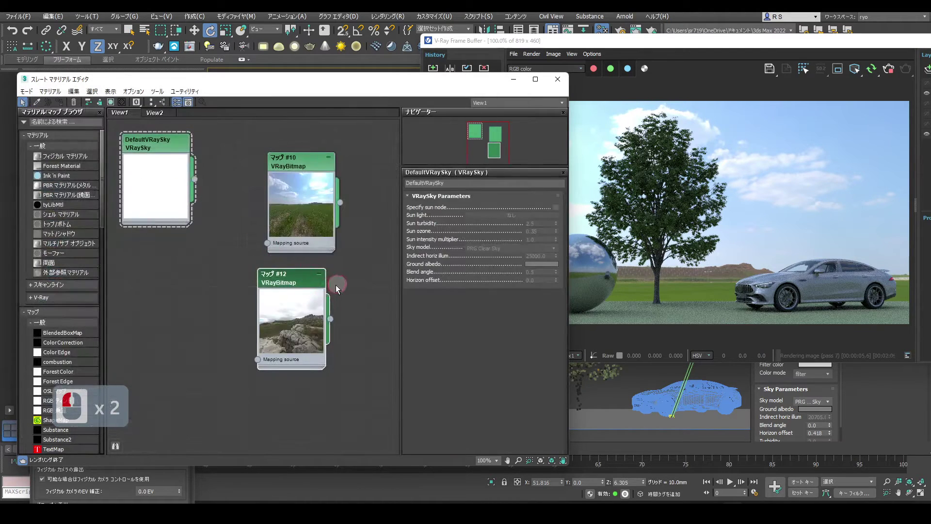
# Step: Assign the cannon_2k VRayBitmap as an instance to the texture map of dome light VRayLight001
pyautogui.moveTo(125, 83); pyautogui.dragTo(124, 231)
pyautogui.doubleClick(92, 192)
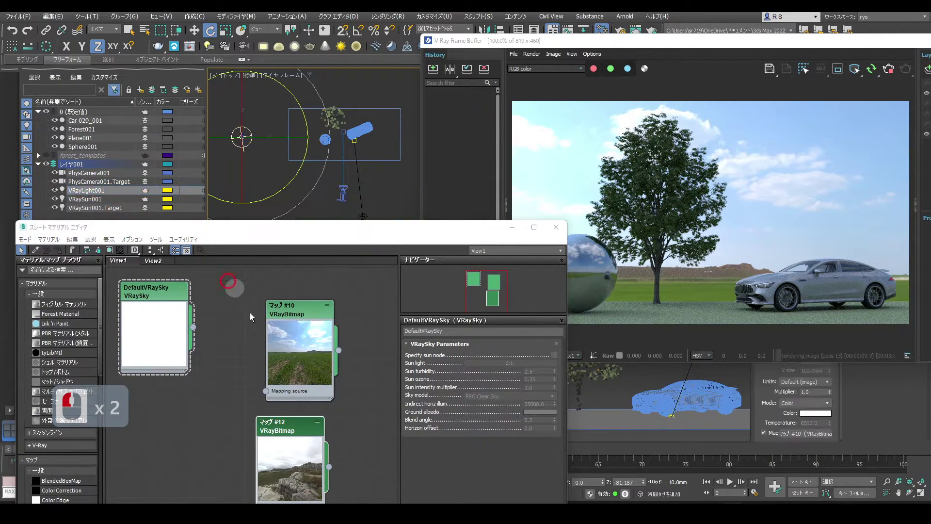
pyautogui.moveTo(329, 470); pyautogui.dragTo(805, 433)
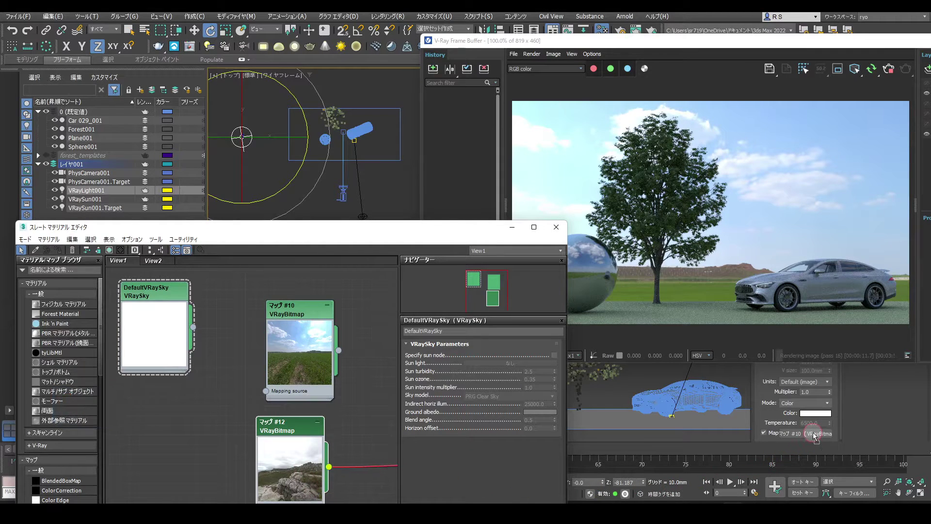
pyautogui.click(451, 283)
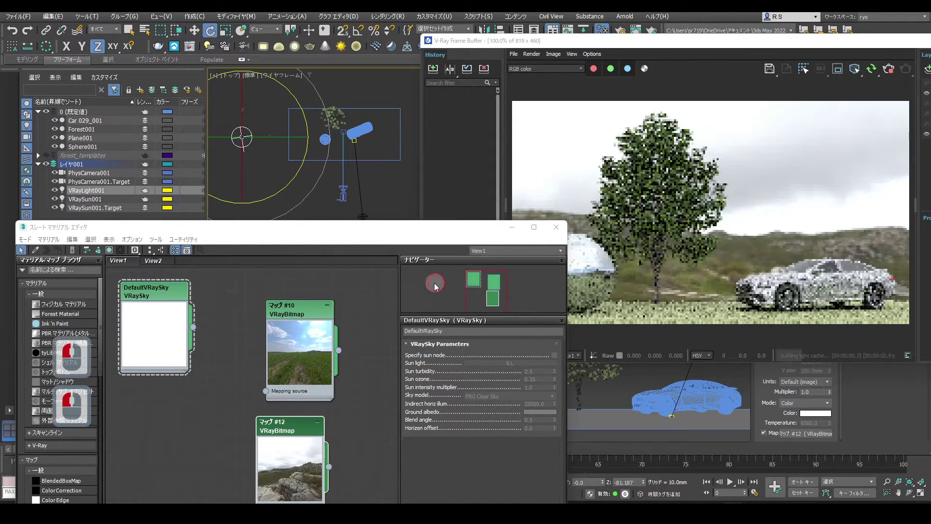
# Step: Duplicate the cannon_2k VRayBitmap node below itself and load the shanghai_bund_2k HDR image into the copy
pyautogui.moveTo(404, 231); pyautogui.dragTo(416, 83)
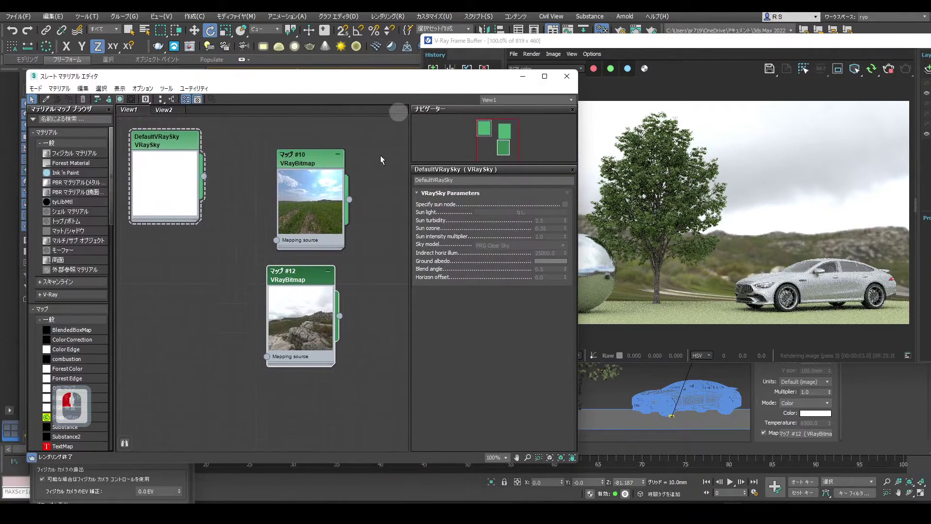
pyautogui.keyDown('shift'); pyautogui.moveTo(304, 279); pyautogui.dragTo(304, 396); pyautogui.keyUp('shift')
pyautogui.doubleClick(308, 394)
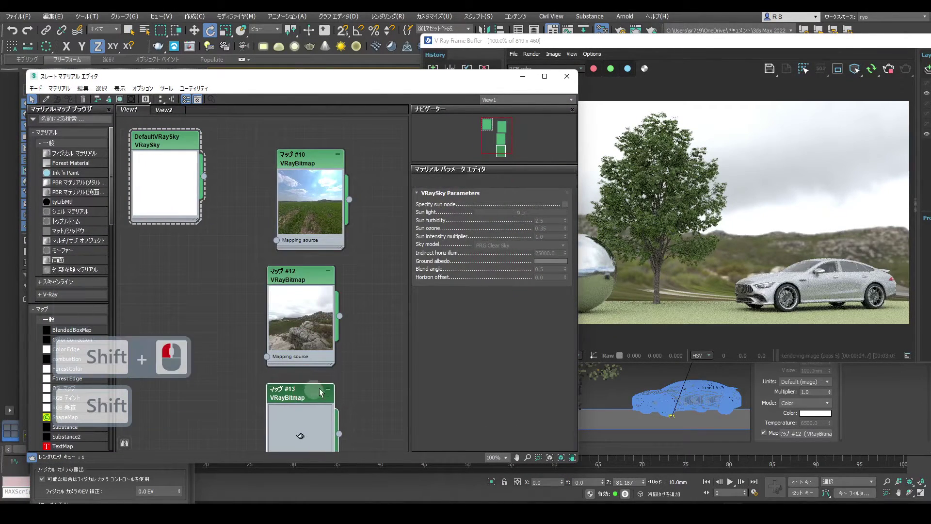
pyautogui.click(563, 208)
pyautogui.doubleClick(217, 175)
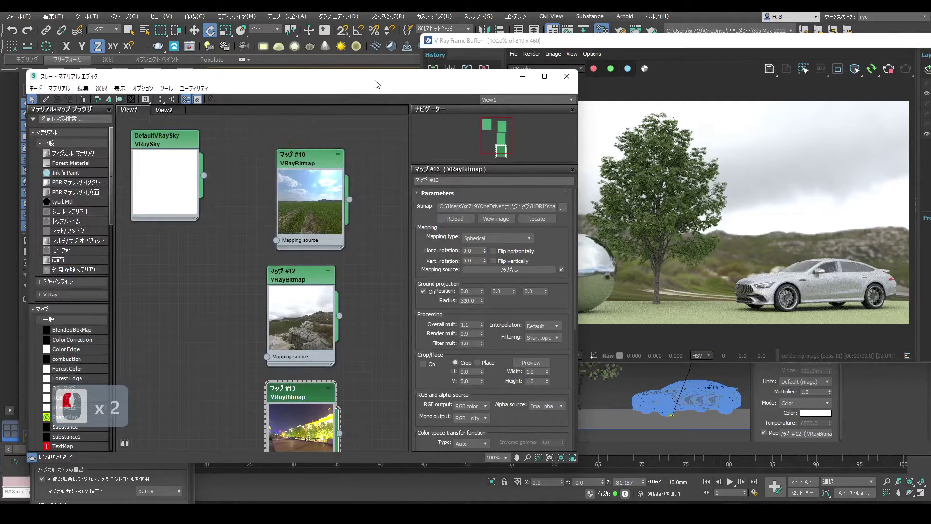
# Step: Assign the shanghai_bund_2k VRayBitmap to the dome light as an instance and set its horizontal rotation to 173
pyautogui.moveTo(376, 85); pyautogui.dragTo(371, 59)
pyautogui.moveTo(792, 432); pyautogui.dragTo(794, 436)
pyautogui.click(445, 281)
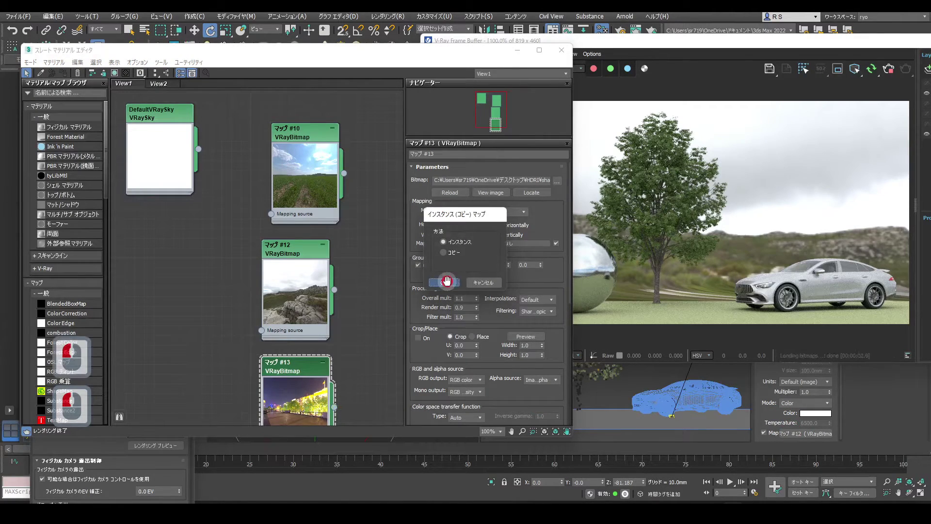
pyautogui.moveTo(442, 54); pyautogui.dragTo(332, 67)
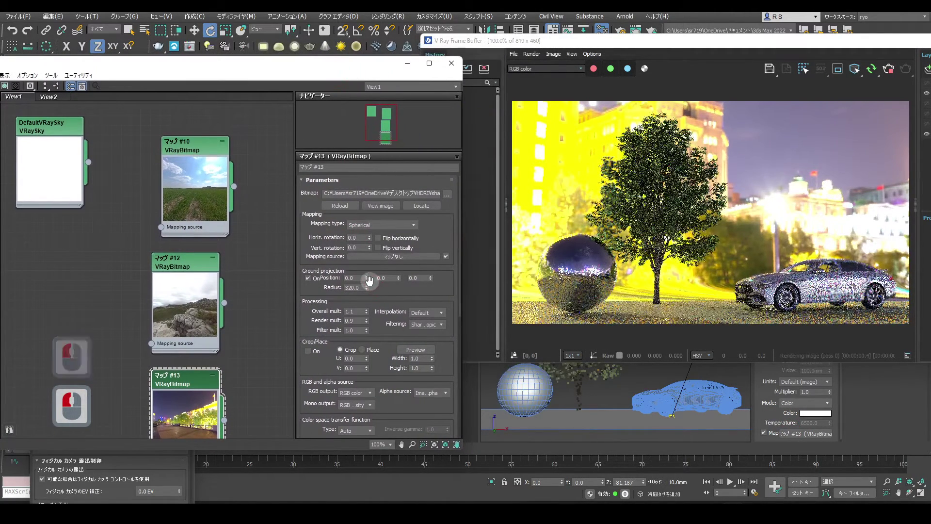
pyautogui.moveTo(369, 237); pyautogui.dragTo(373, 155)
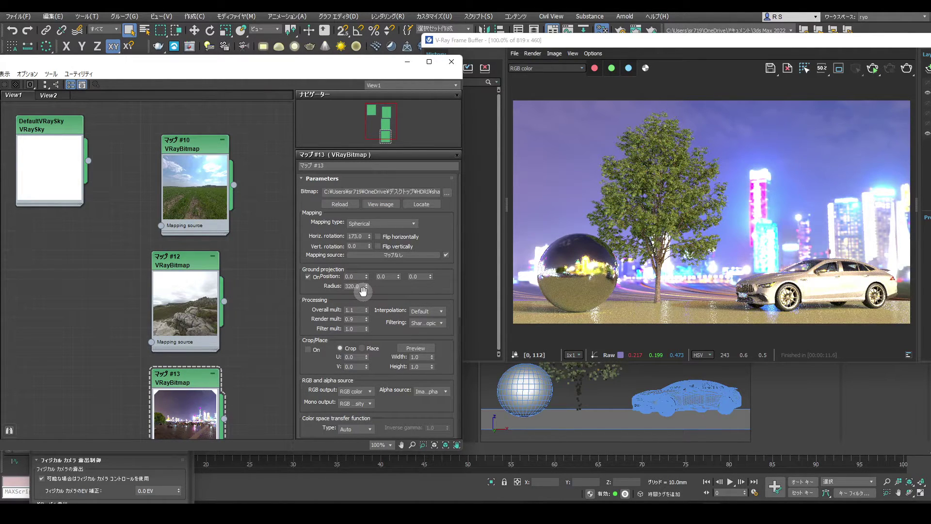
# Step: Restart the interactive render and turn on the Invisible option for dome light VRayLight001
pyautogui.moveTo(342, 72); pyautogui.dragTo(369, 348)
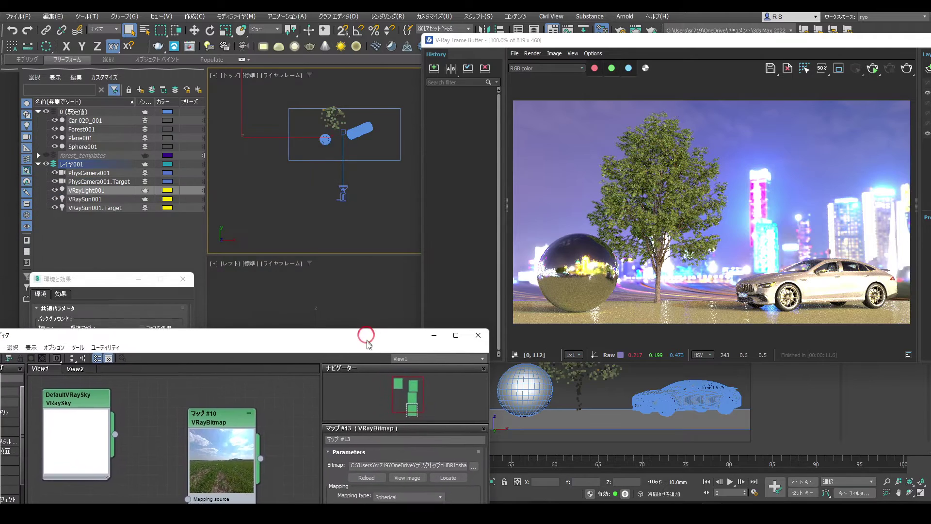
pyautogui.moveTo(670, 44); pyautogui.dragTo(349, 48)
pyautogui.click(554, 76)
pyautogui.click(776, 78)
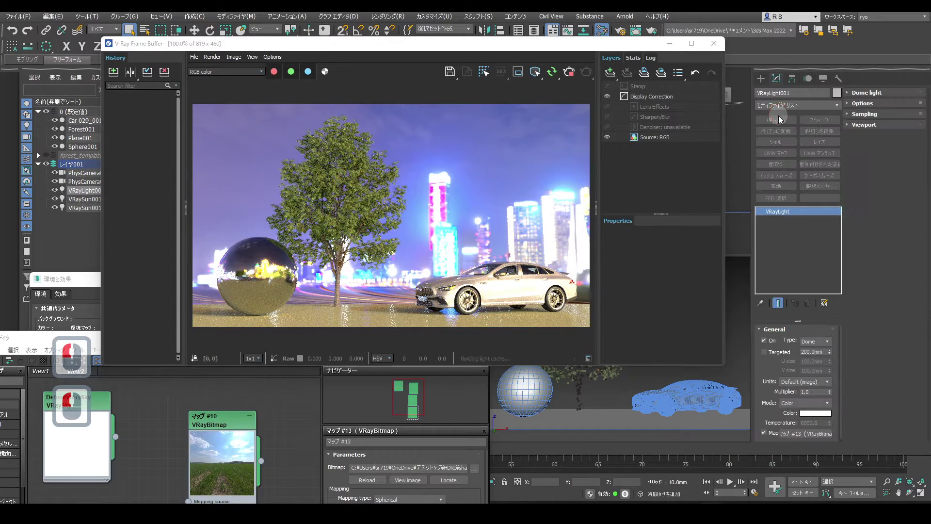
pyautogui.click(863, 103)
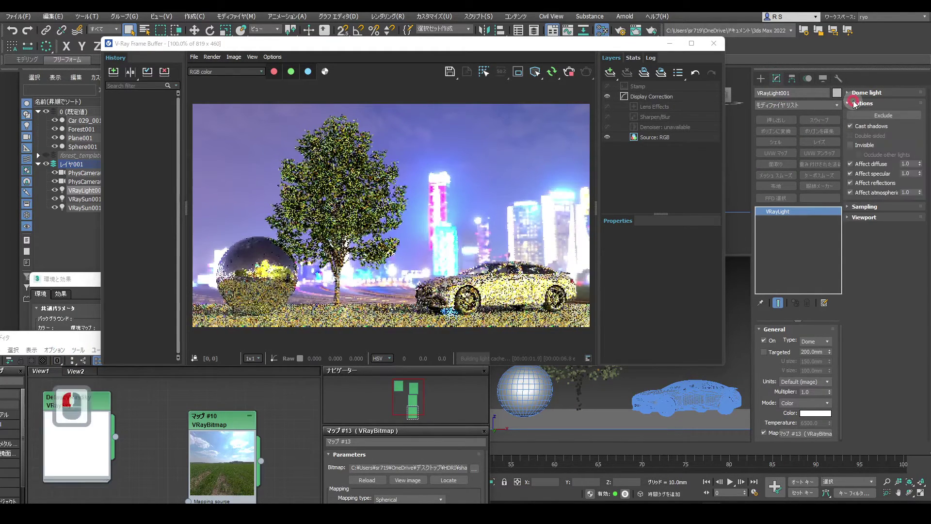
pyautogui.click(851, 145)
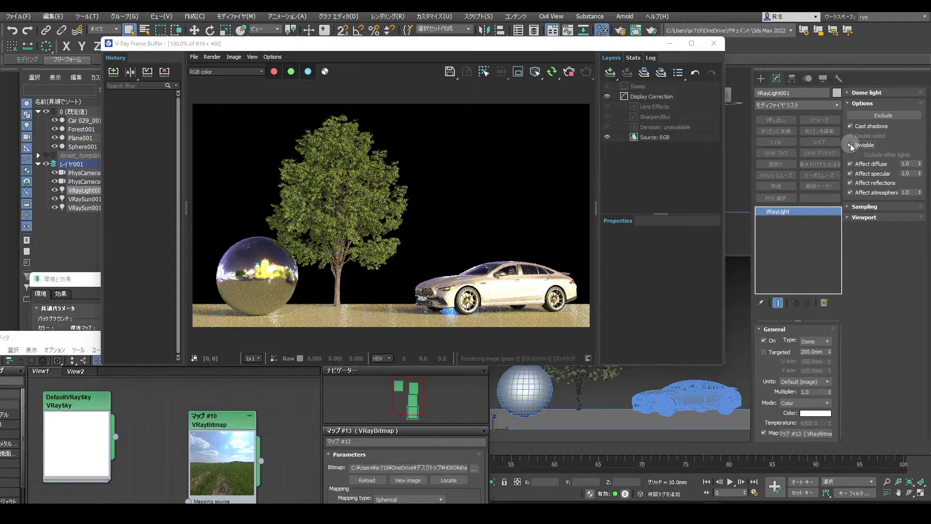
# Step: Switch off dome light VRayLight001 and enable the GI and reflection/refraction environment overrides in the V-Ray render settings
pyautogui.click(765, 340)
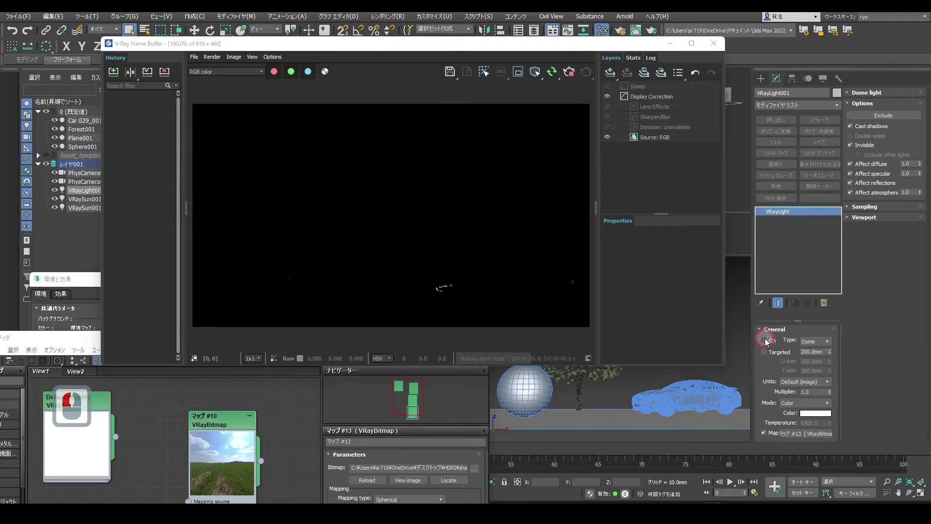
pyautogui.click(621, 32)
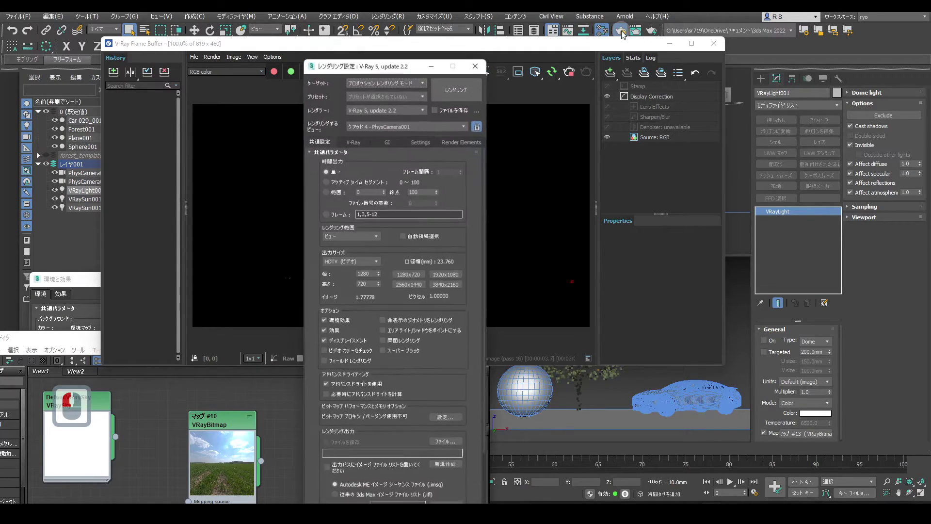
pyautogui.click(354, 142)
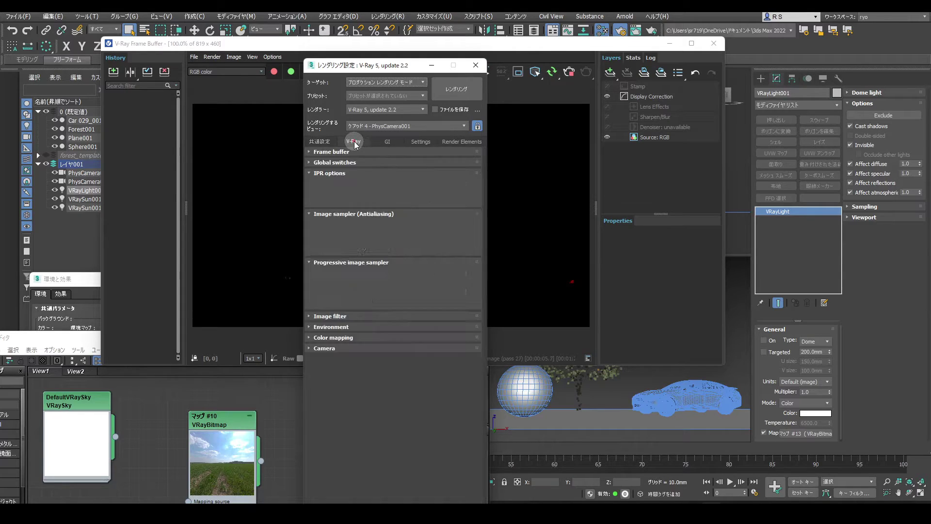
pyautogui.click(339, 327)
pyautogui.click(324, 338)
pyautogui.click(325, 363)
# Step: Assign the dome light's Map #13 VRayBitmap as an instance to the GI environment and the reflection/refraction environment
pyautogui.moveTo(799, 435); pyautogui.dragTo(505, 359)
pyautogui.moveTo(444, 346); pyautogui.dragTo(426, 374)
pyautogui.click(380, 320)
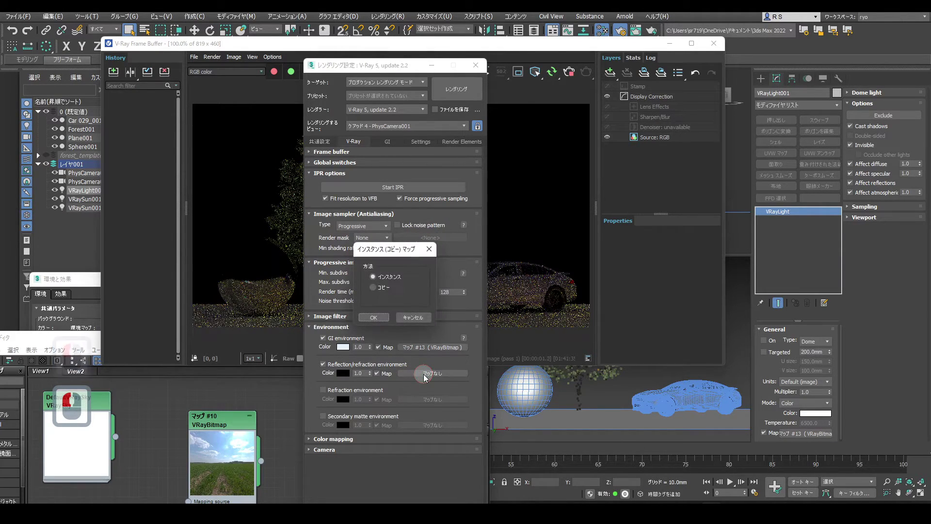
pyautogui.click(373, 318)
pyautogui.moveTo(460, 43); pyautogui.dragTo(738, 45)
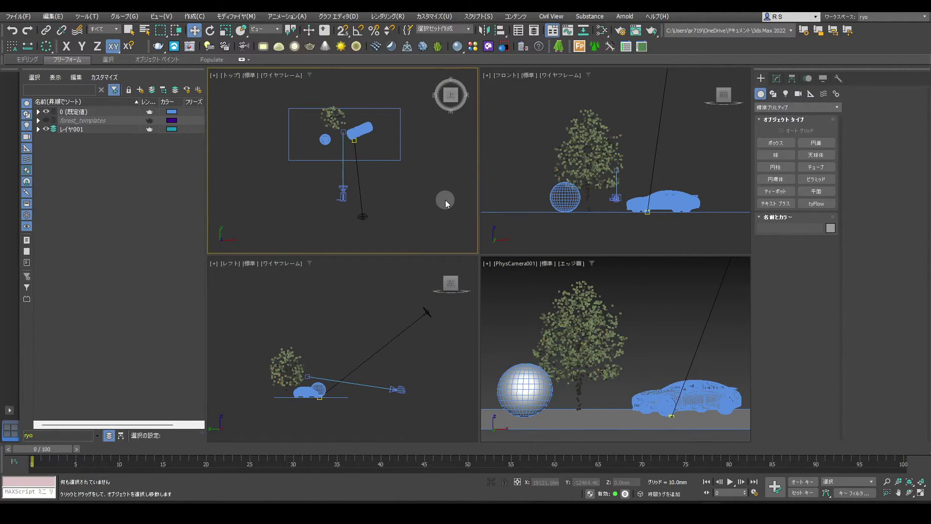
# Step: Import the Day 029 HDRI from the Chaos Cosmos Browser's HDRIs category into the scene and close the browser
pyautogui.click(489, 46)
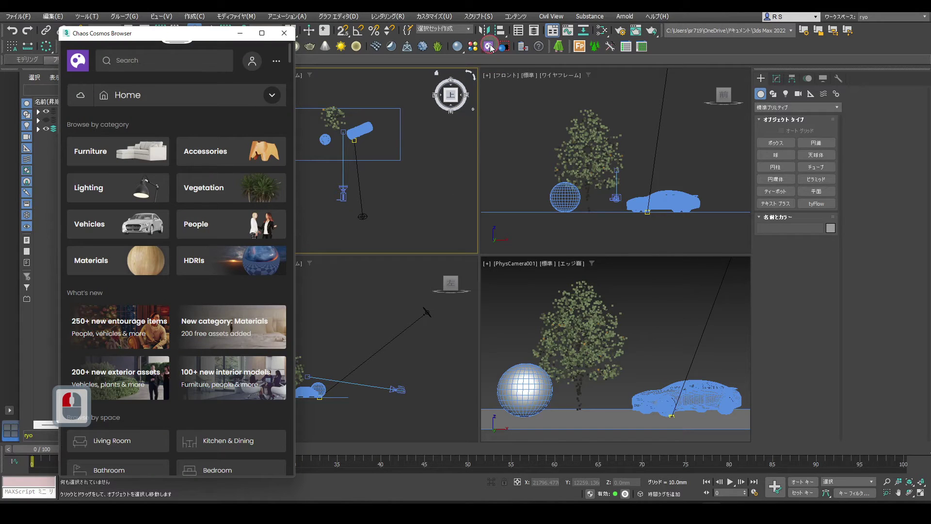
pyautogui.click(218, 257)
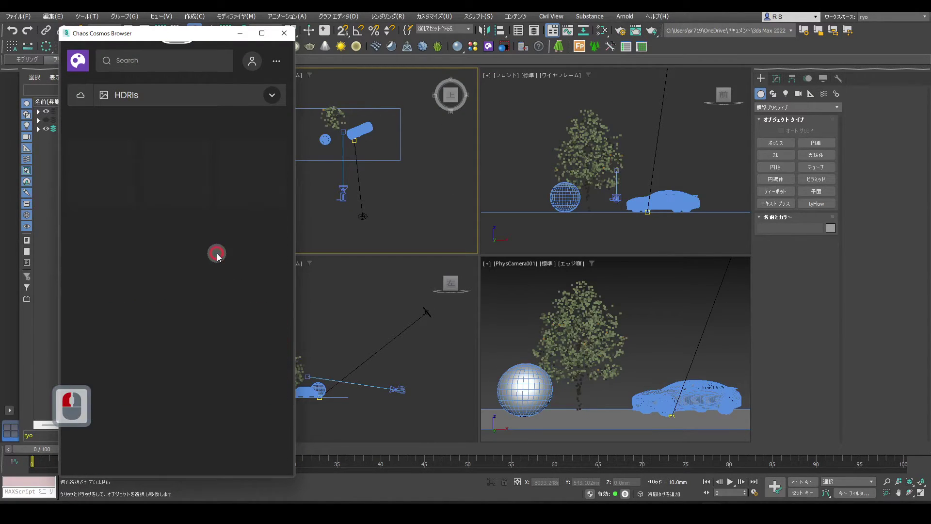
pyautogui.moveTo(287, 93); pyautogui.dragTo(290, 352)
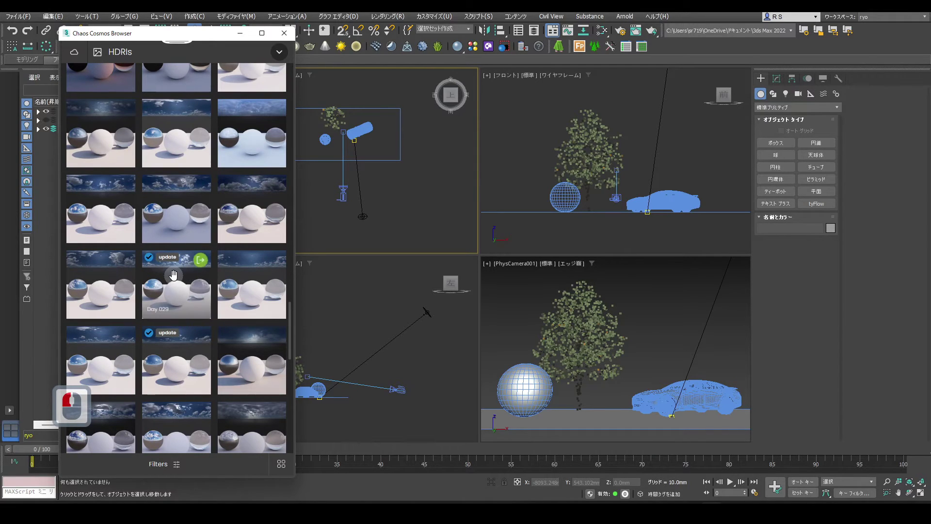
pyautogui.click(194, 289)
pyautogui.click(173, 313)
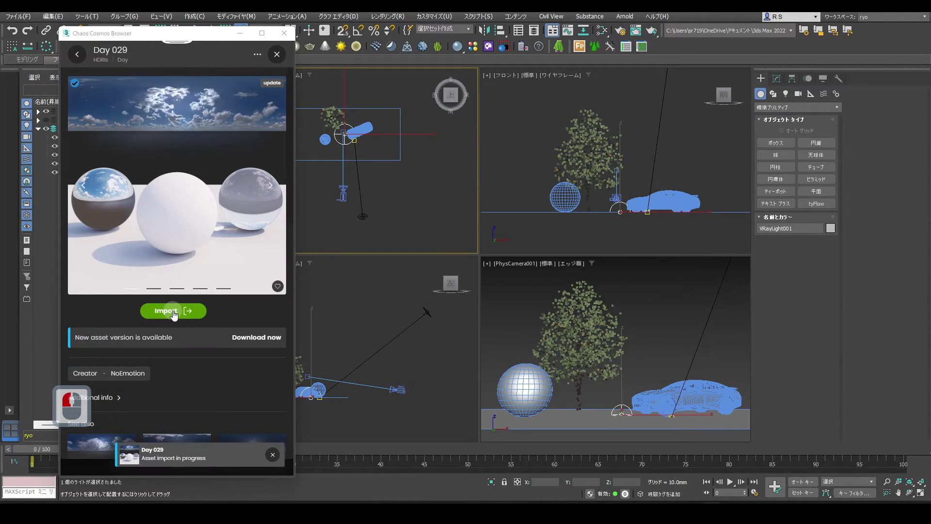
pyautogui.click(284, 33)
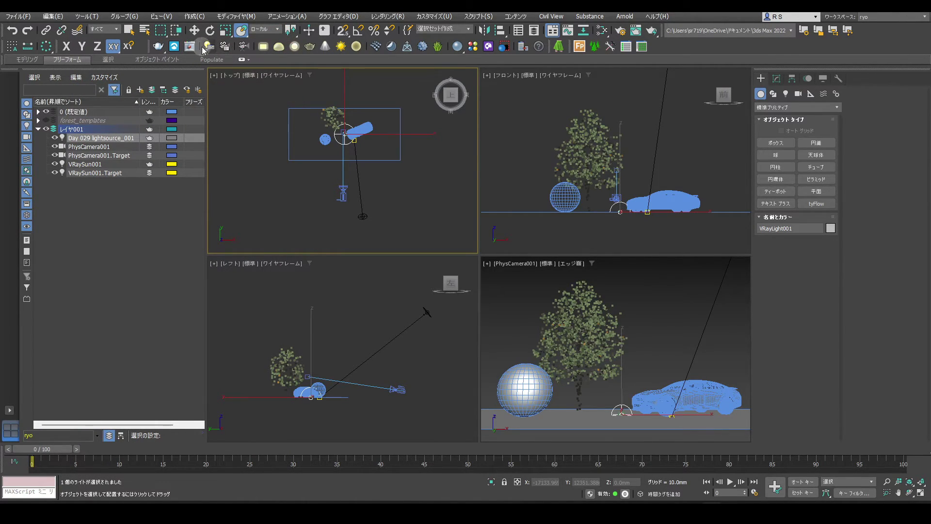
# Step: Show the V-Ray Frame Buffer, start interactive rendering and shift its window clear of the top viewport
pyautogui.click(190, 46)
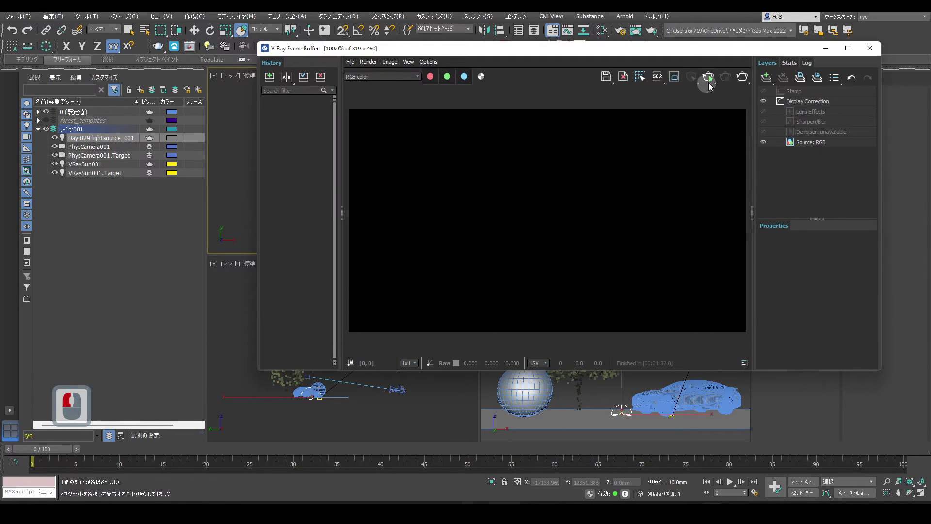
pyautogui.click(710, 78)
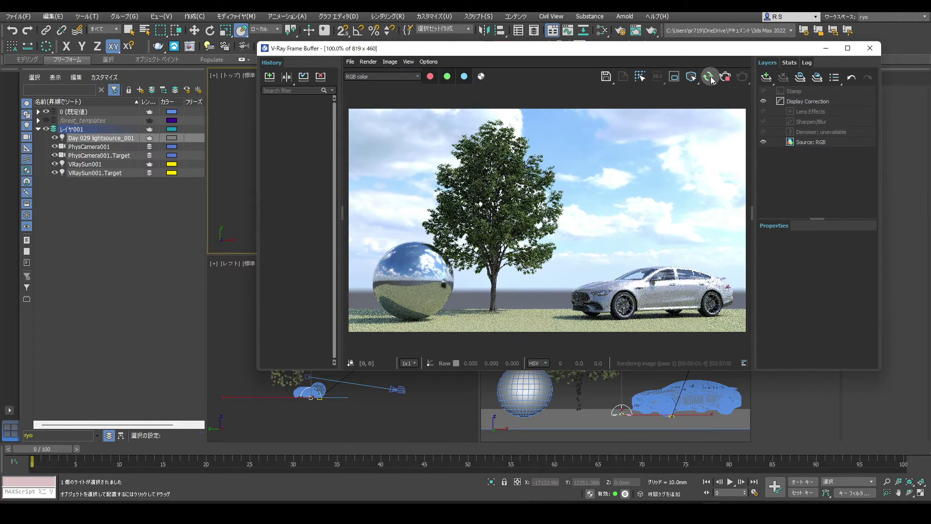
pyautogui.moveTo(426, 50); pyautogui.dragTo(569, 56)
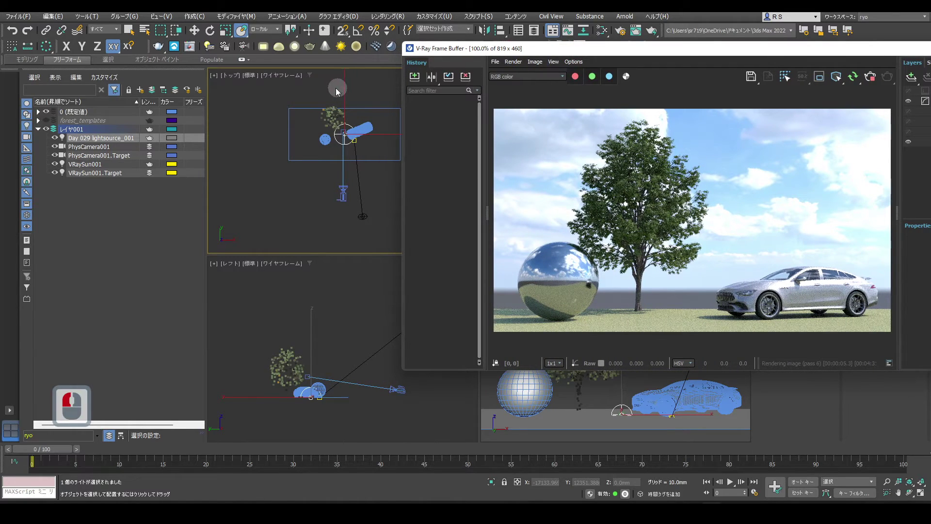
# Step: Move the Day 029 dome light about 17,000 mm in negative X in the top viewport, and delete it
pyautogui.click(194, 30)
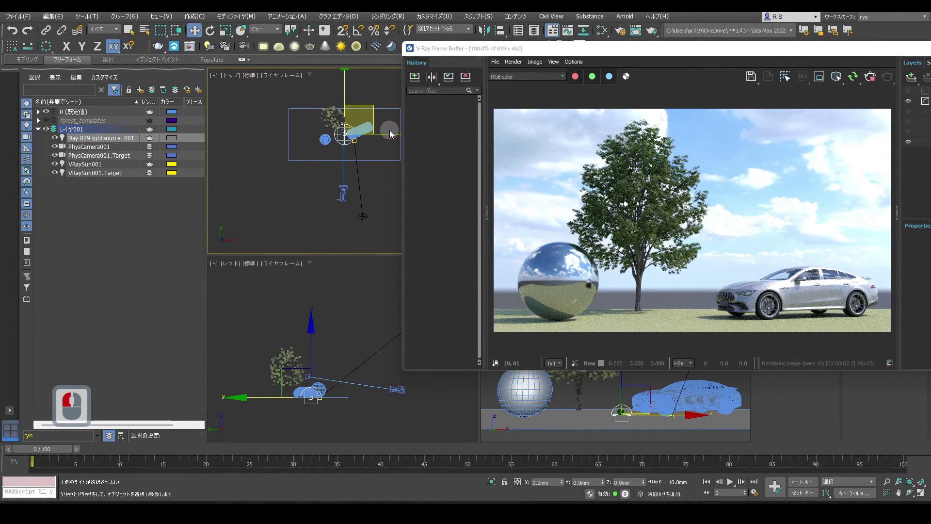
pyautogui.moveTo(383, 134); pyautogui.dragTo(232, 173)
pyautogui.doubleClick(269, 114)
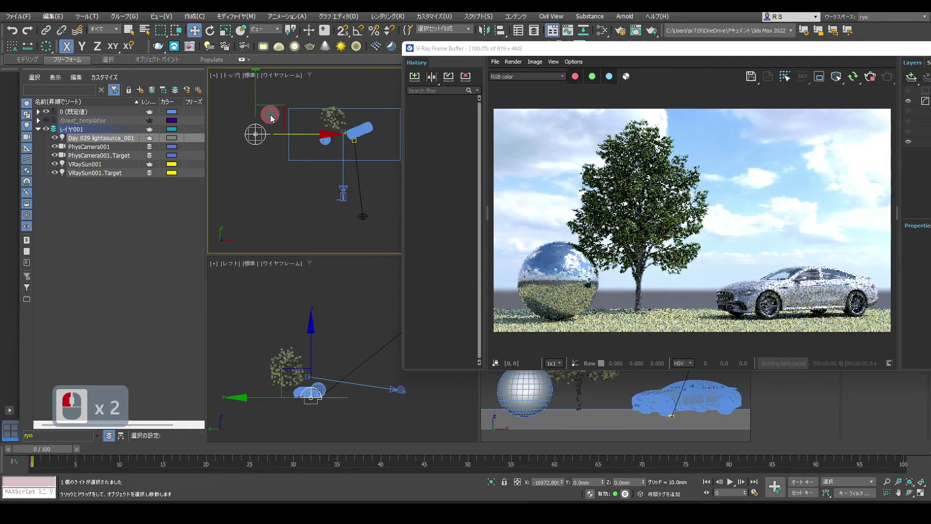
pyautogui.press('Delete')
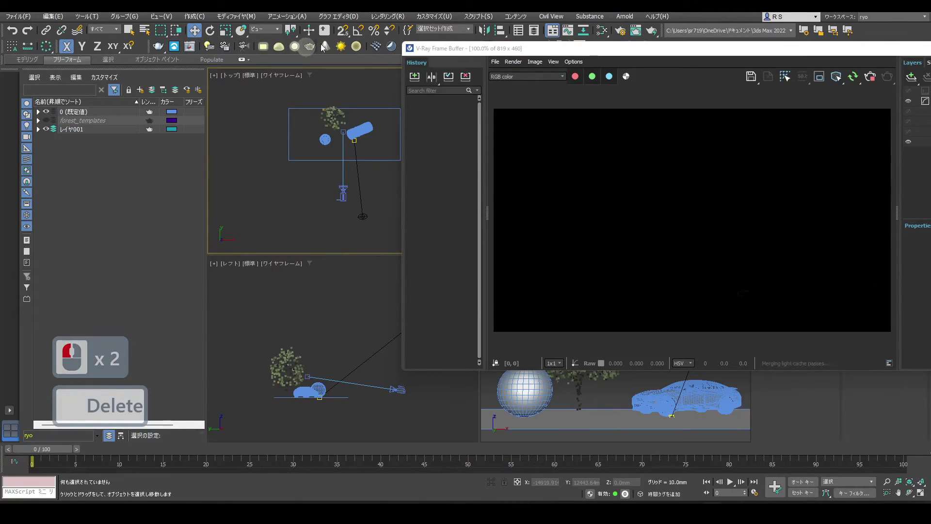
# Step: Import the Sunset 016 HDRI from the Chaos Cosmos Browser as a new dome light and close the browser
pyautogui.moveTo(496, 48); pyautogui.dragTo(495, 68)
pyautogui.click(492, 50)
pyautogui.click(490, 47)
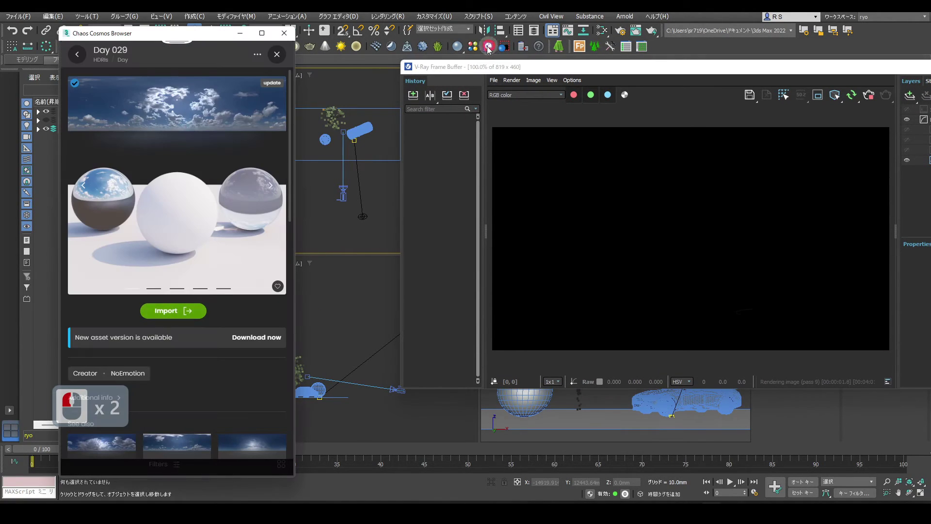
pyautogui.click(77, 57)
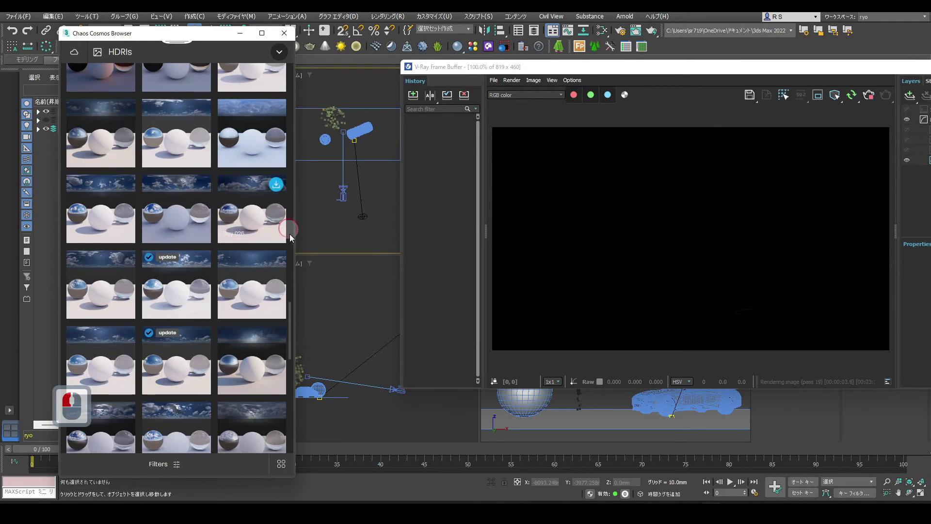
pyautogui.moveTo(290, 317); pyautogui.dragTo(287, 114)
pyautogui.click(125, 235)
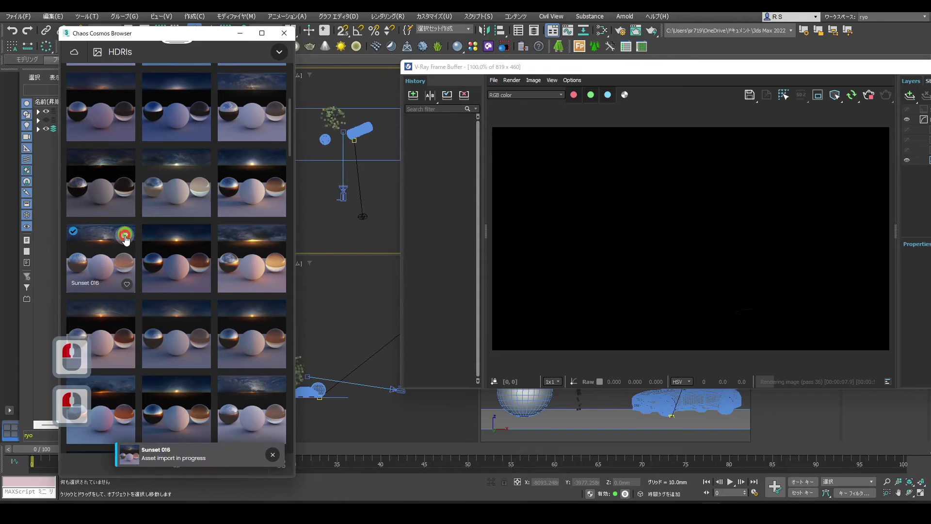
pyautogui.click(283, 34)
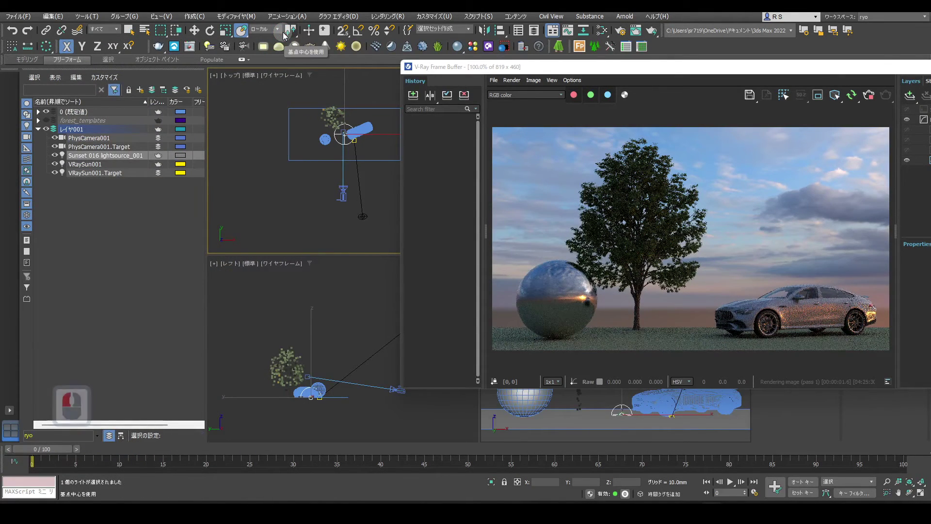